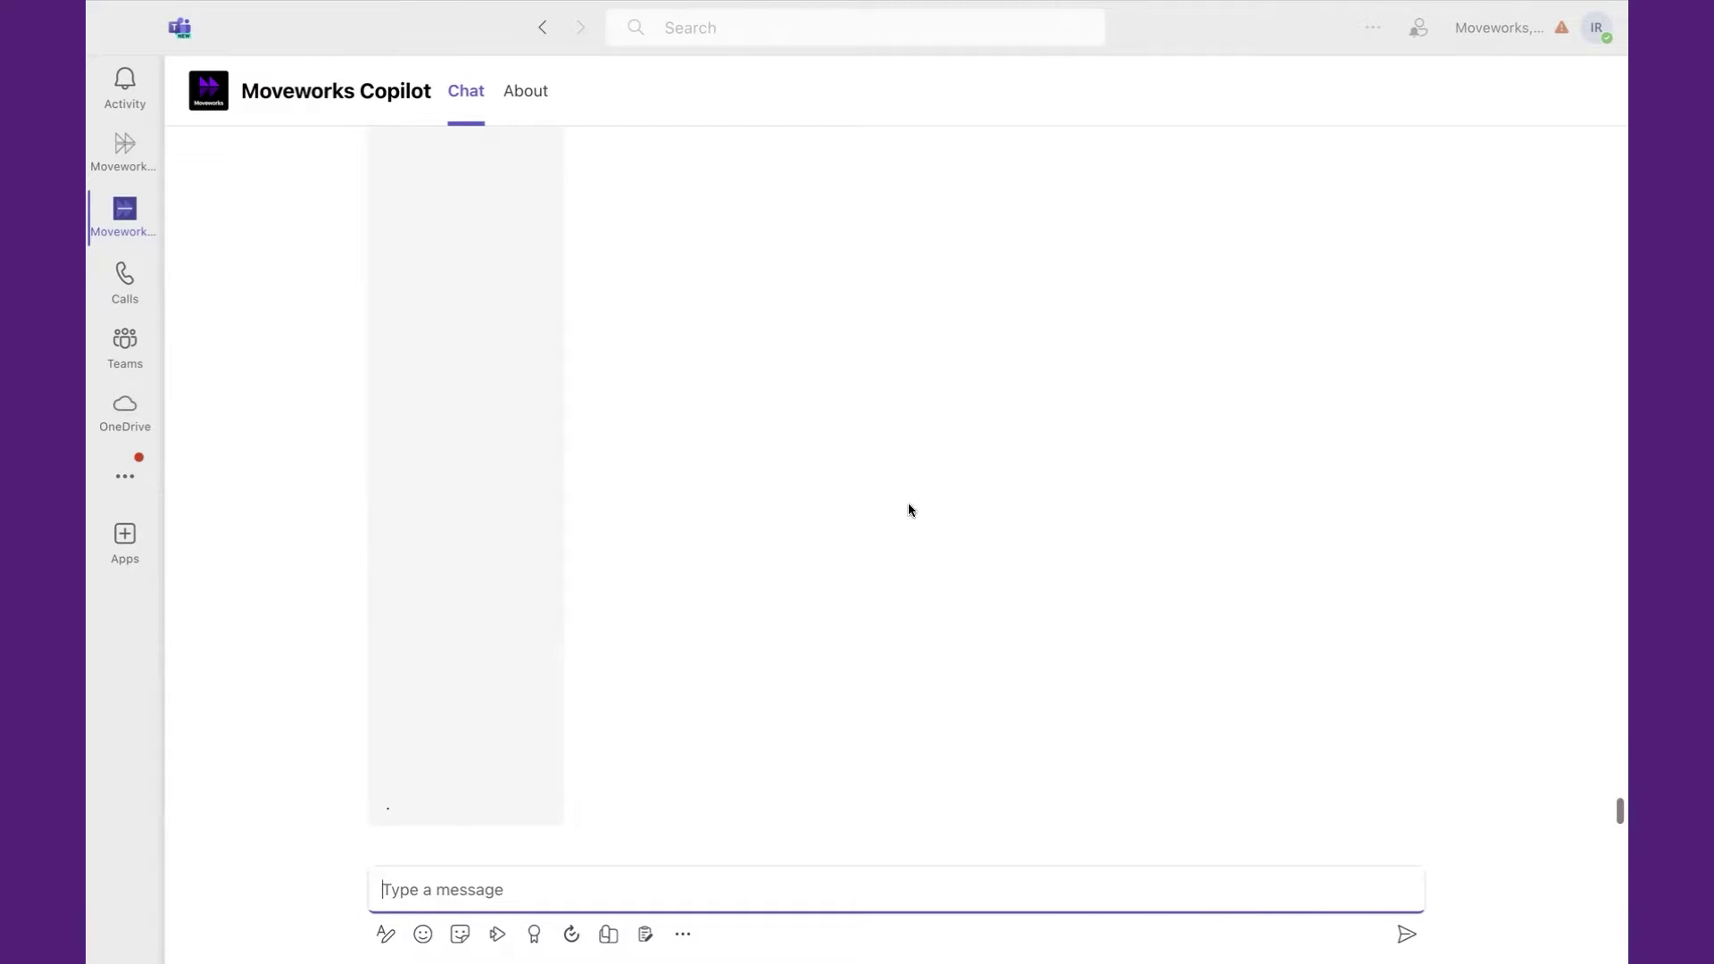
Ask Copilot whether any of your direct reports are missing from the sales DL.
left_click(672, 881)
type("Can you")
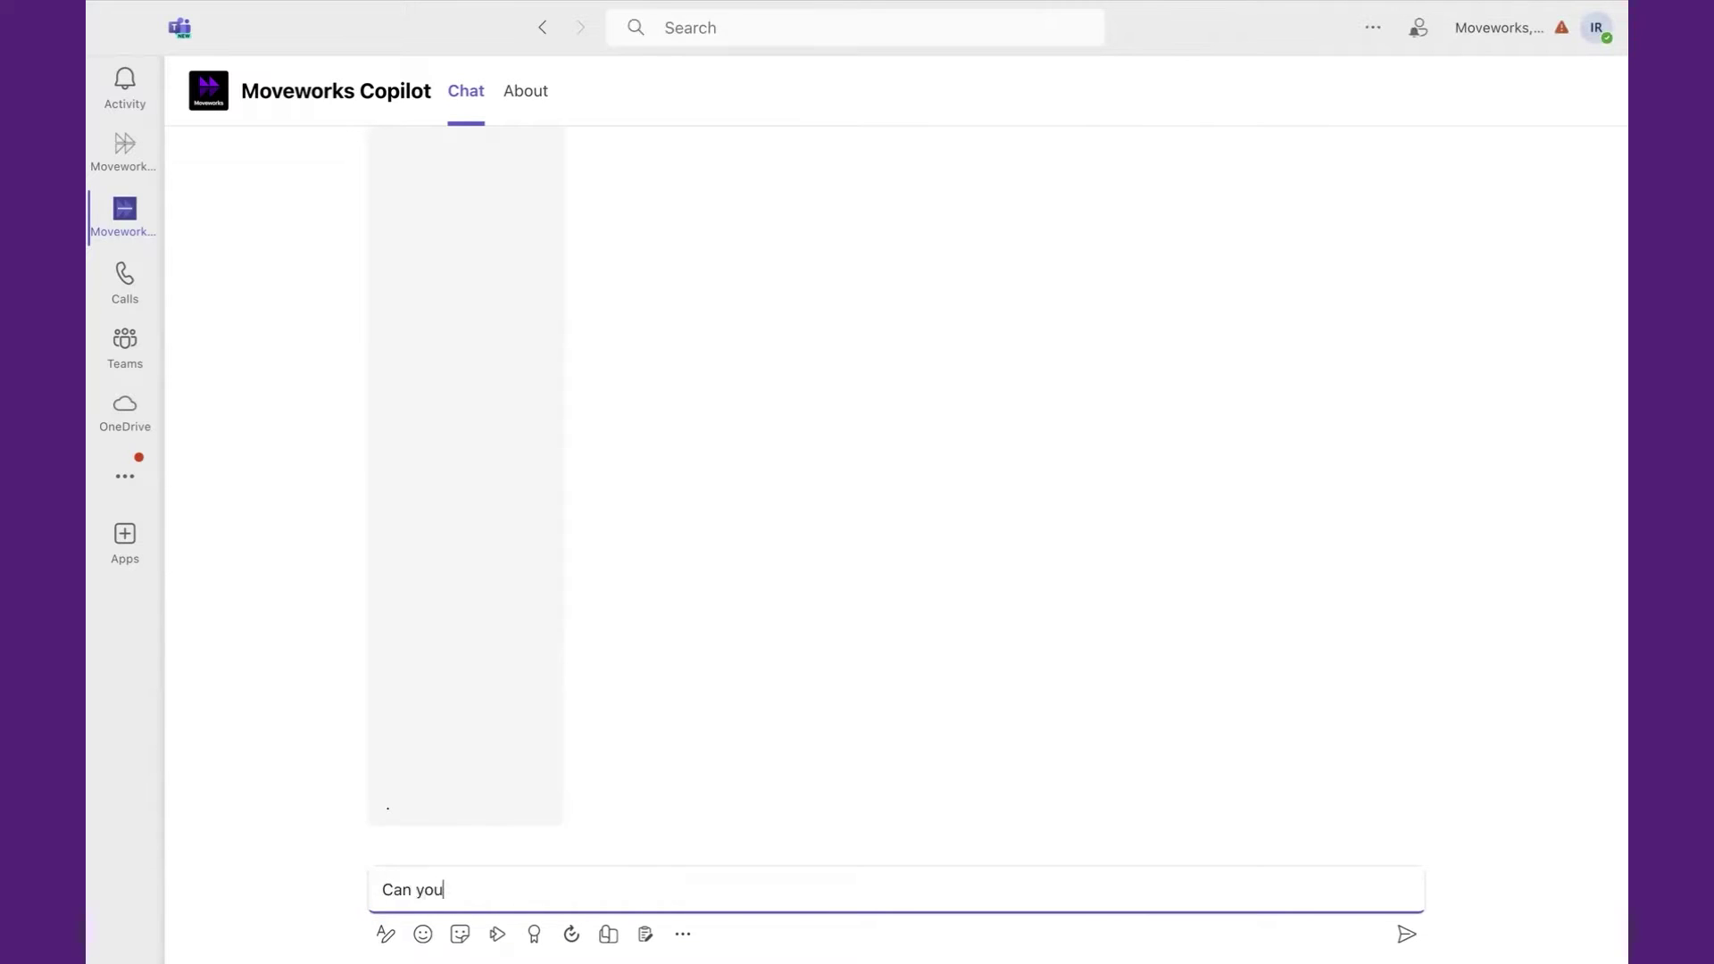
type(" look if any of my direc")
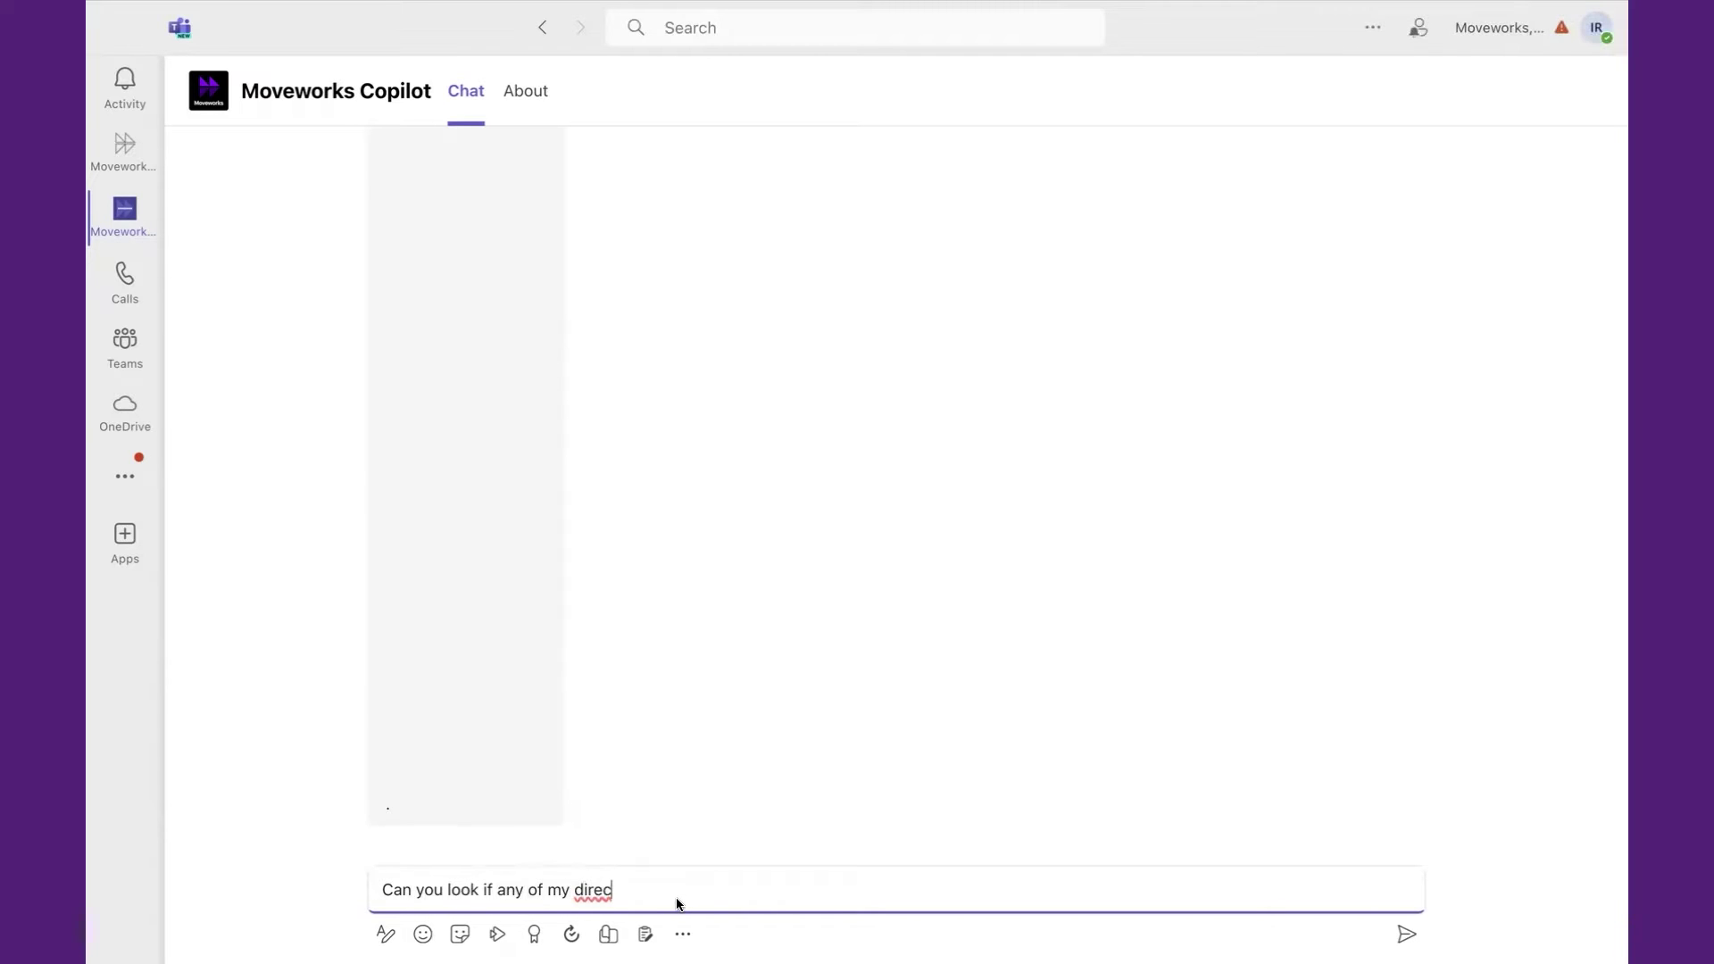
type("t reports are not on the sa")
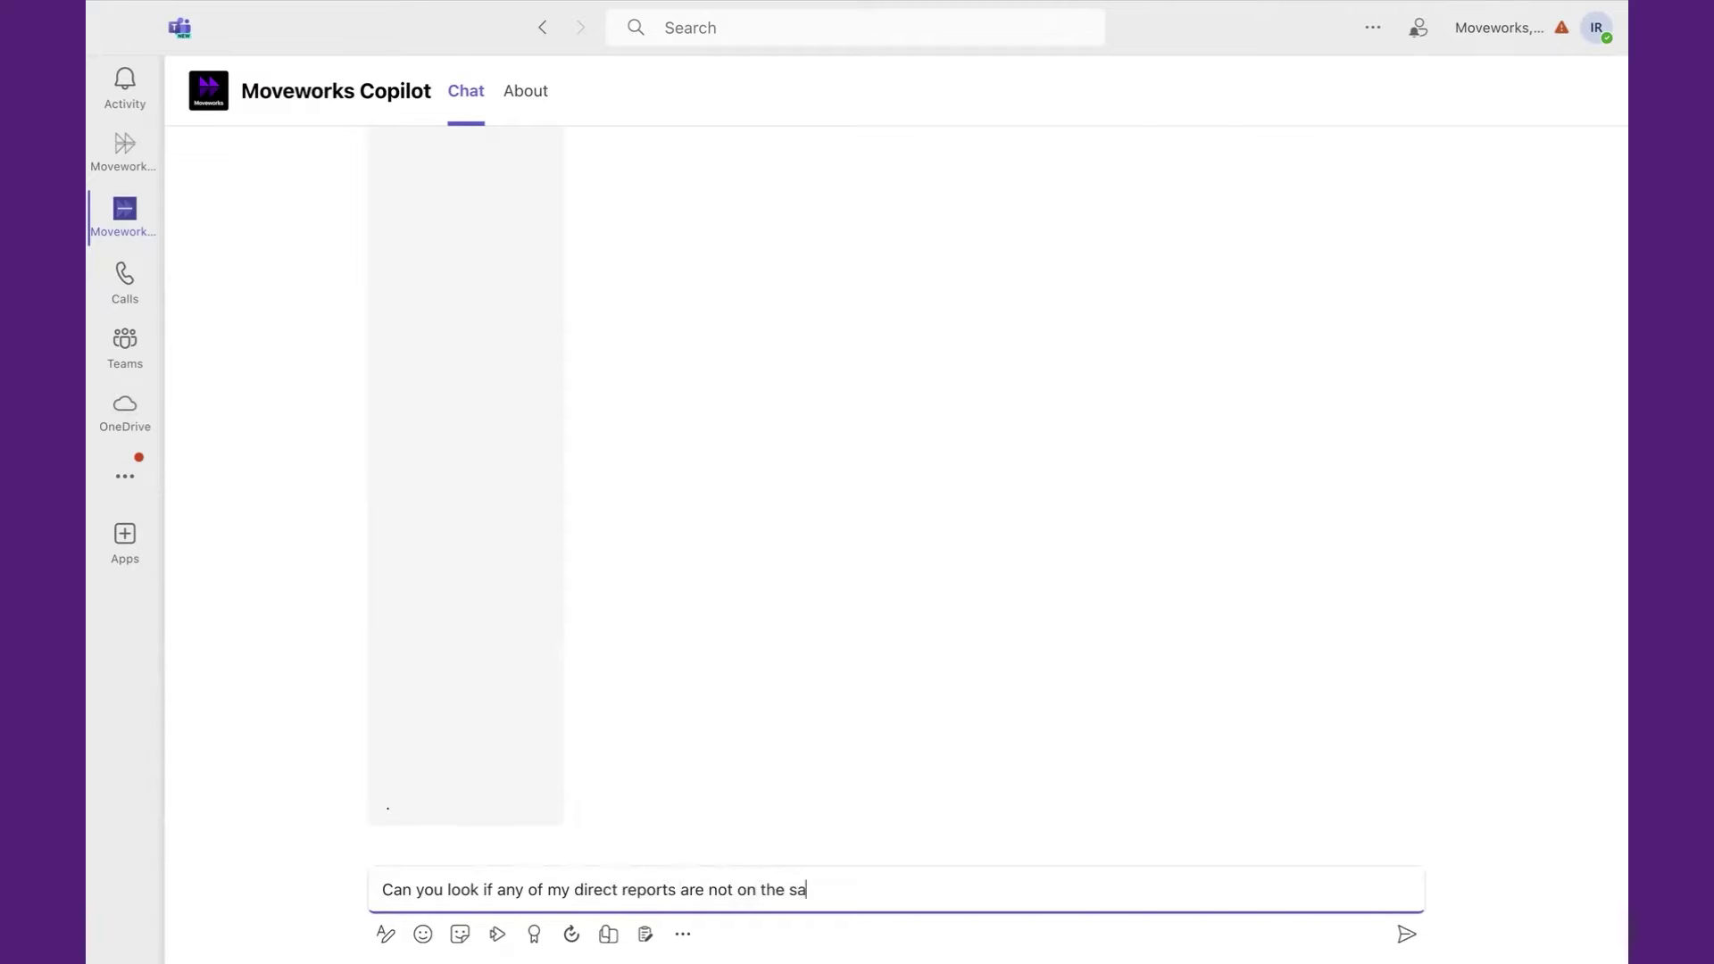
type("les dl?")
key("Return")
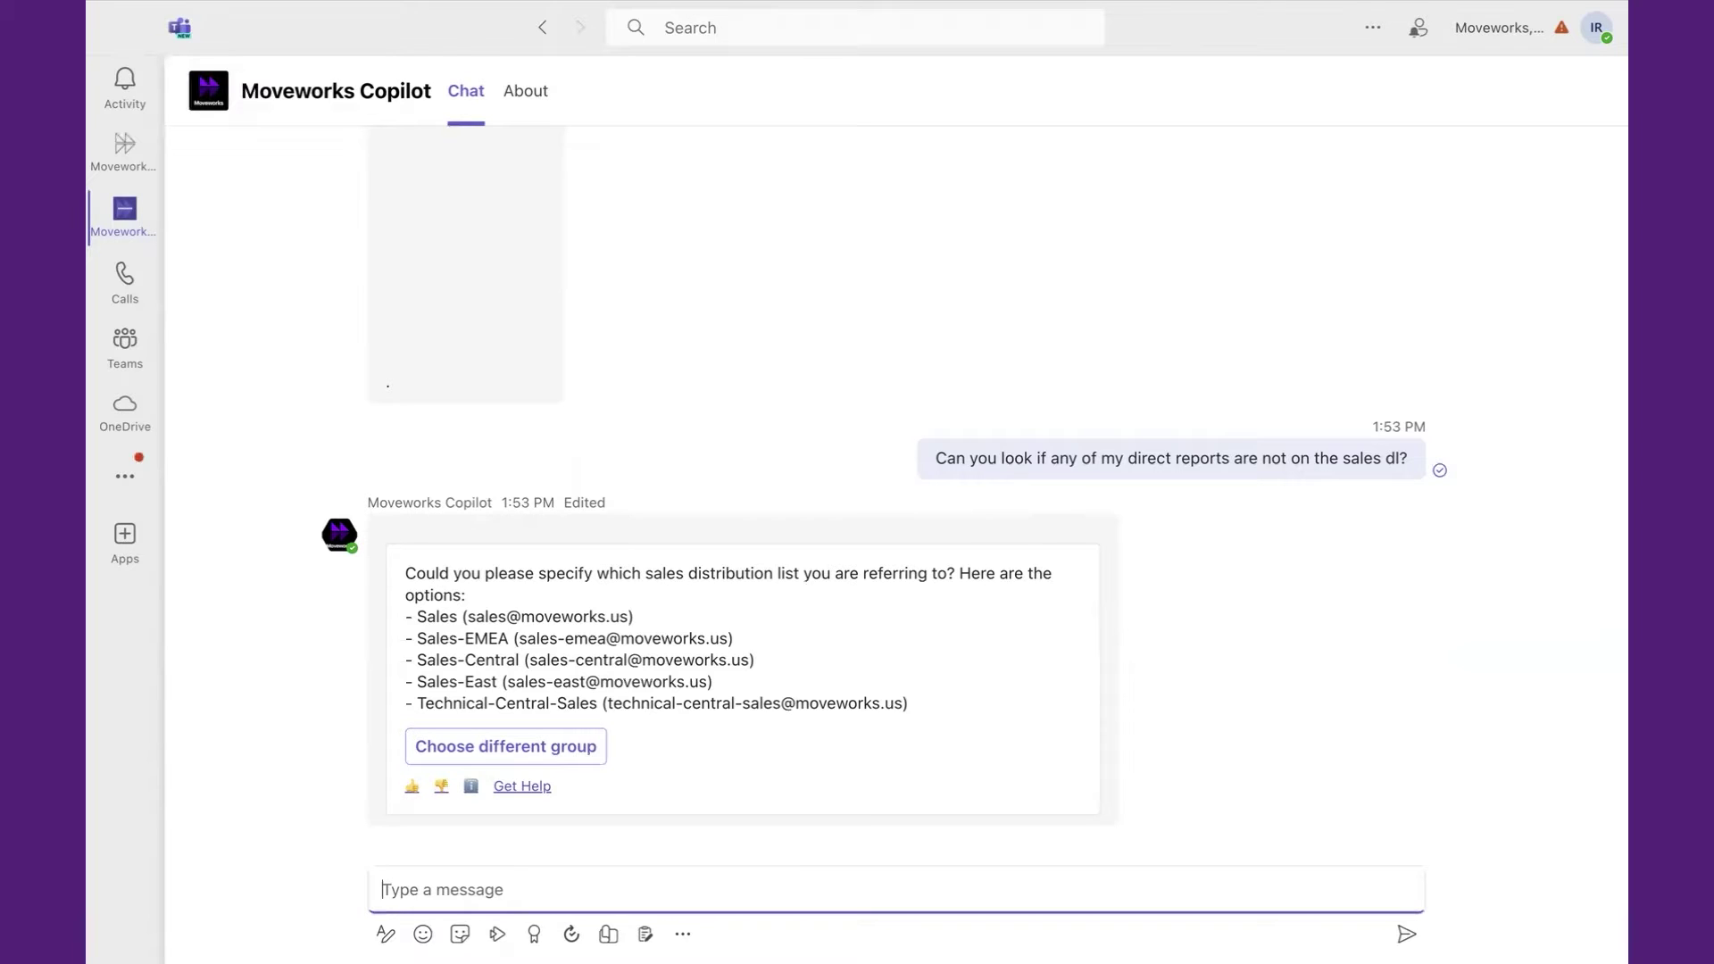
Reply 'the second one' to pick the Sales-EMEA list.
type("the second one")
key("Return")
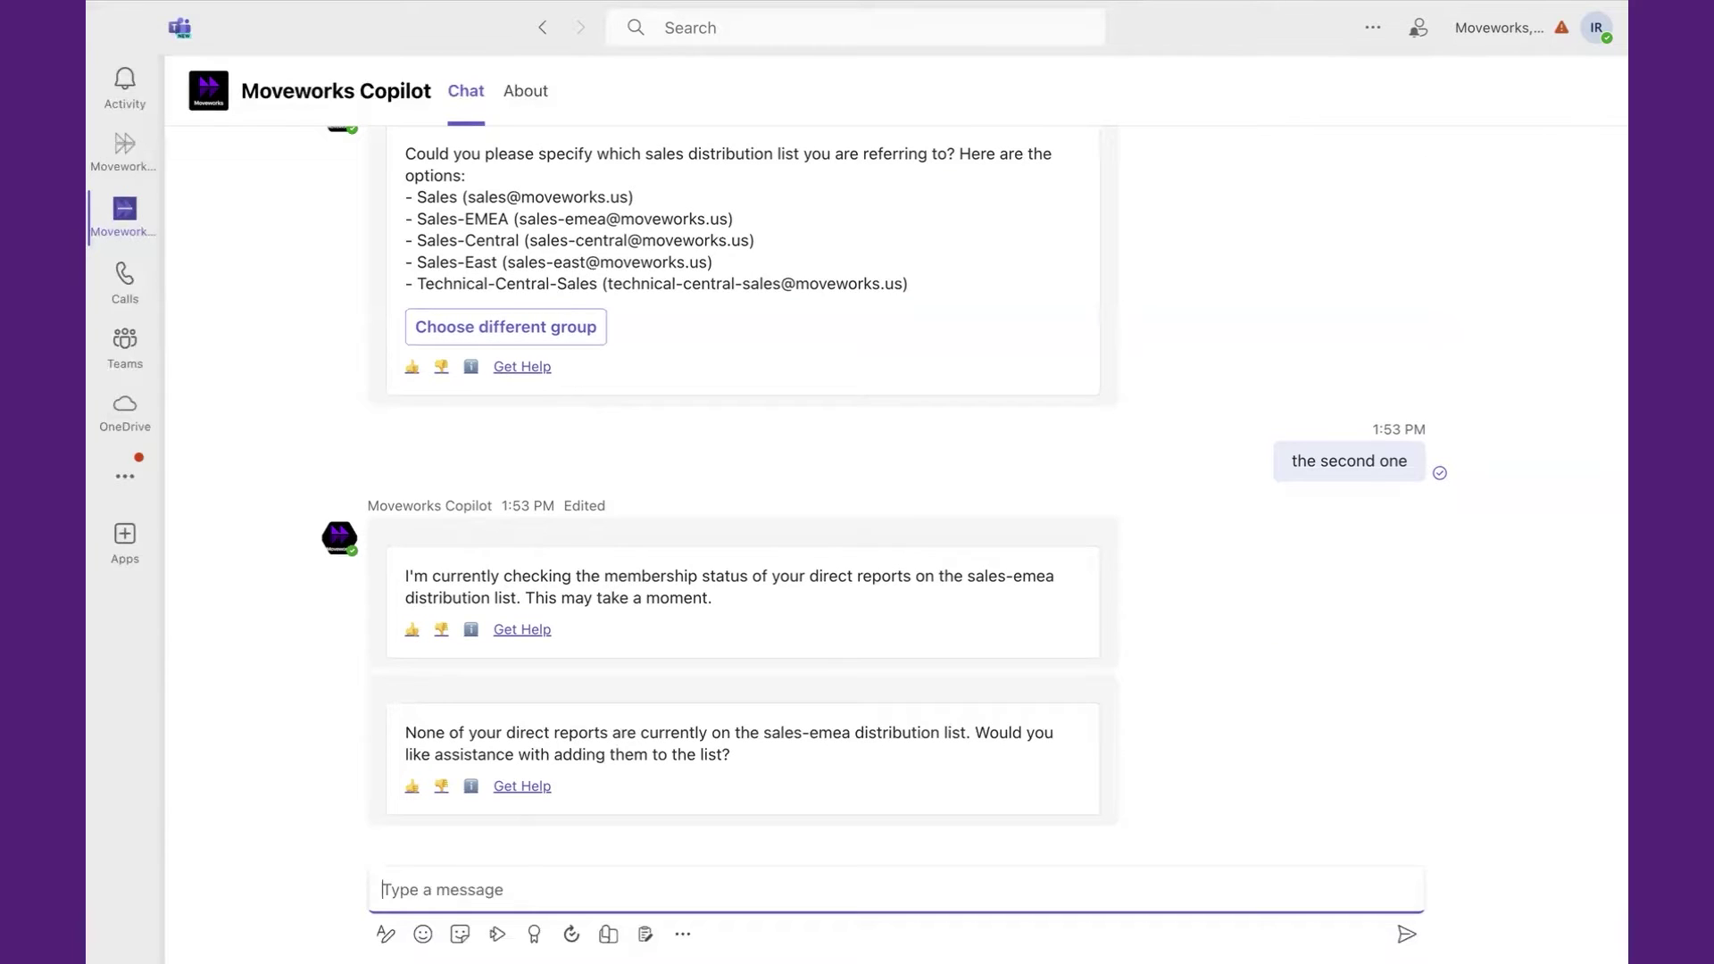
Ask Copilot to add all four direct reports to sales-emea and confirm the request.
type("Go ahead and add them all")
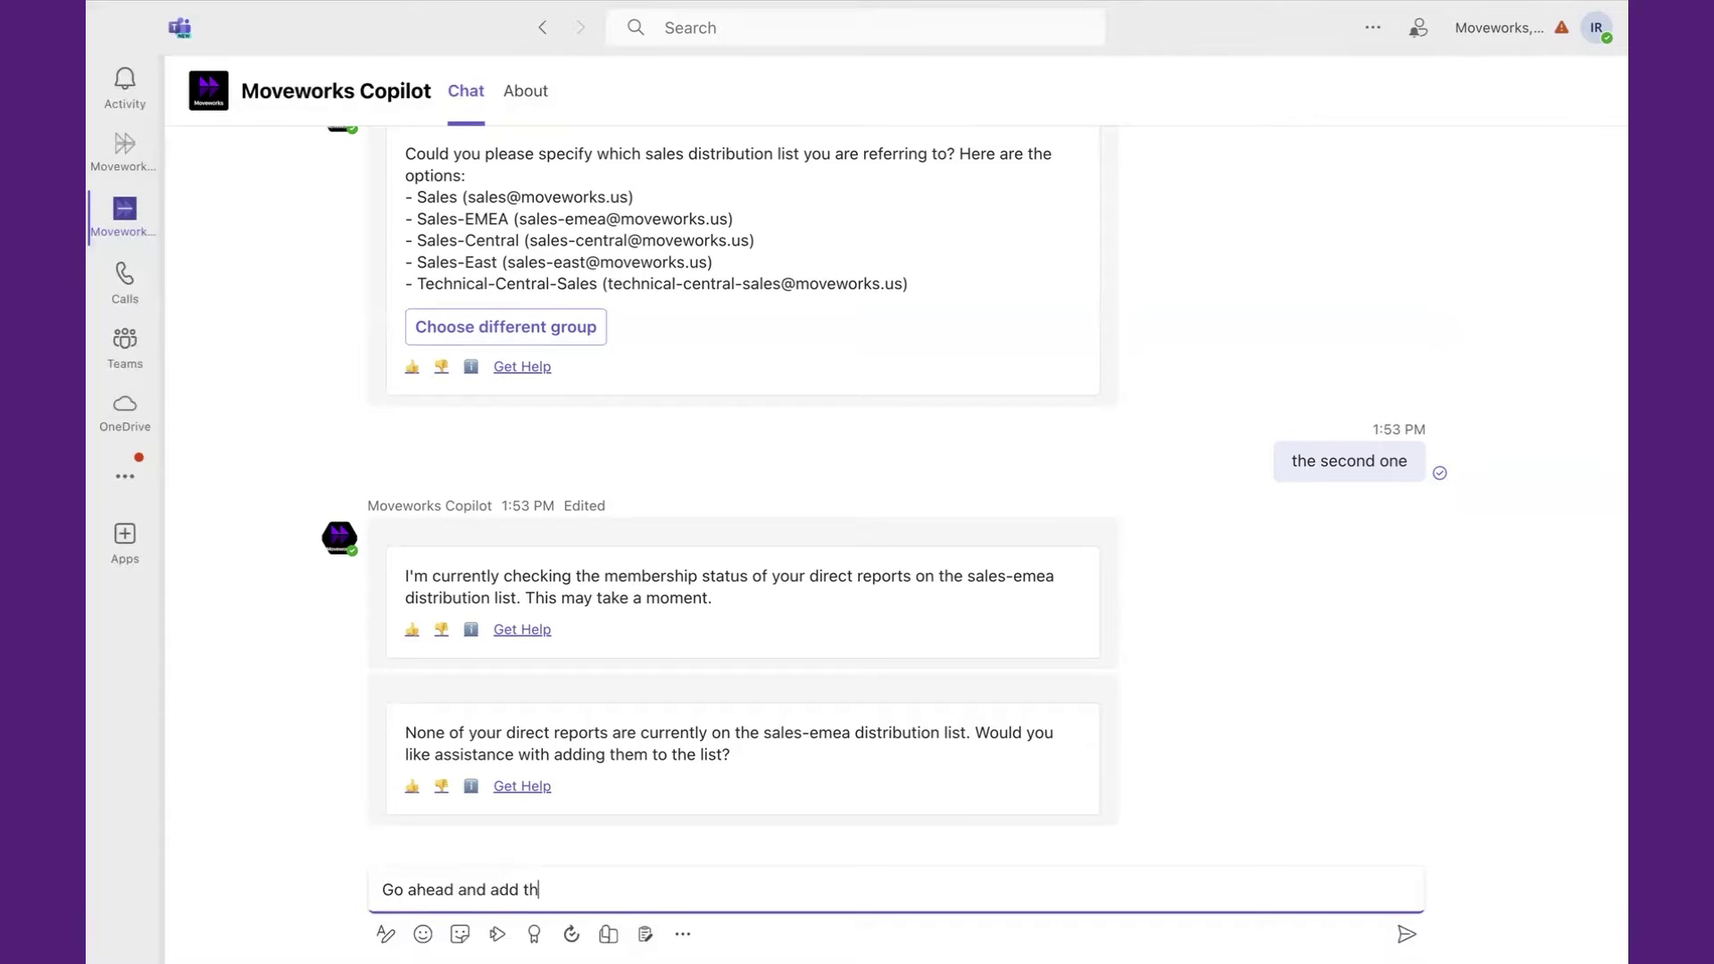
key("Return")
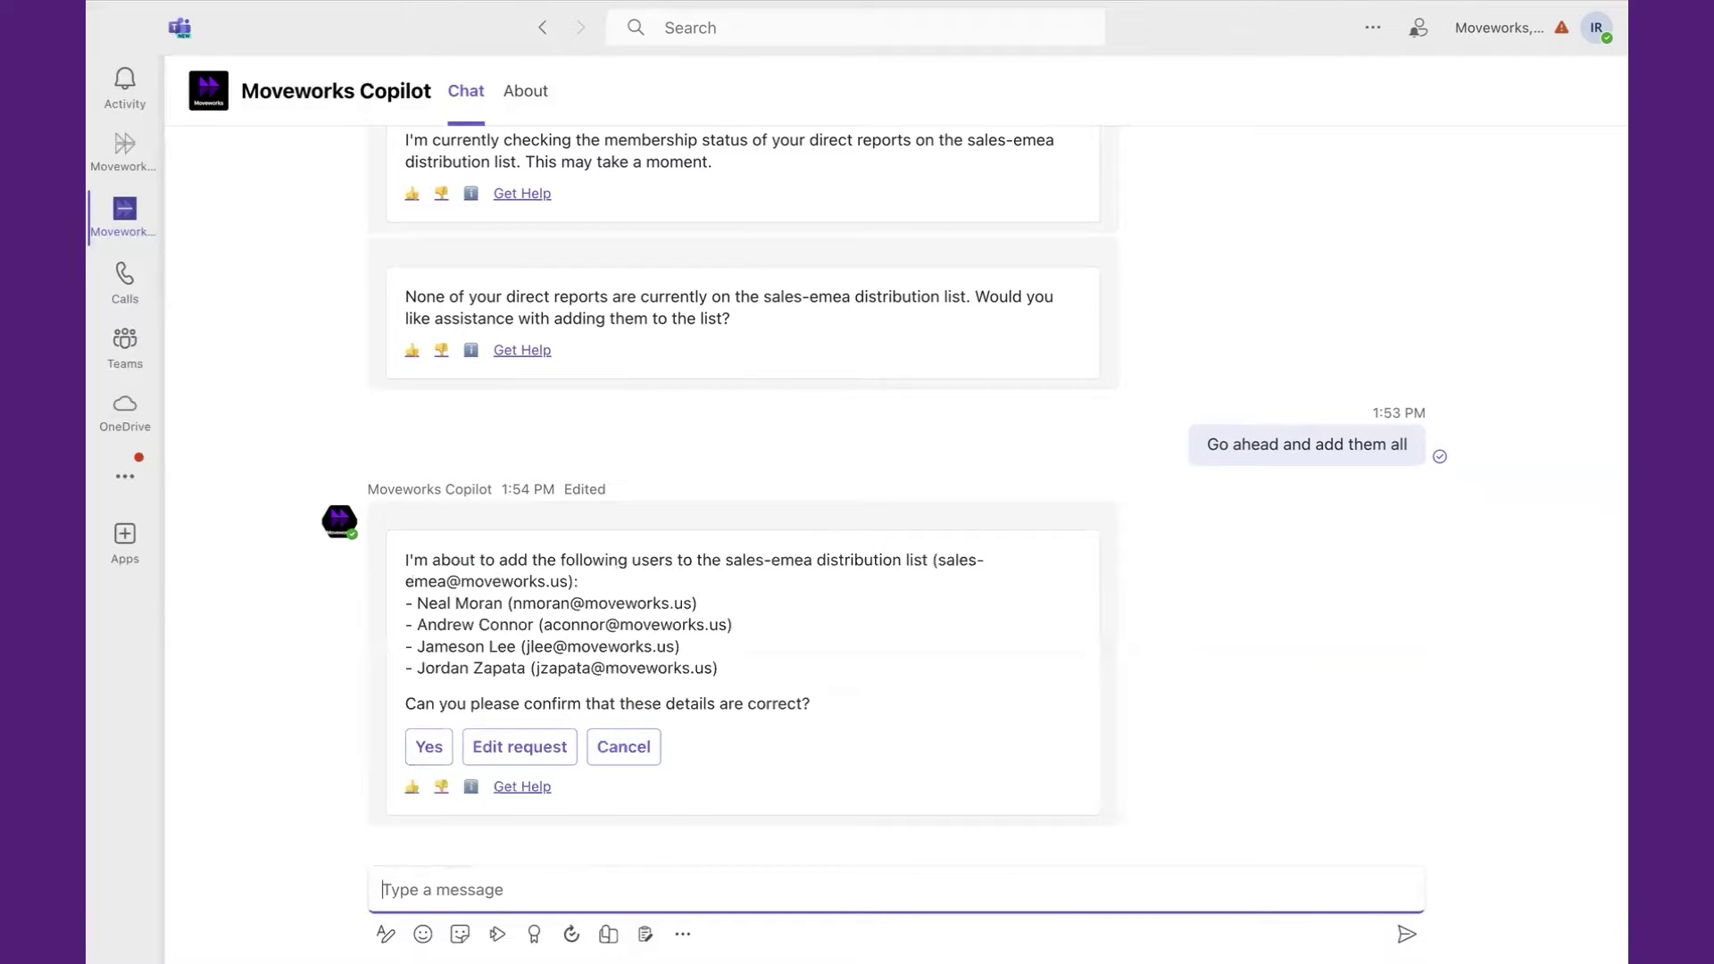
left_click(416, 748)
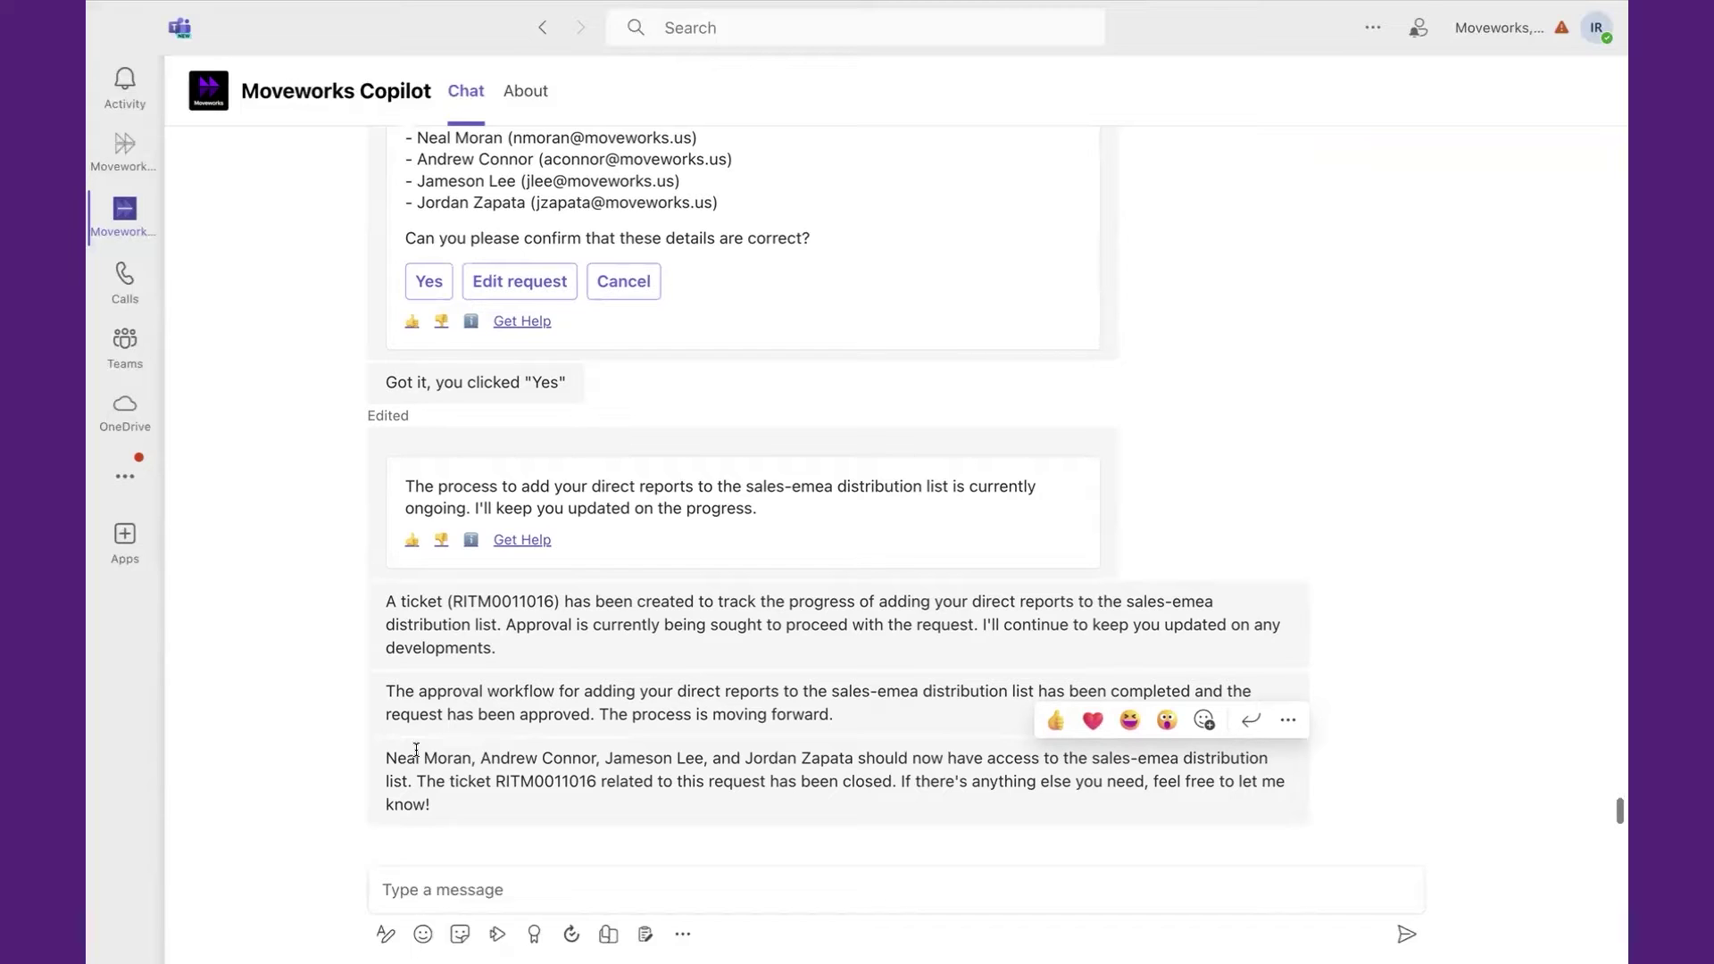
Ask about PTO for a Memorial Day week vacation and whether 128 hours covers a week off.
left_click(403, 889)
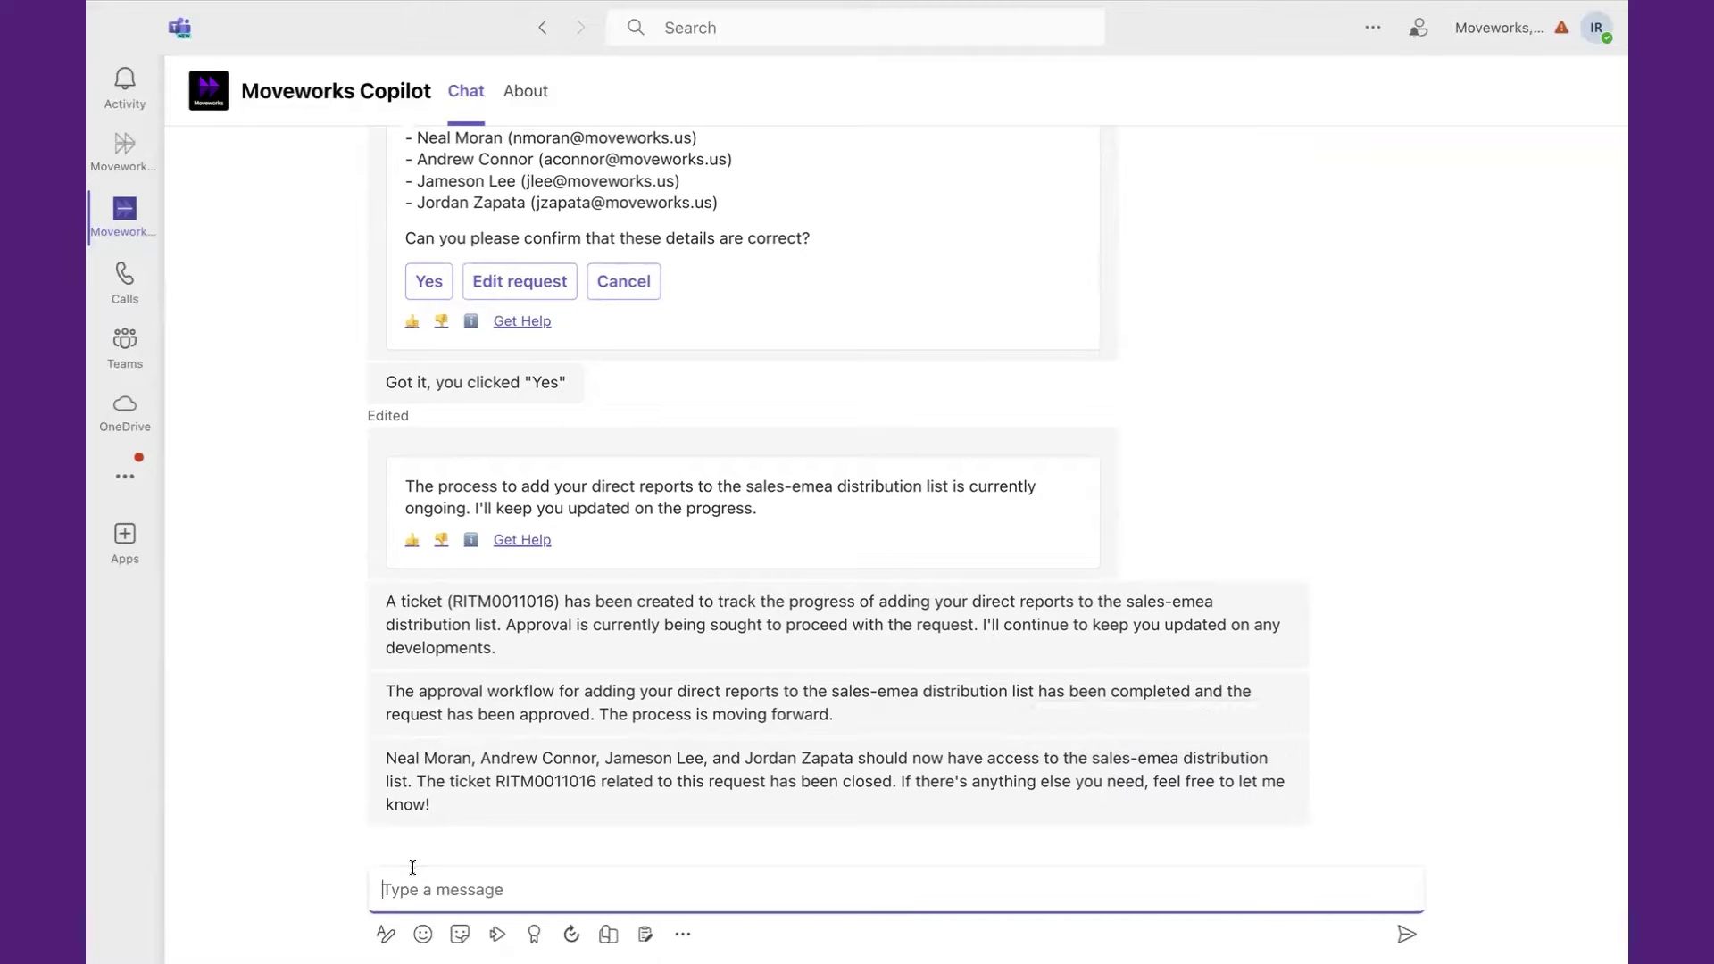
type("I would like to take a vacation for the")
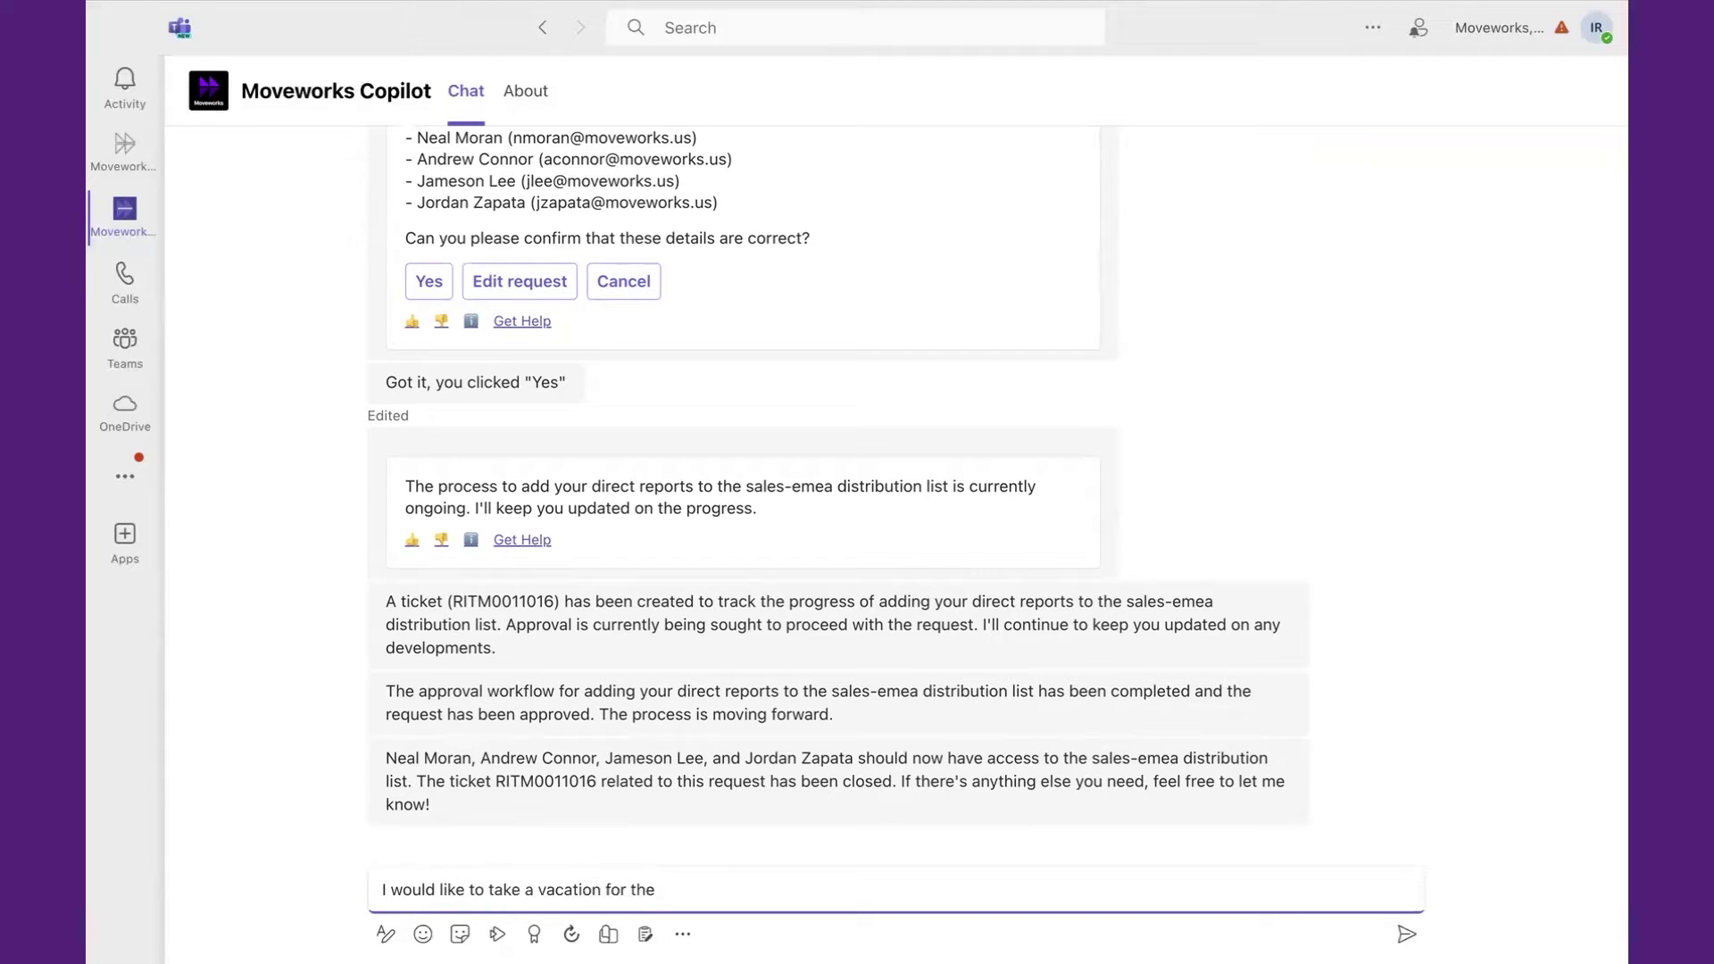
type(" week of memorial day a")
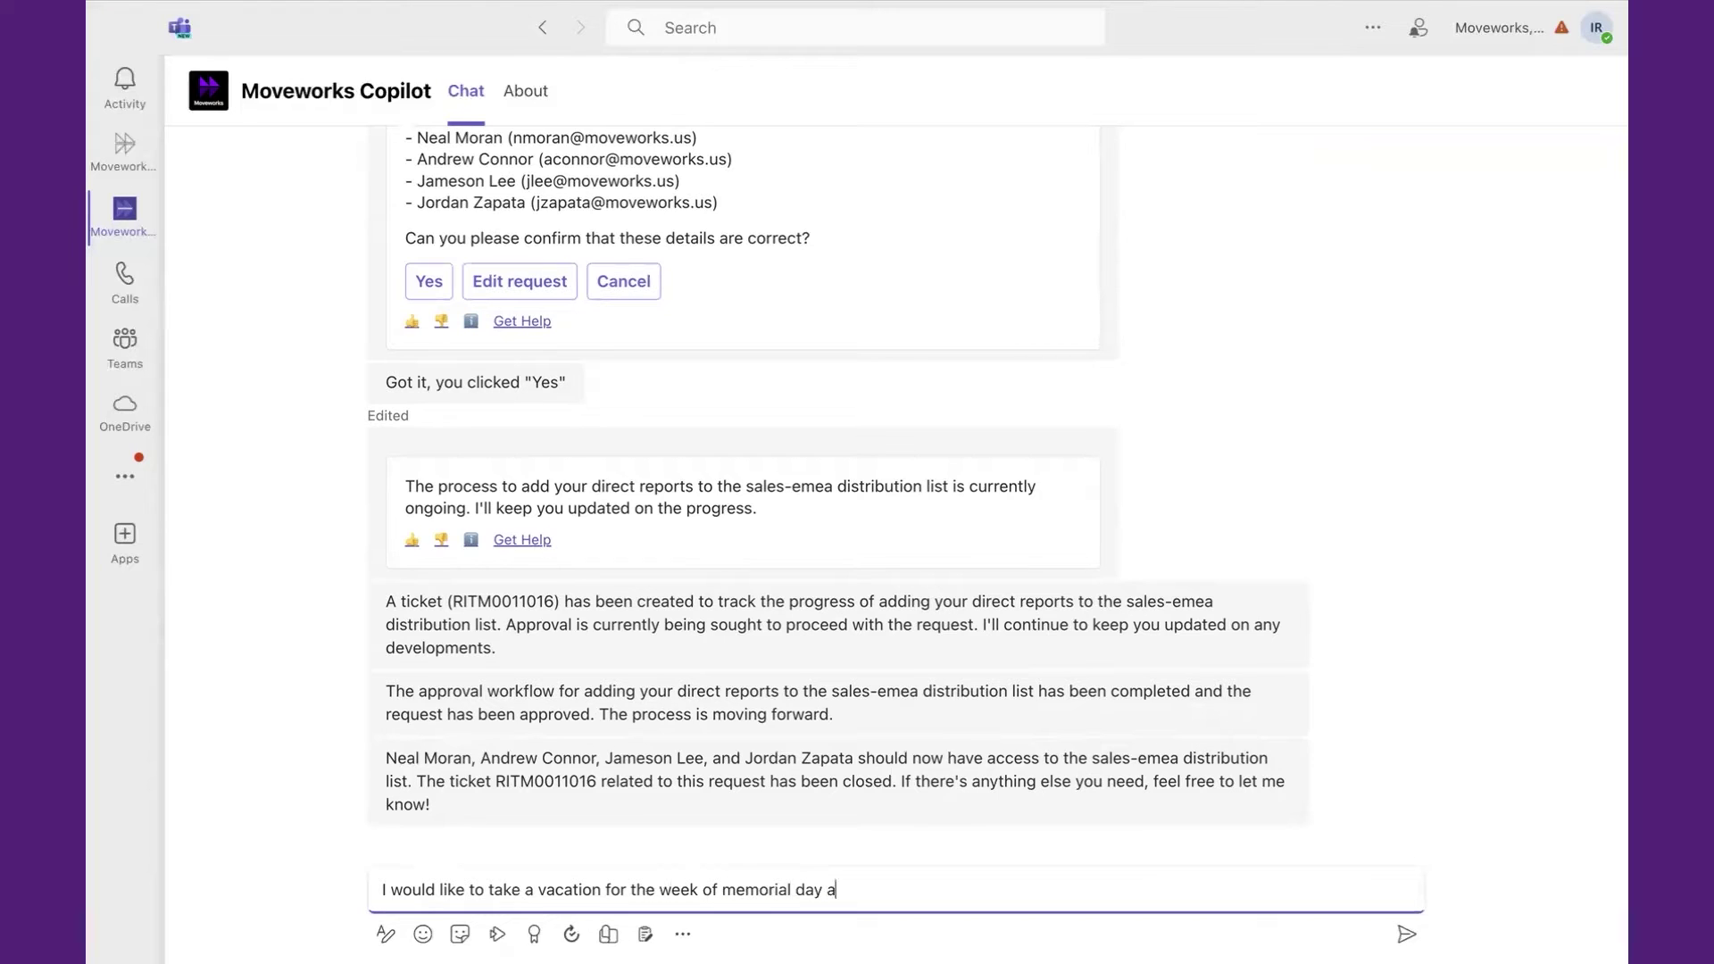
type("nd id like to see if I have enough pto")
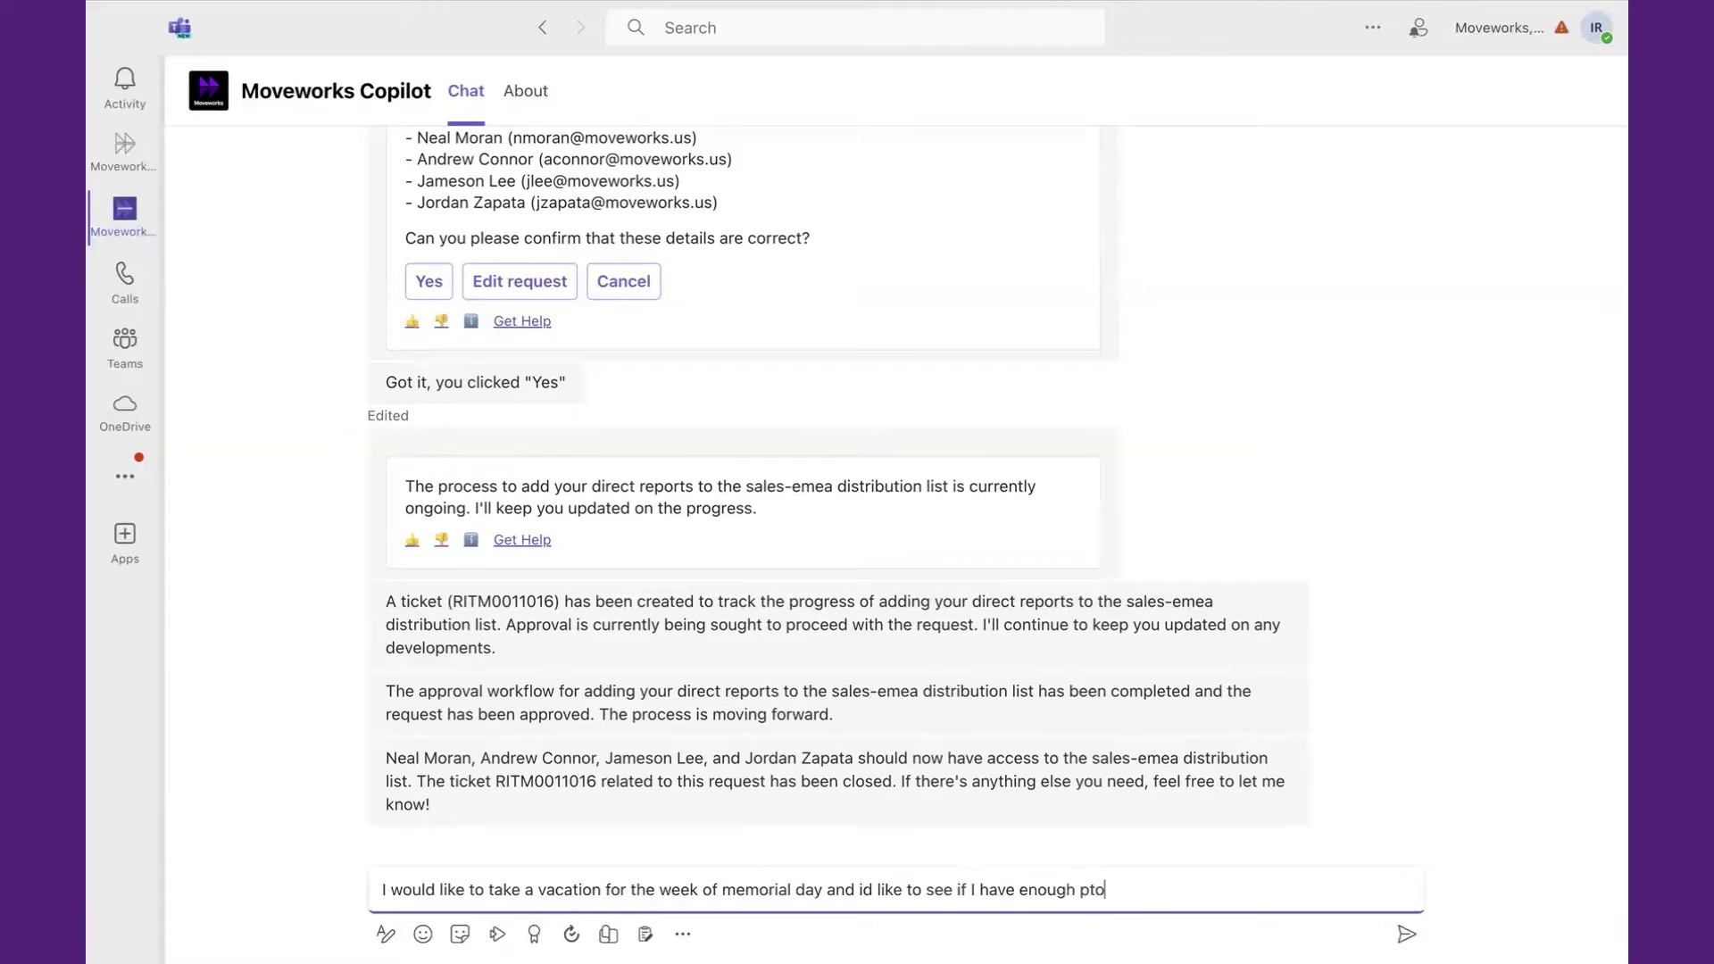
key("Return")
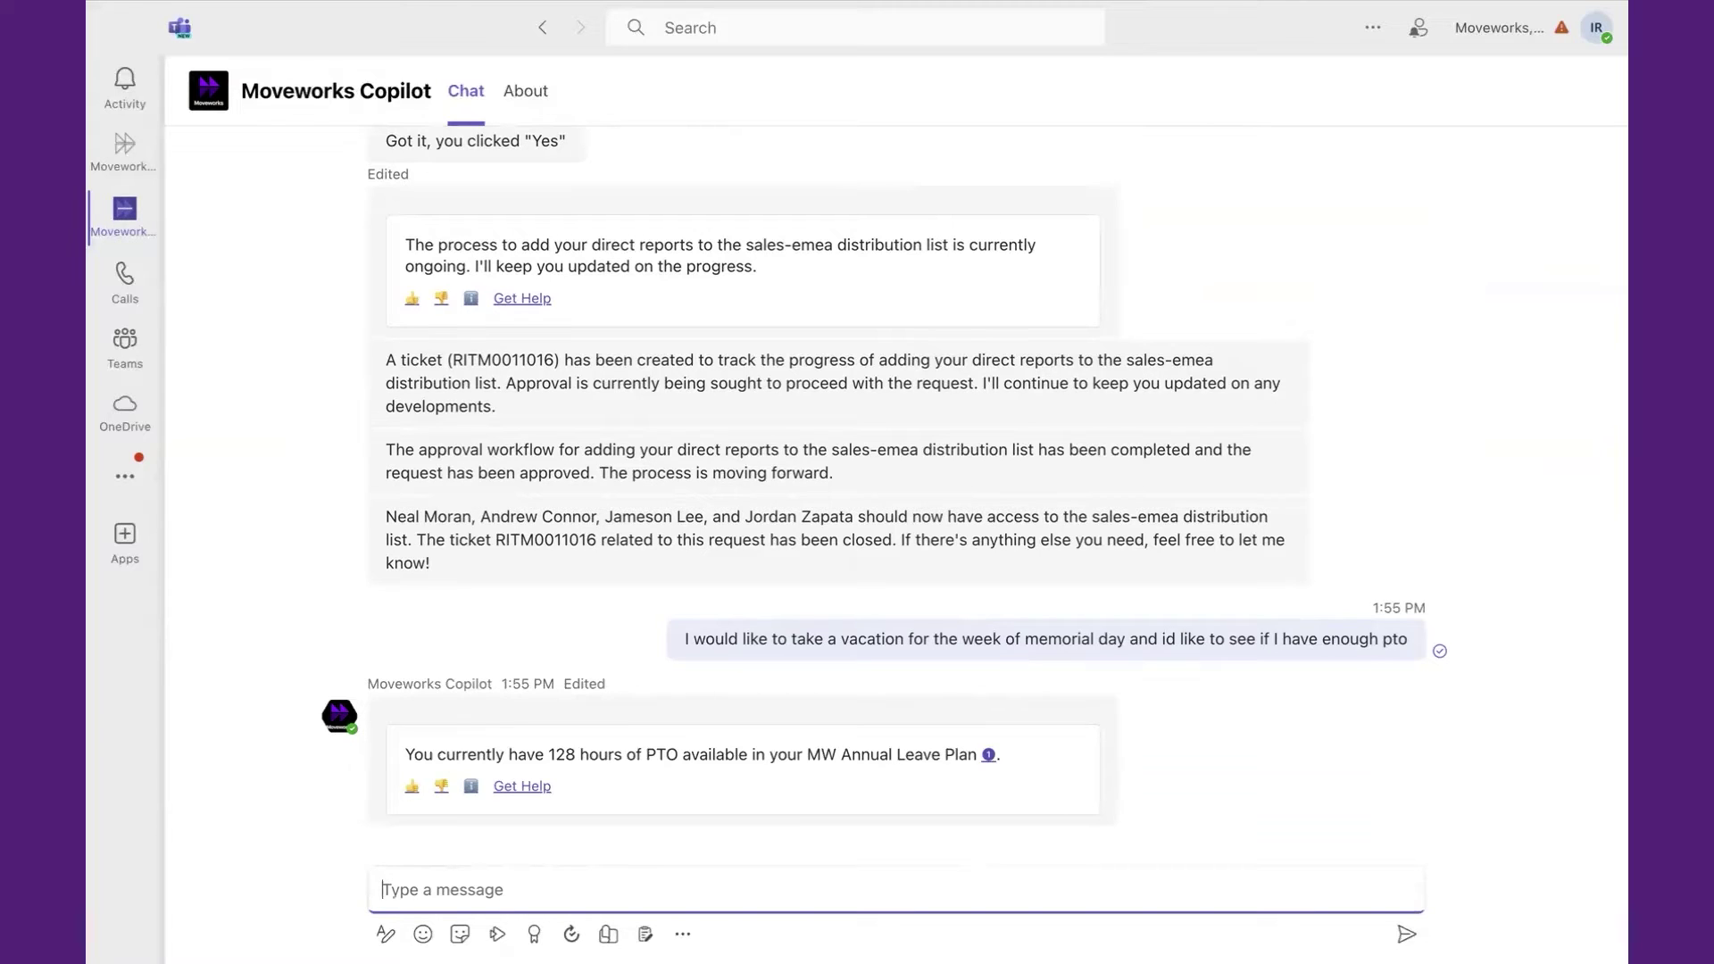
type("is this enough for a week off?")
key("Return")
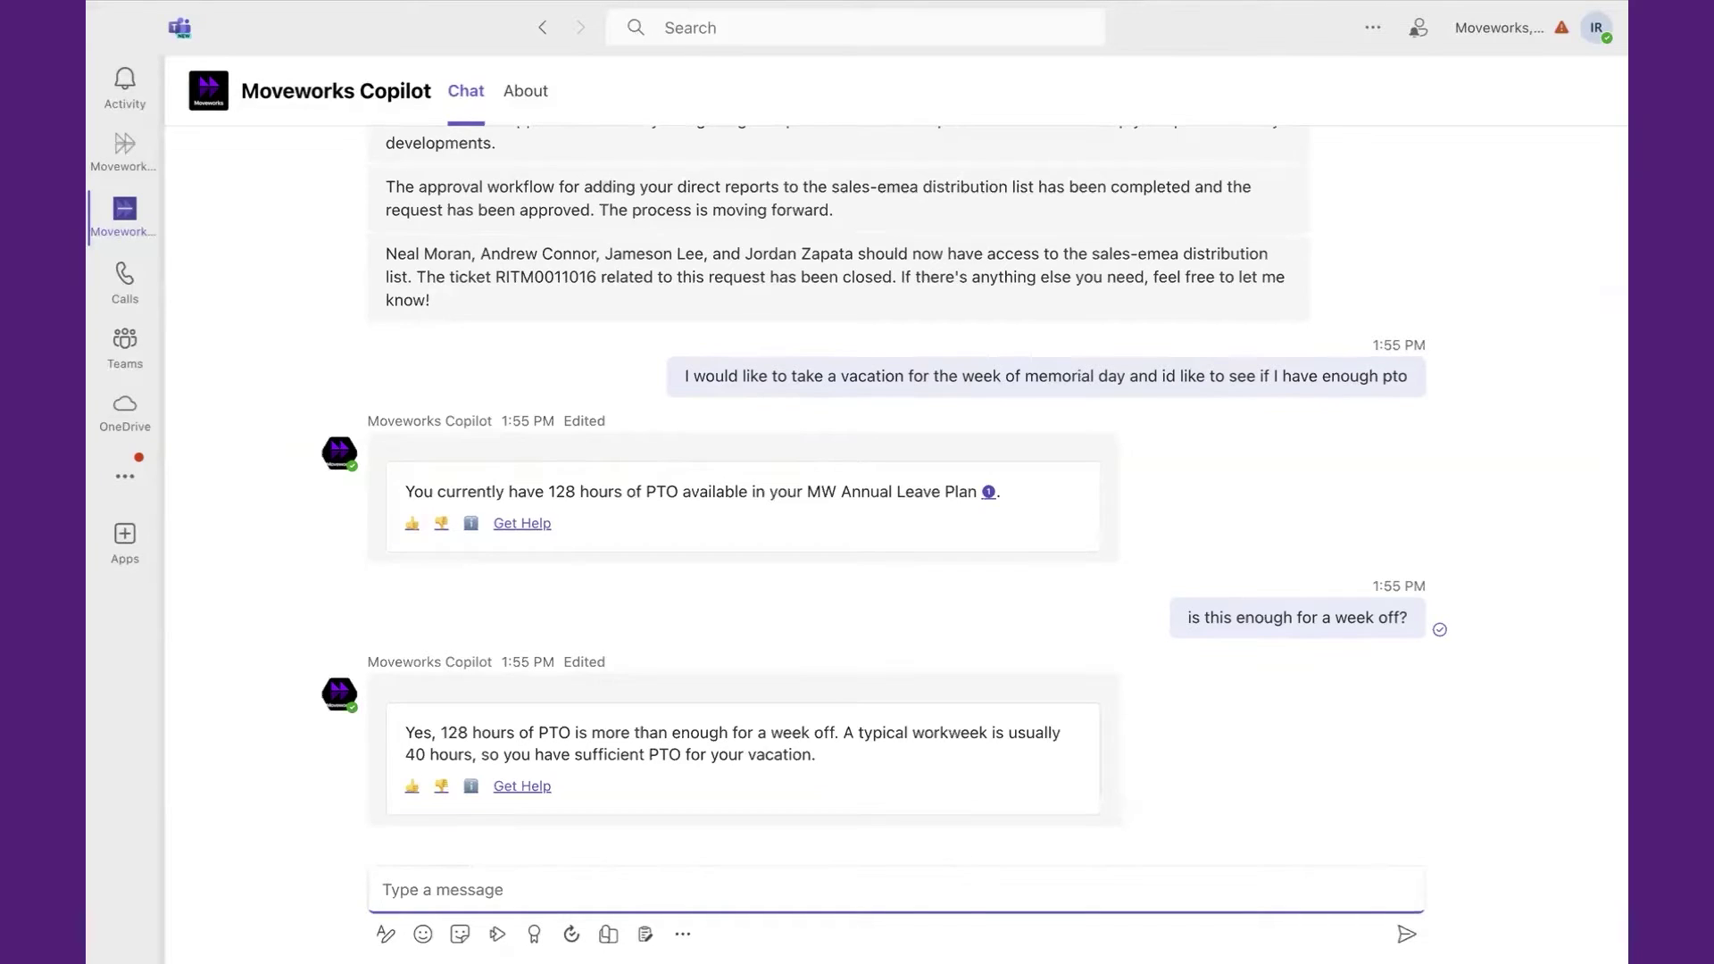
Request booking Memorial Day week off (2024-05-27 to 2024-05-31) and confirm the vacation details.
type("greart can you book it ")
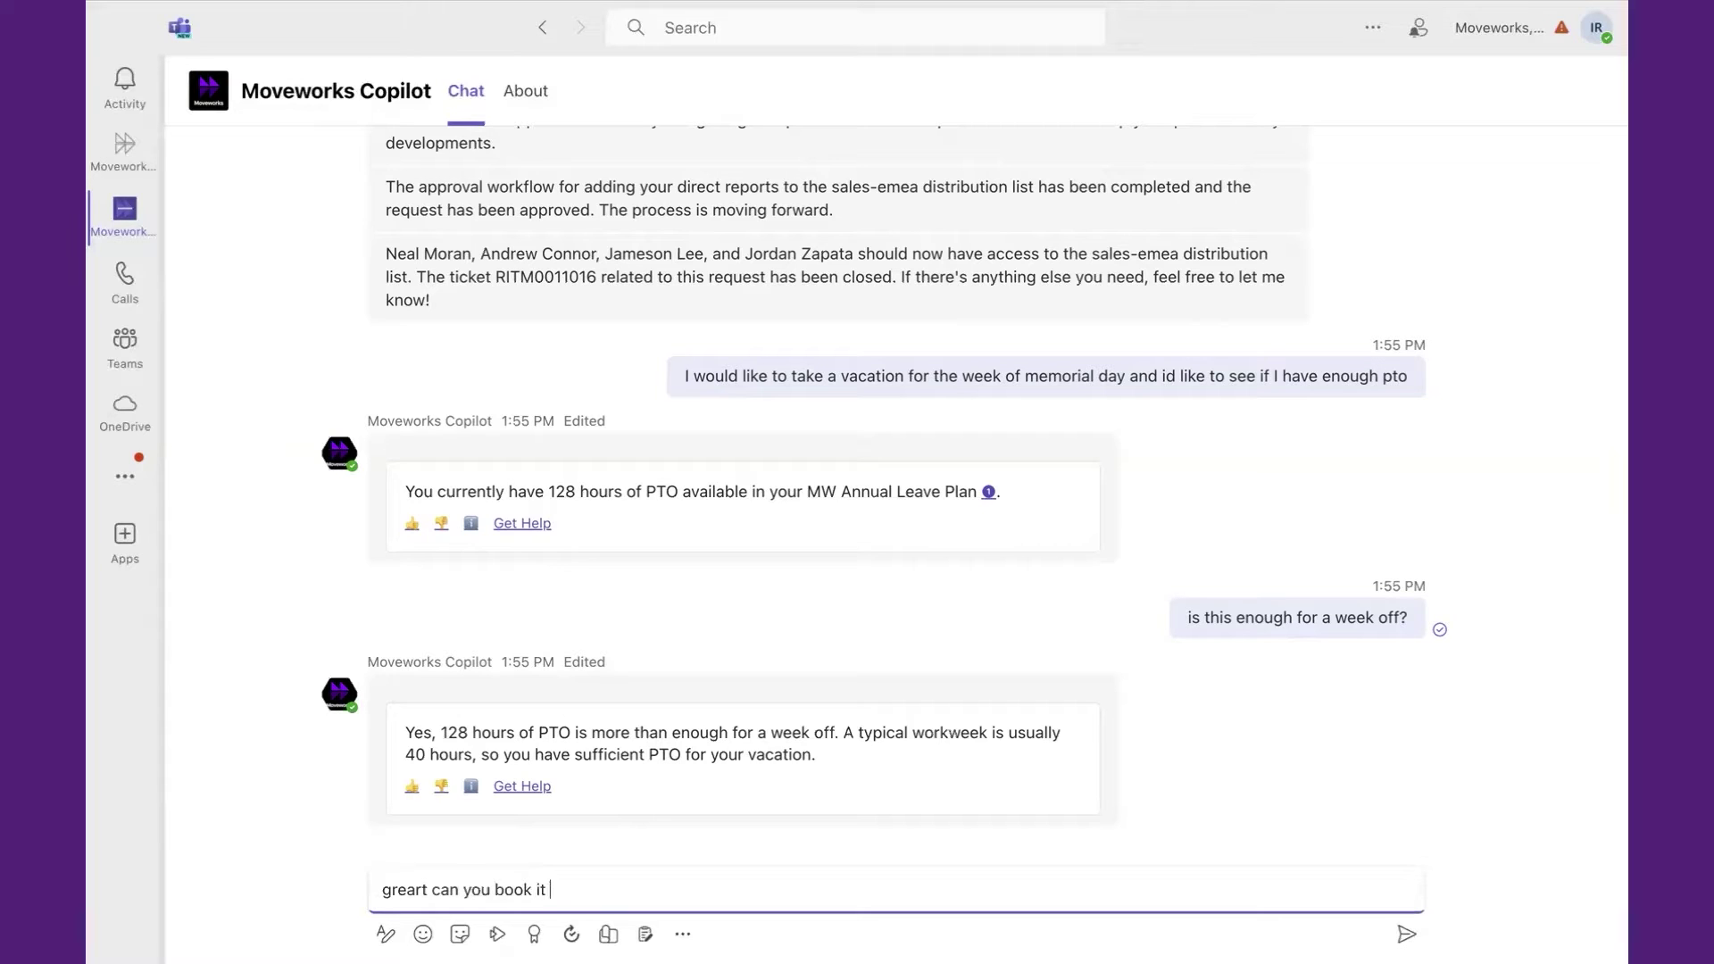
type("the memorial day week?")
key("Return")
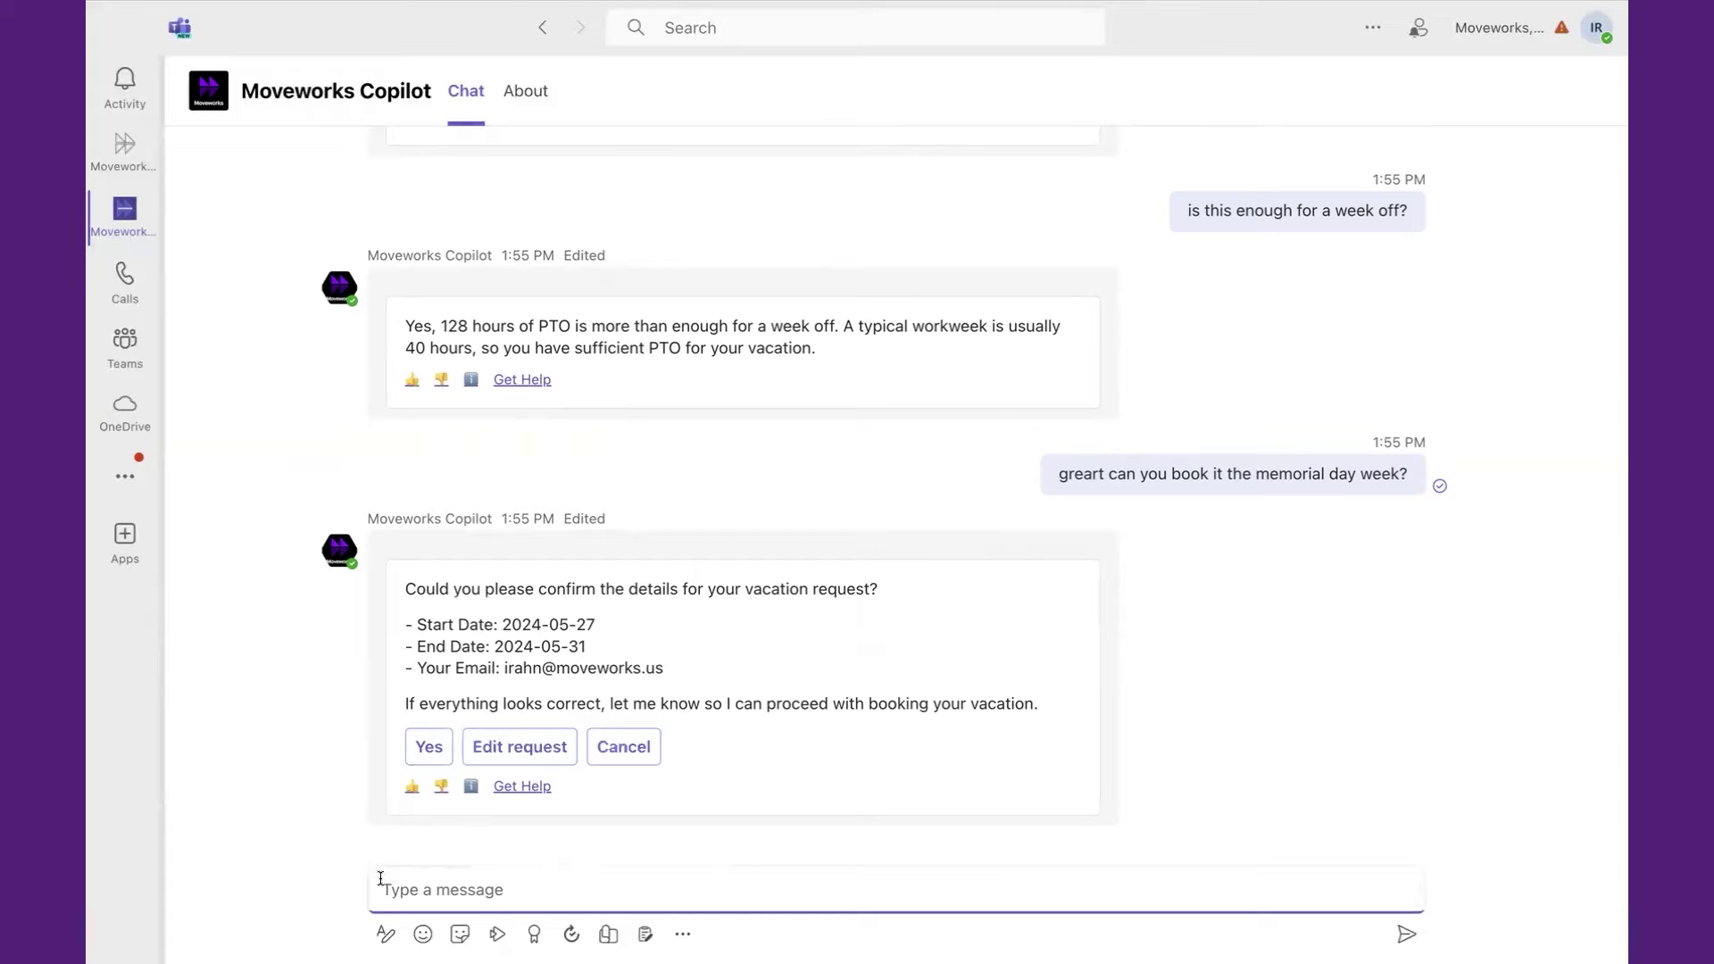
left_click(428, 750)
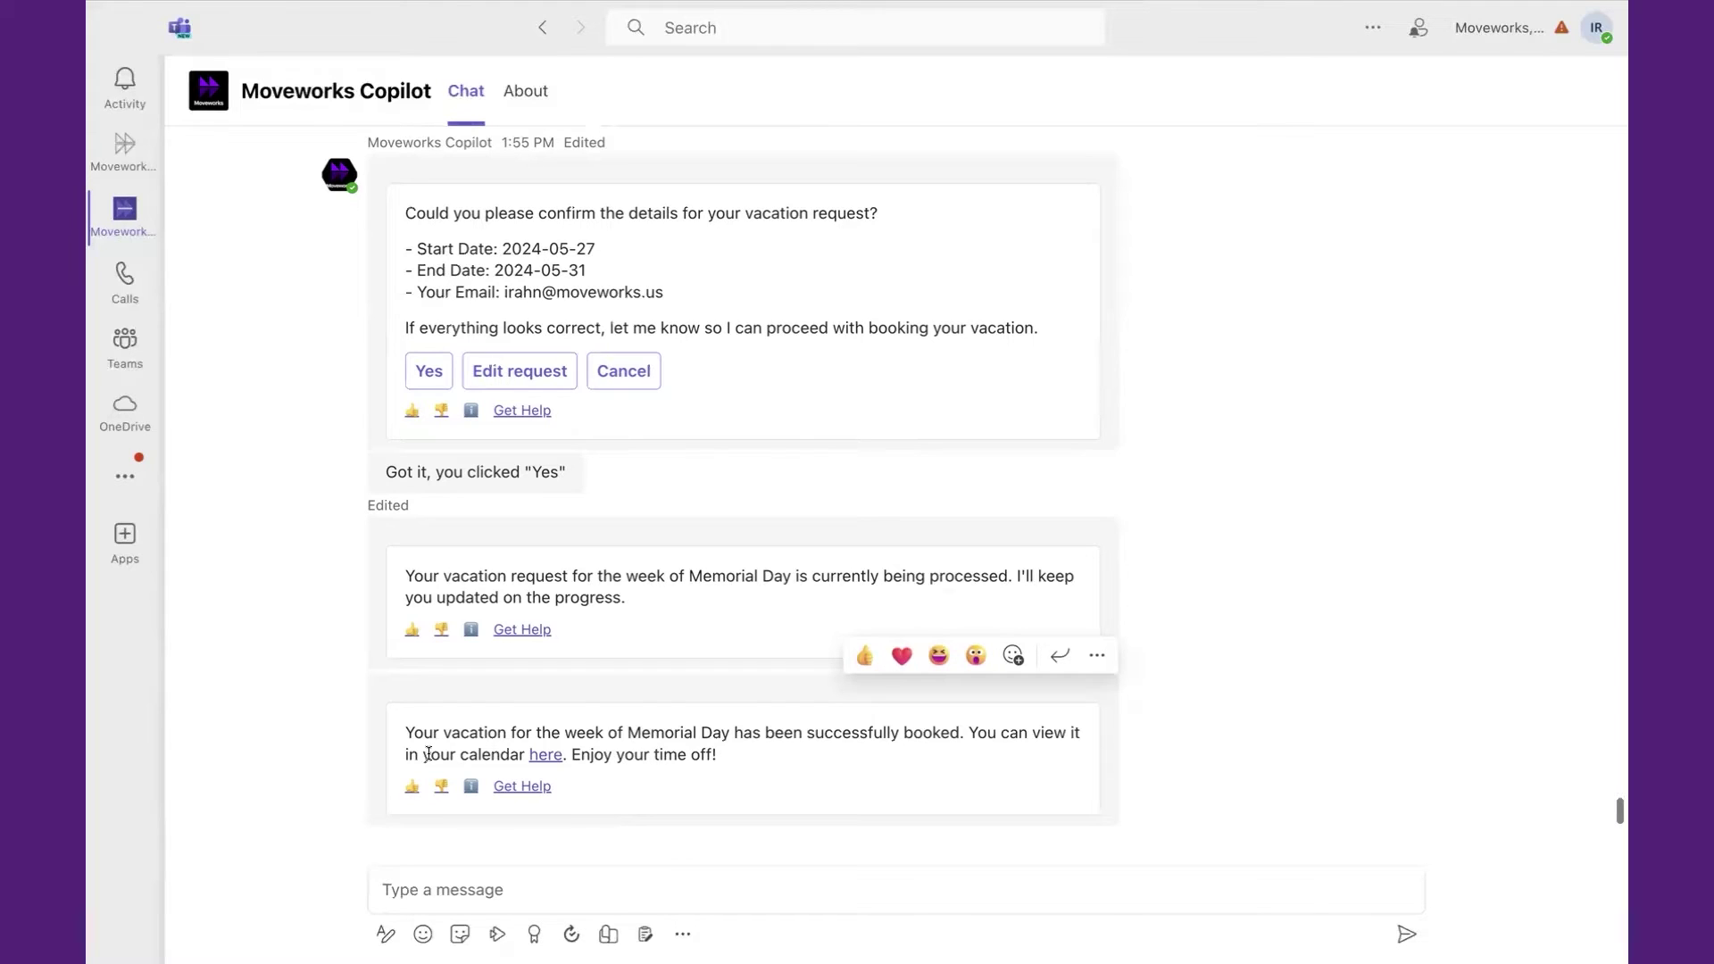
Ask Copilot to tally expense reports, then check the $2884.0 total and the Trip to New York source.
left_click(452, 889)
type("Can you")
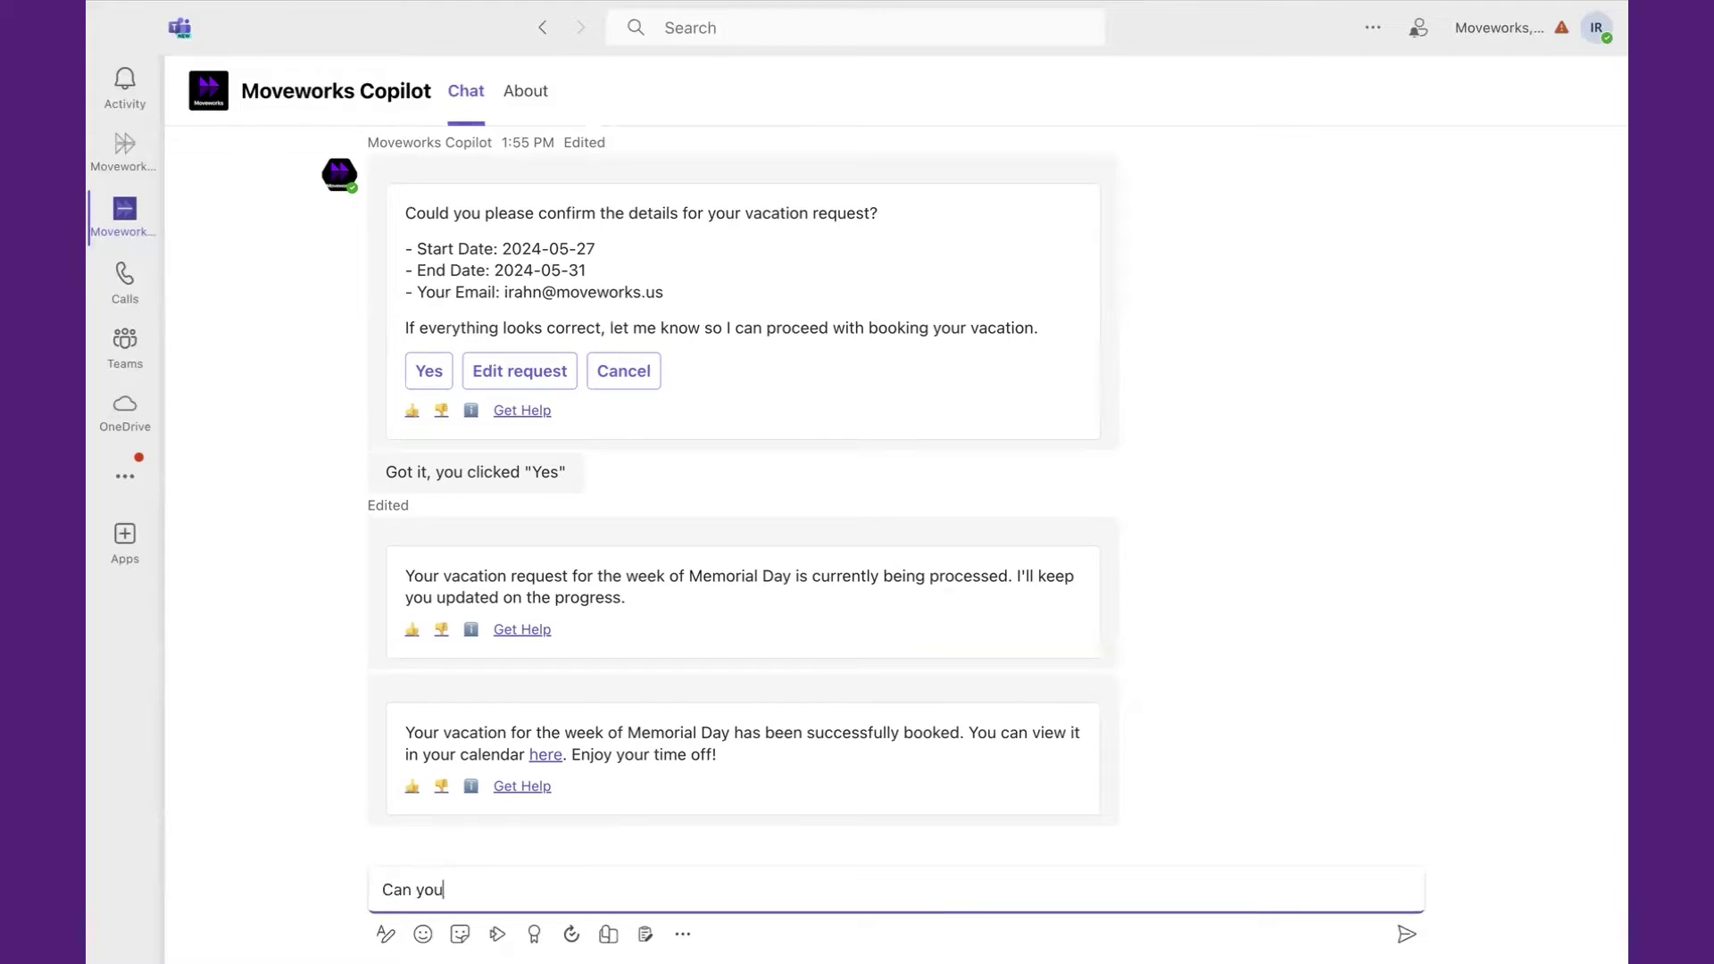
type(" look up my expense reports?")
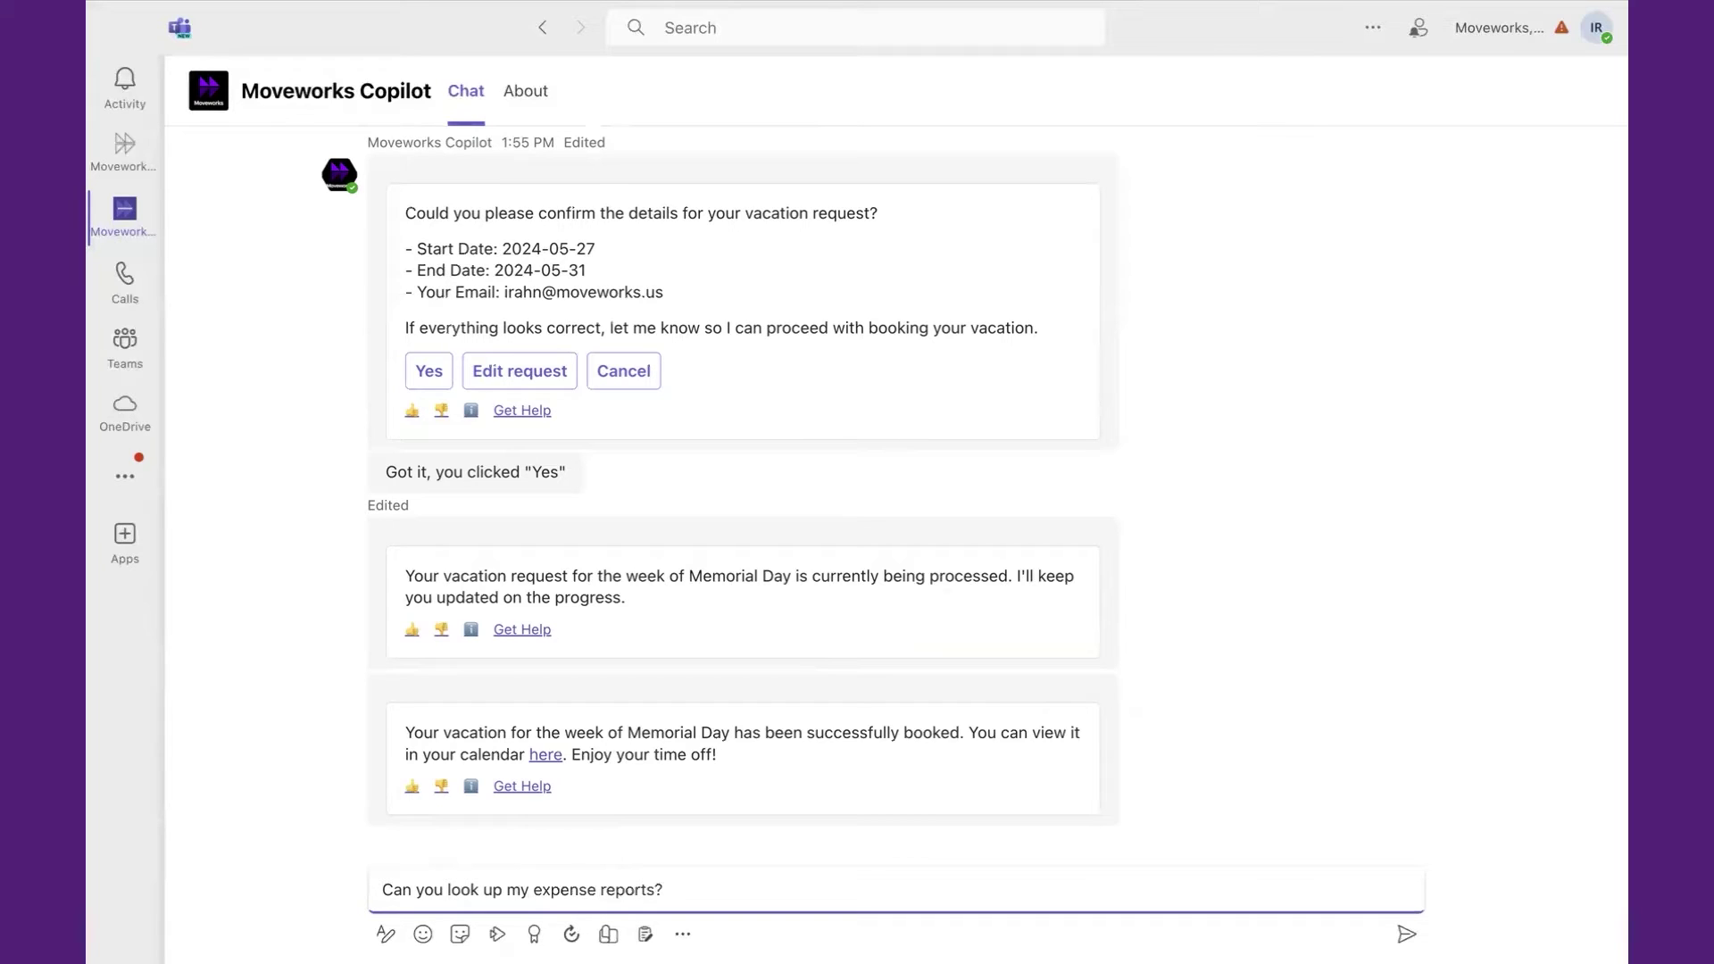
type(" can you tally it up?")
key("Return")
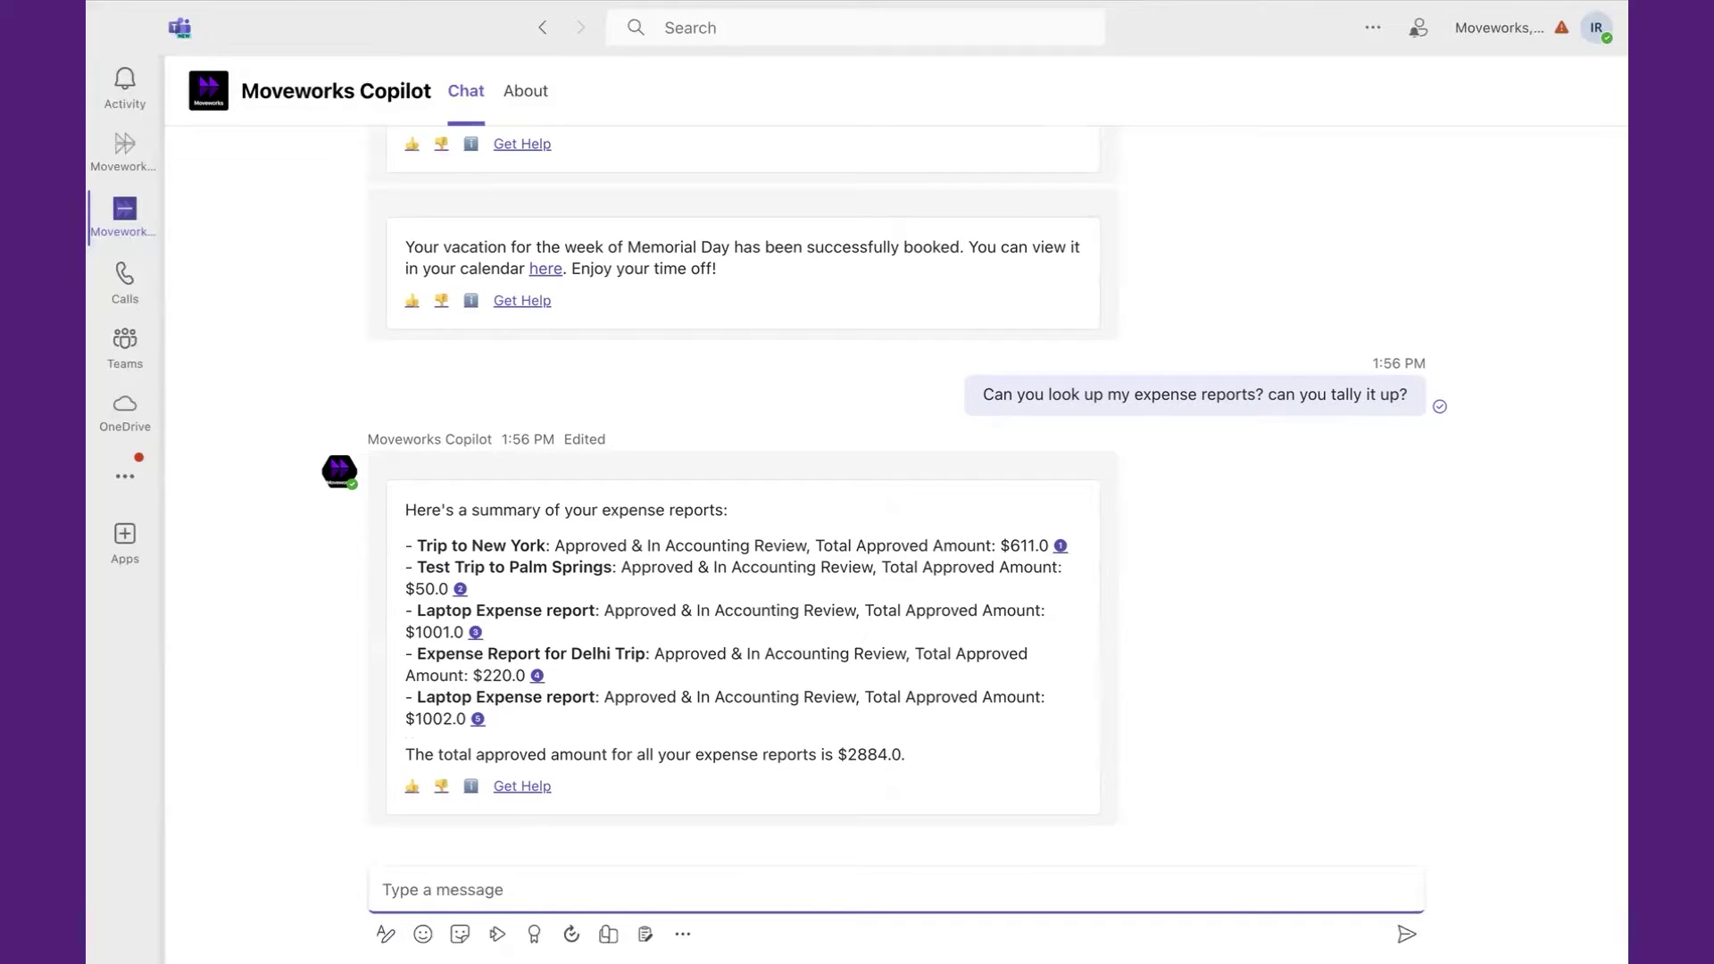
left_click_drag(787, 755, 980, 778)
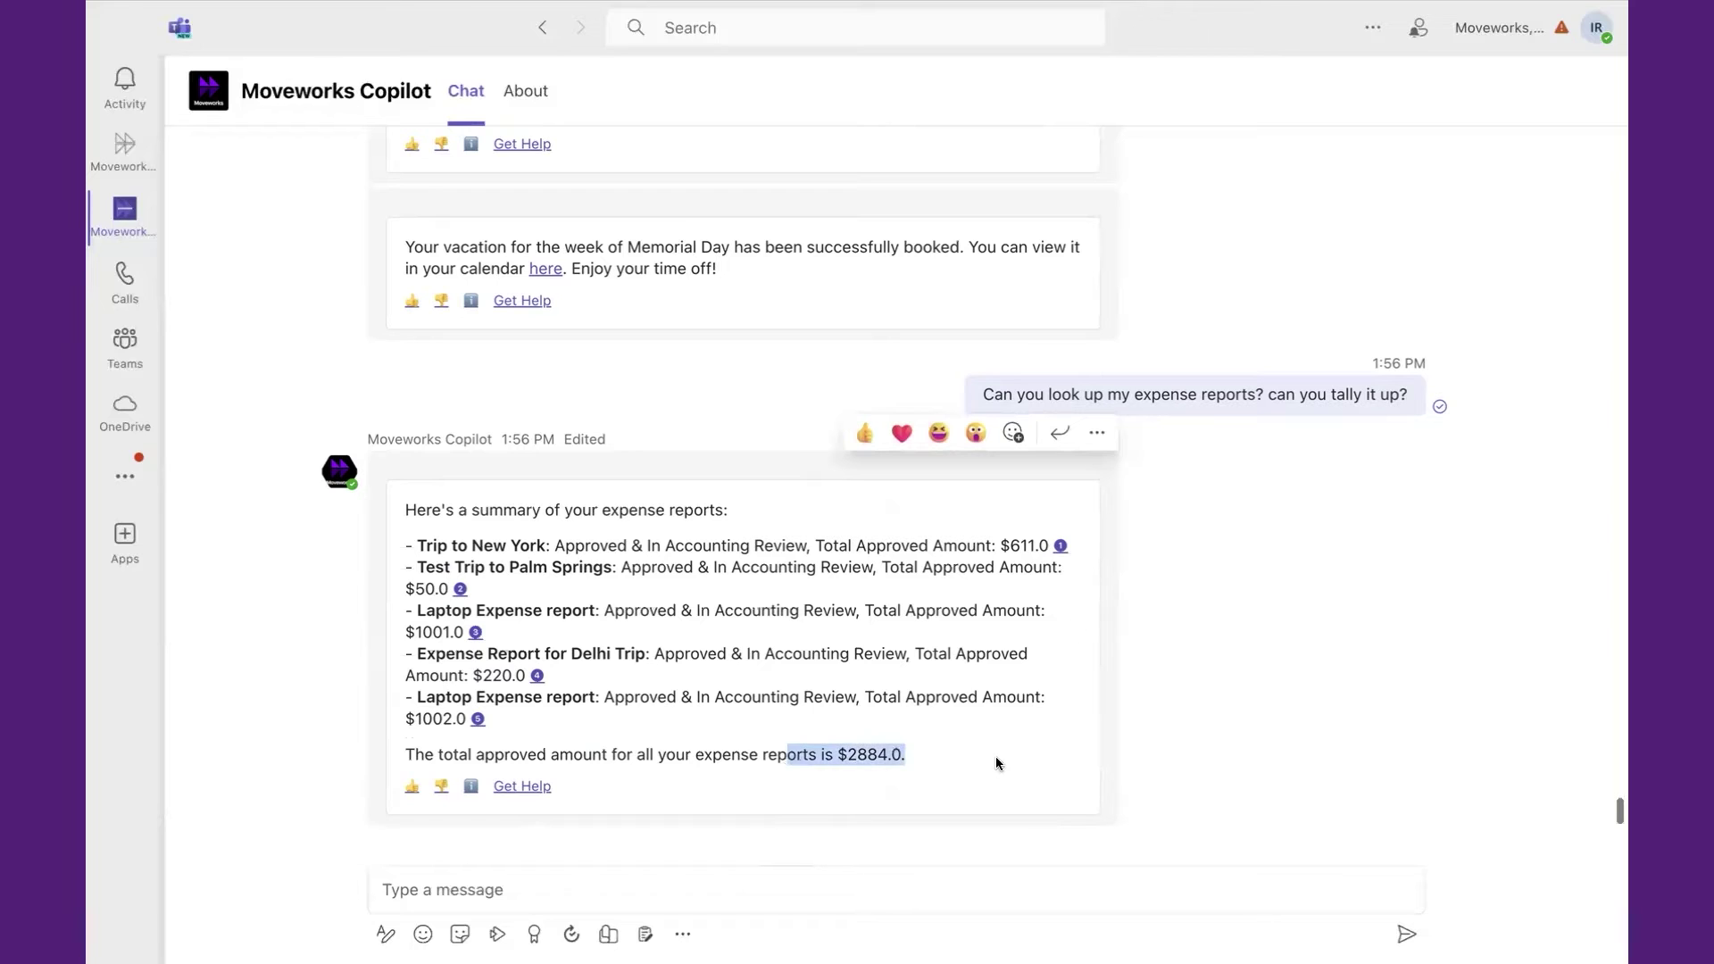
left_click(1061, 547)
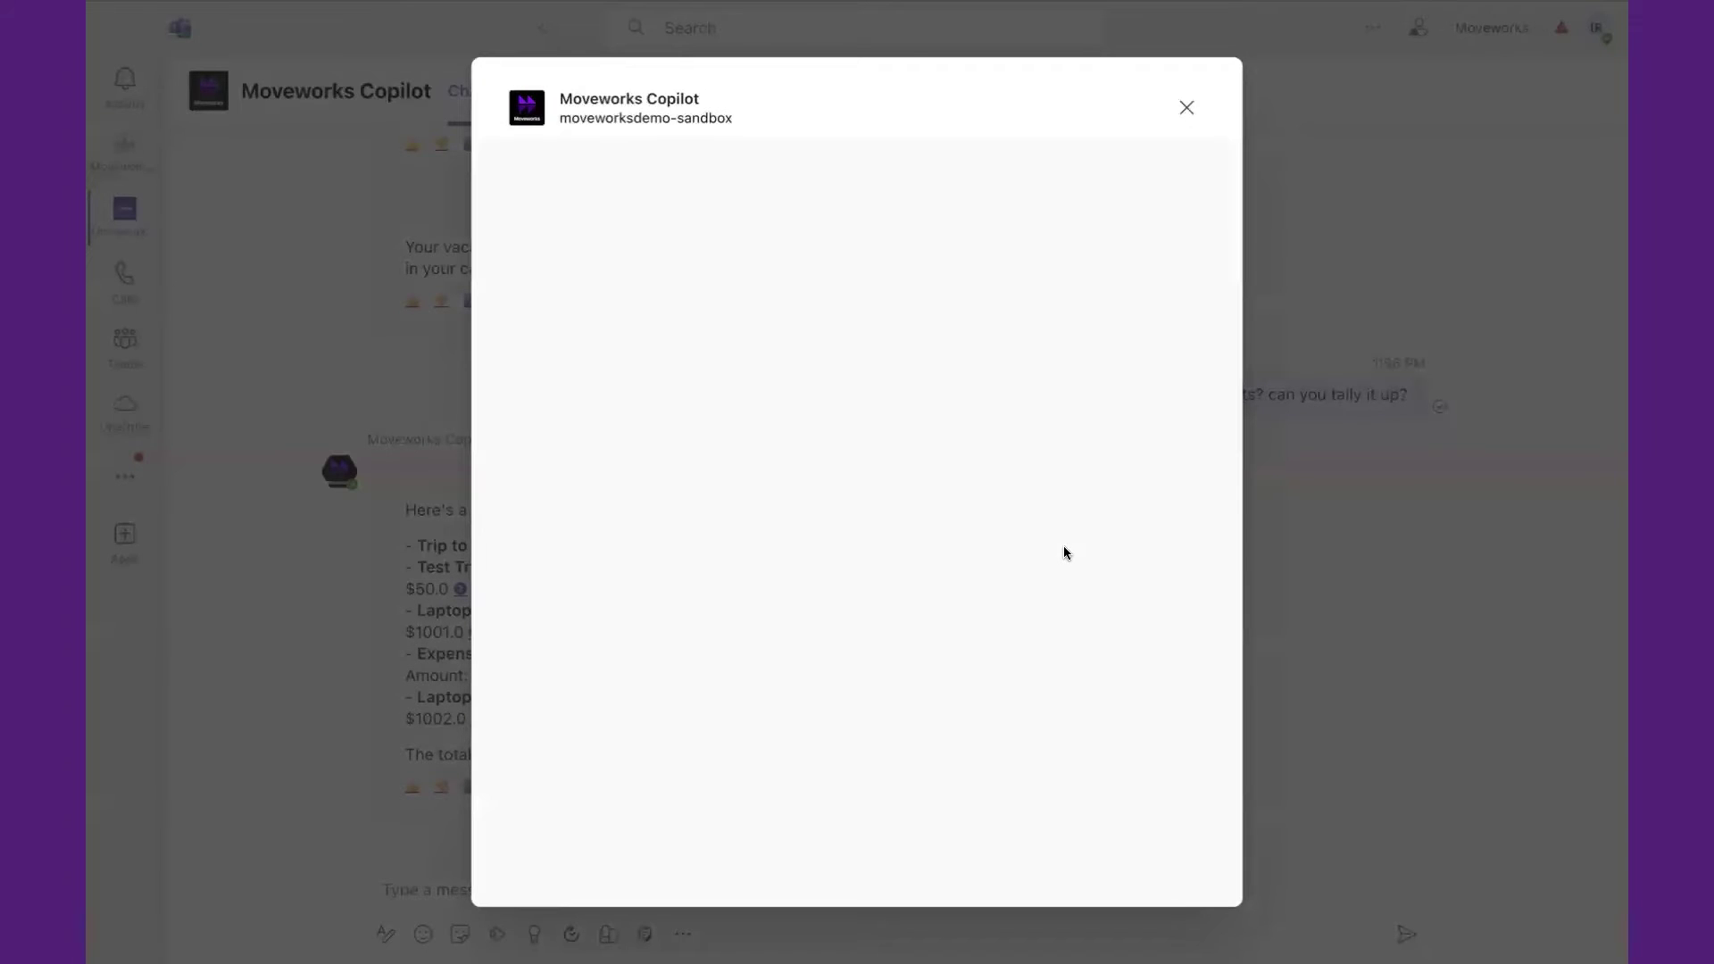
scroll(1063, 544, "down", 1)
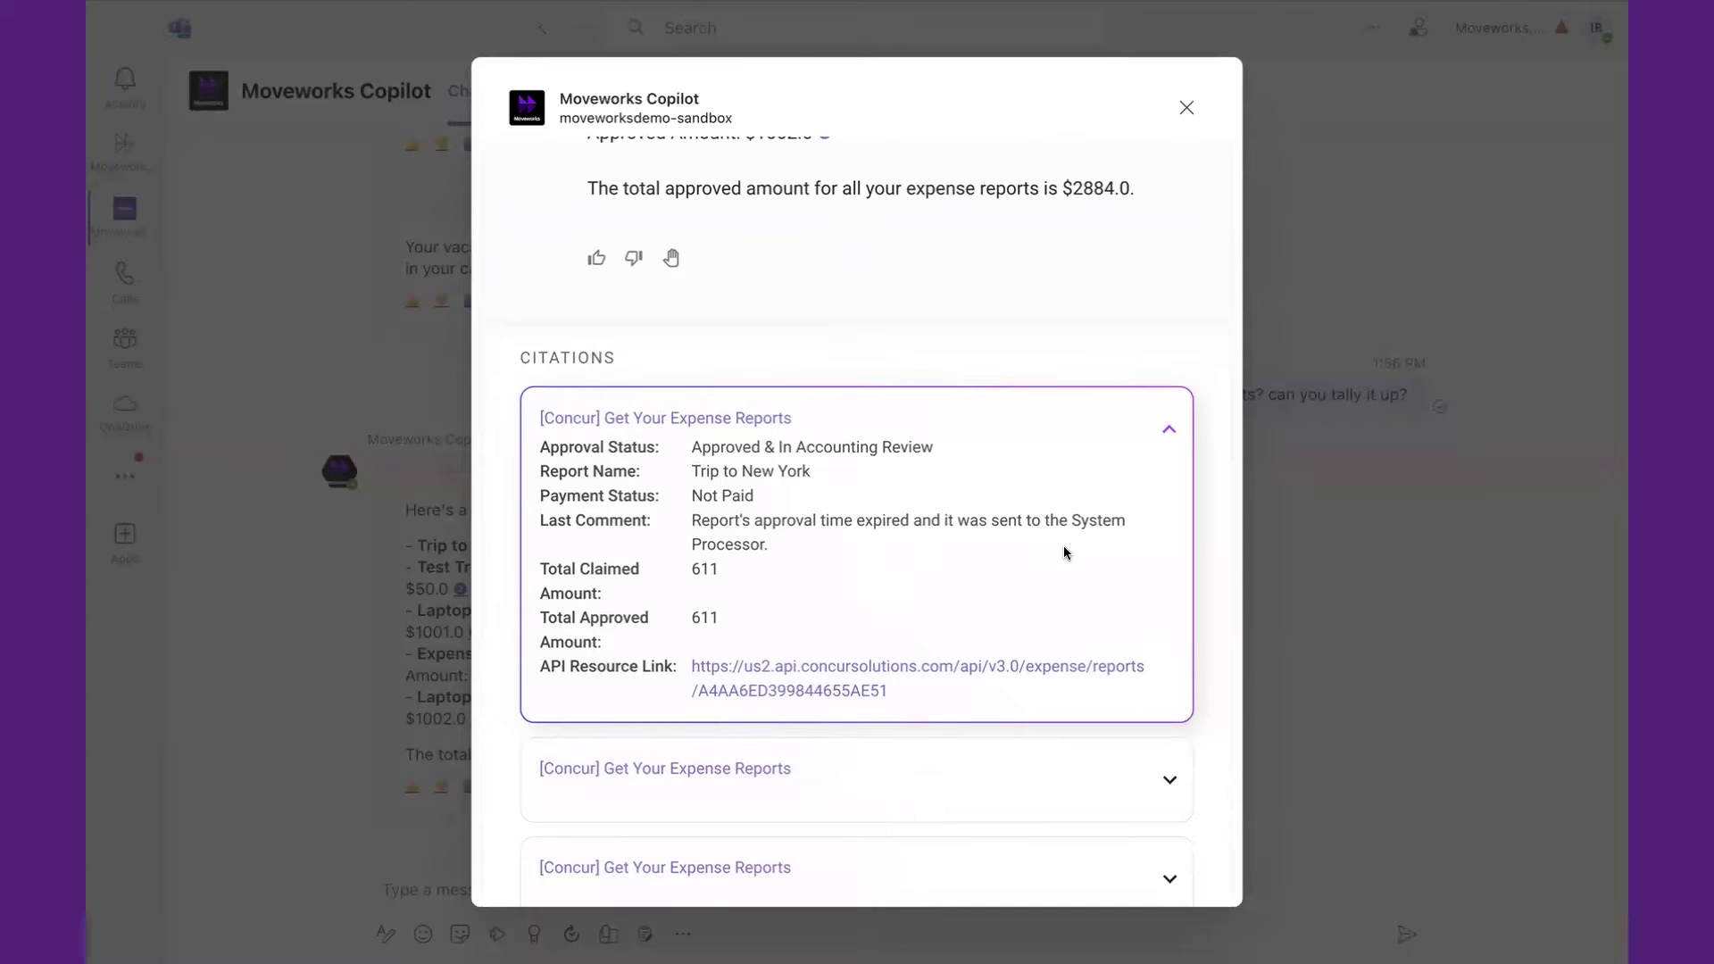
left_click_drag(693, 471, 801, 559)
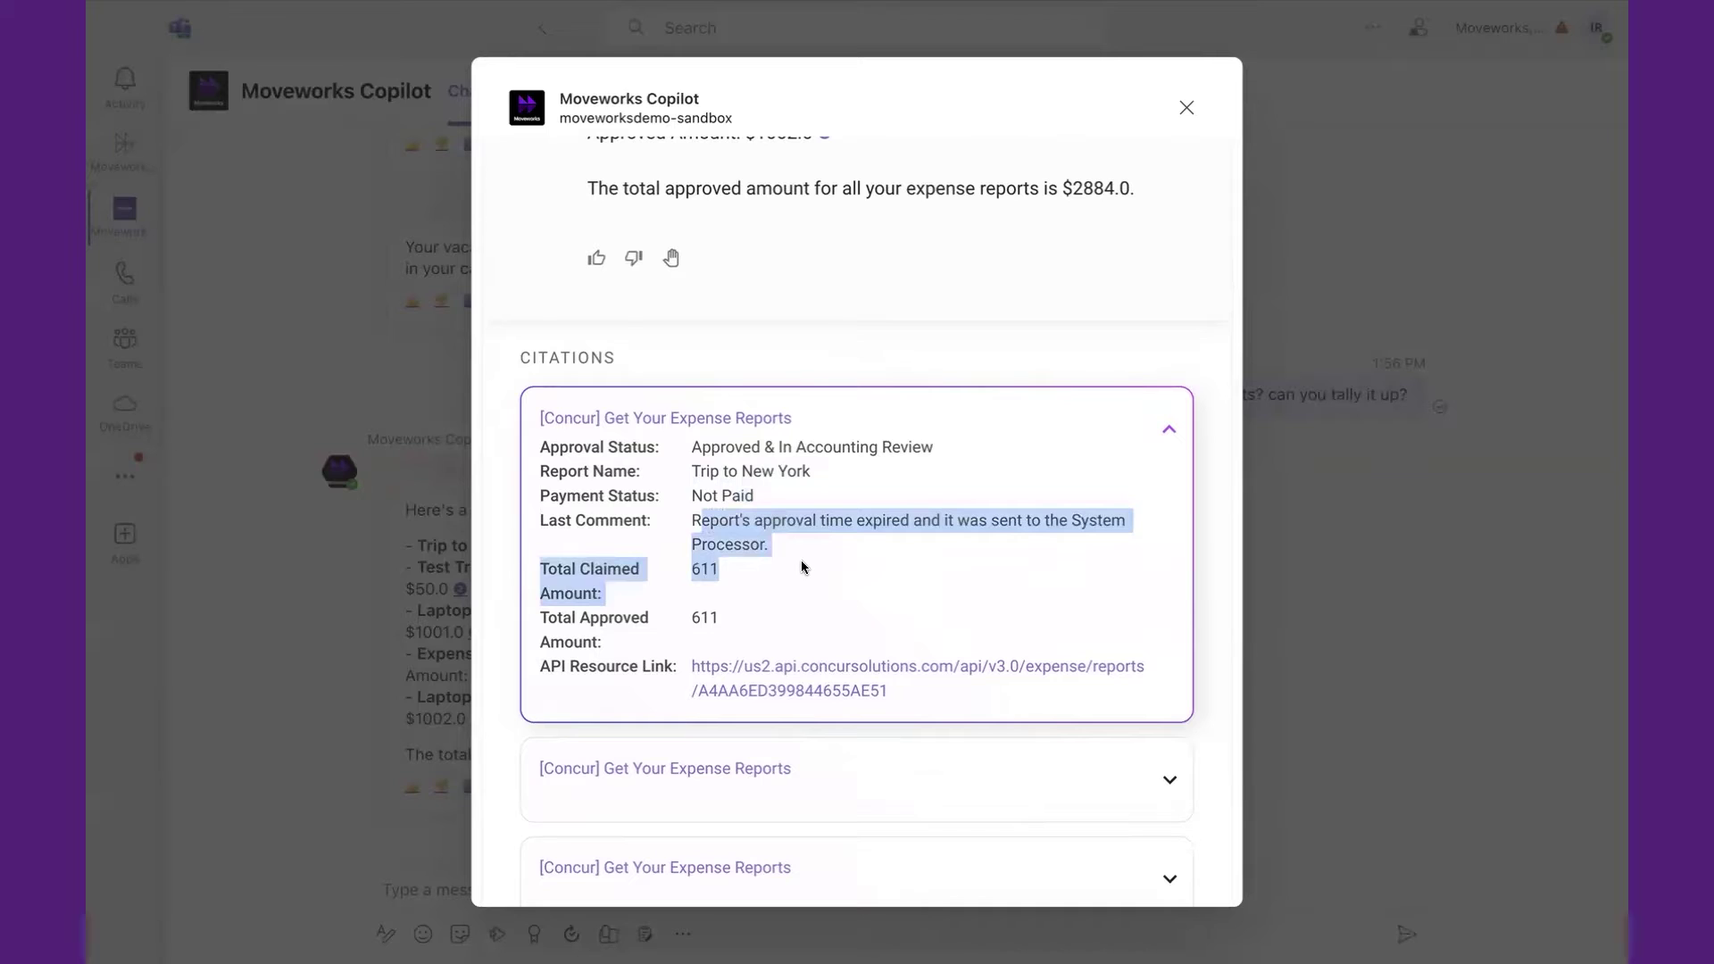
left_click_drag(1044, 682, 727, 638)
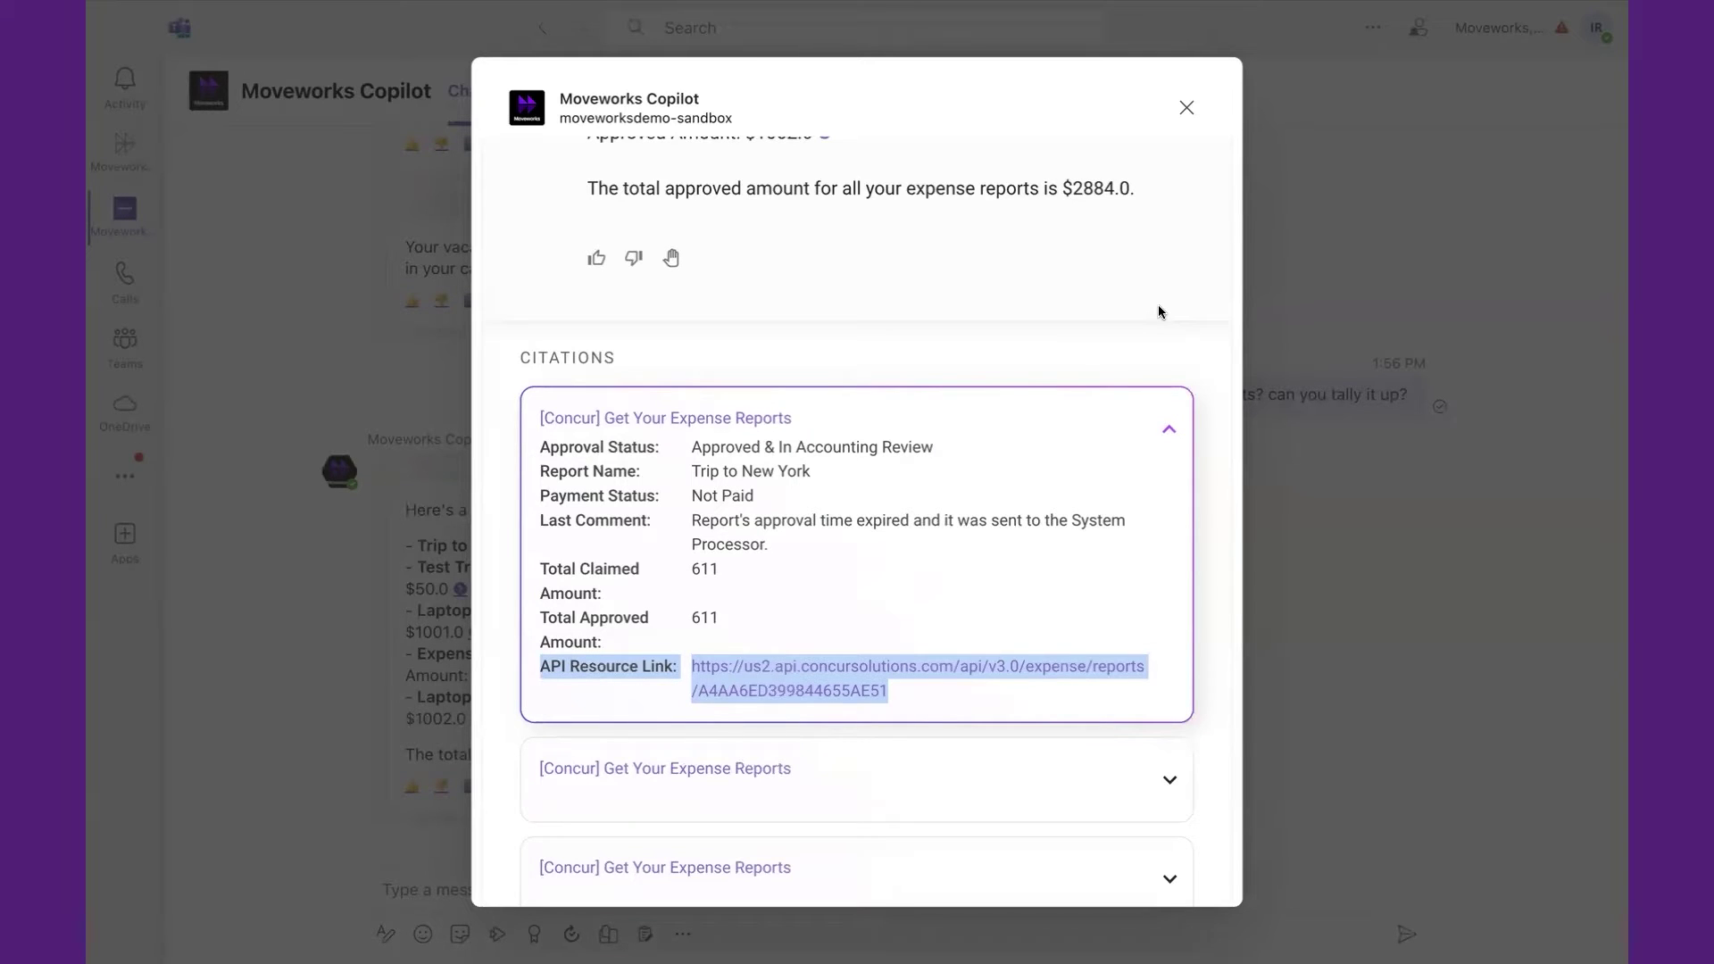
left_click(1190, 107)
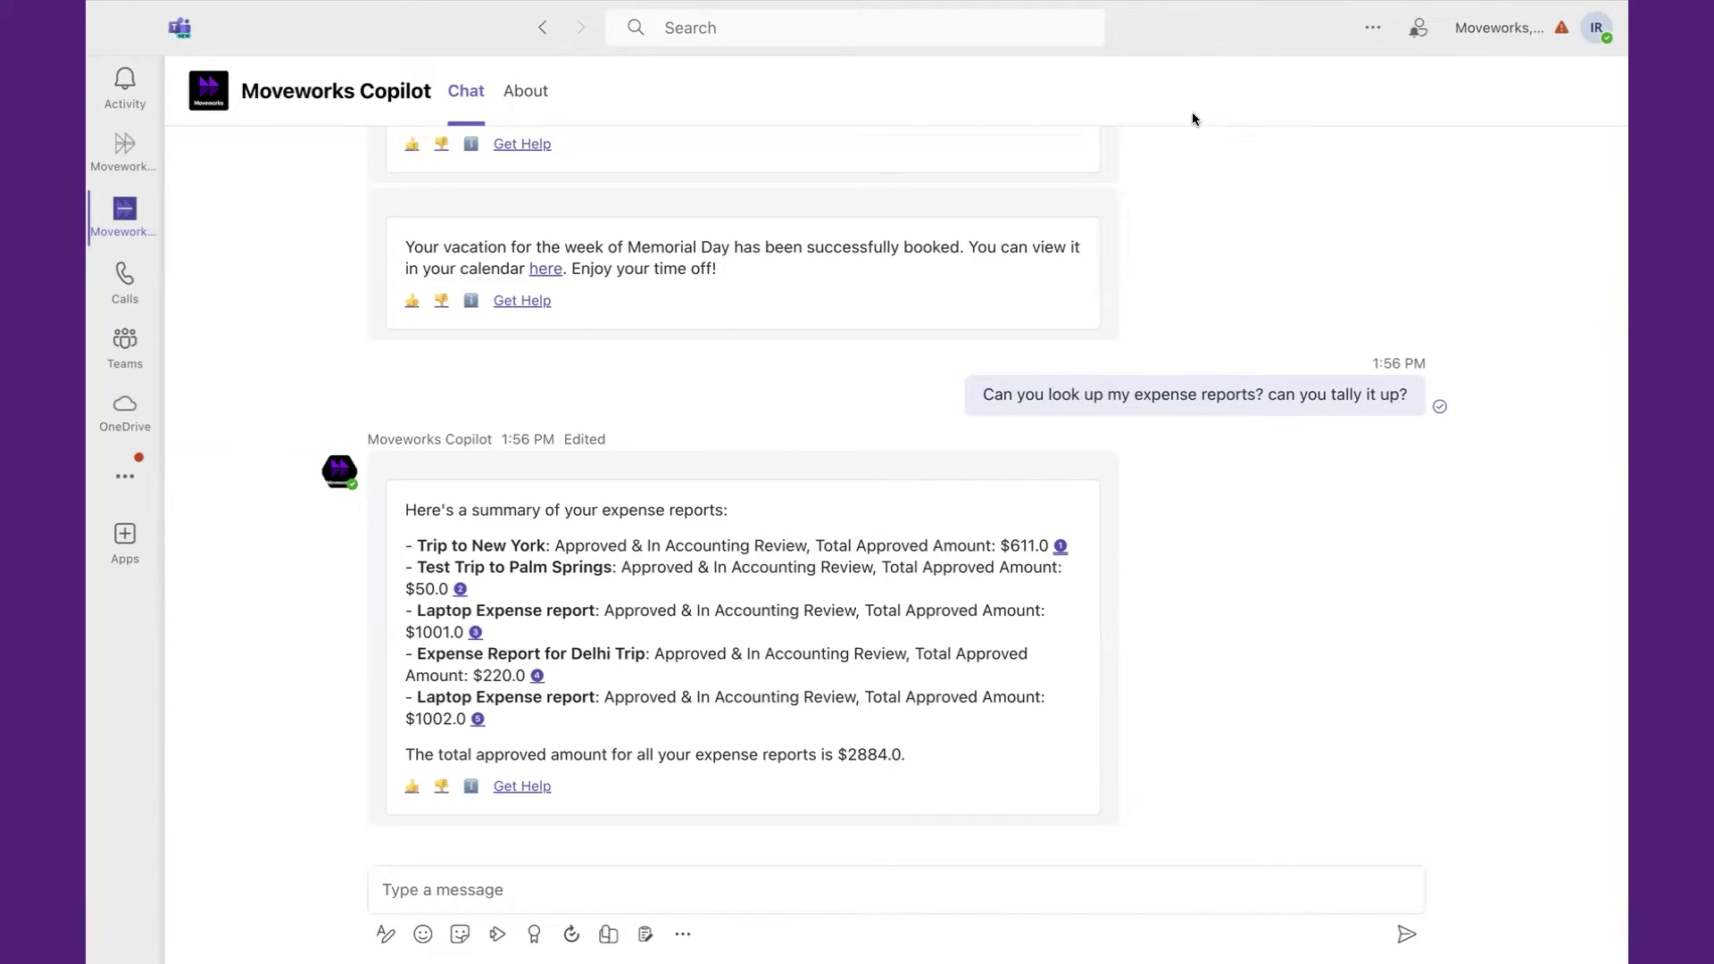
Request a VM server named moveworksprod running Windows and confirm the details.
left_click(803, 903)
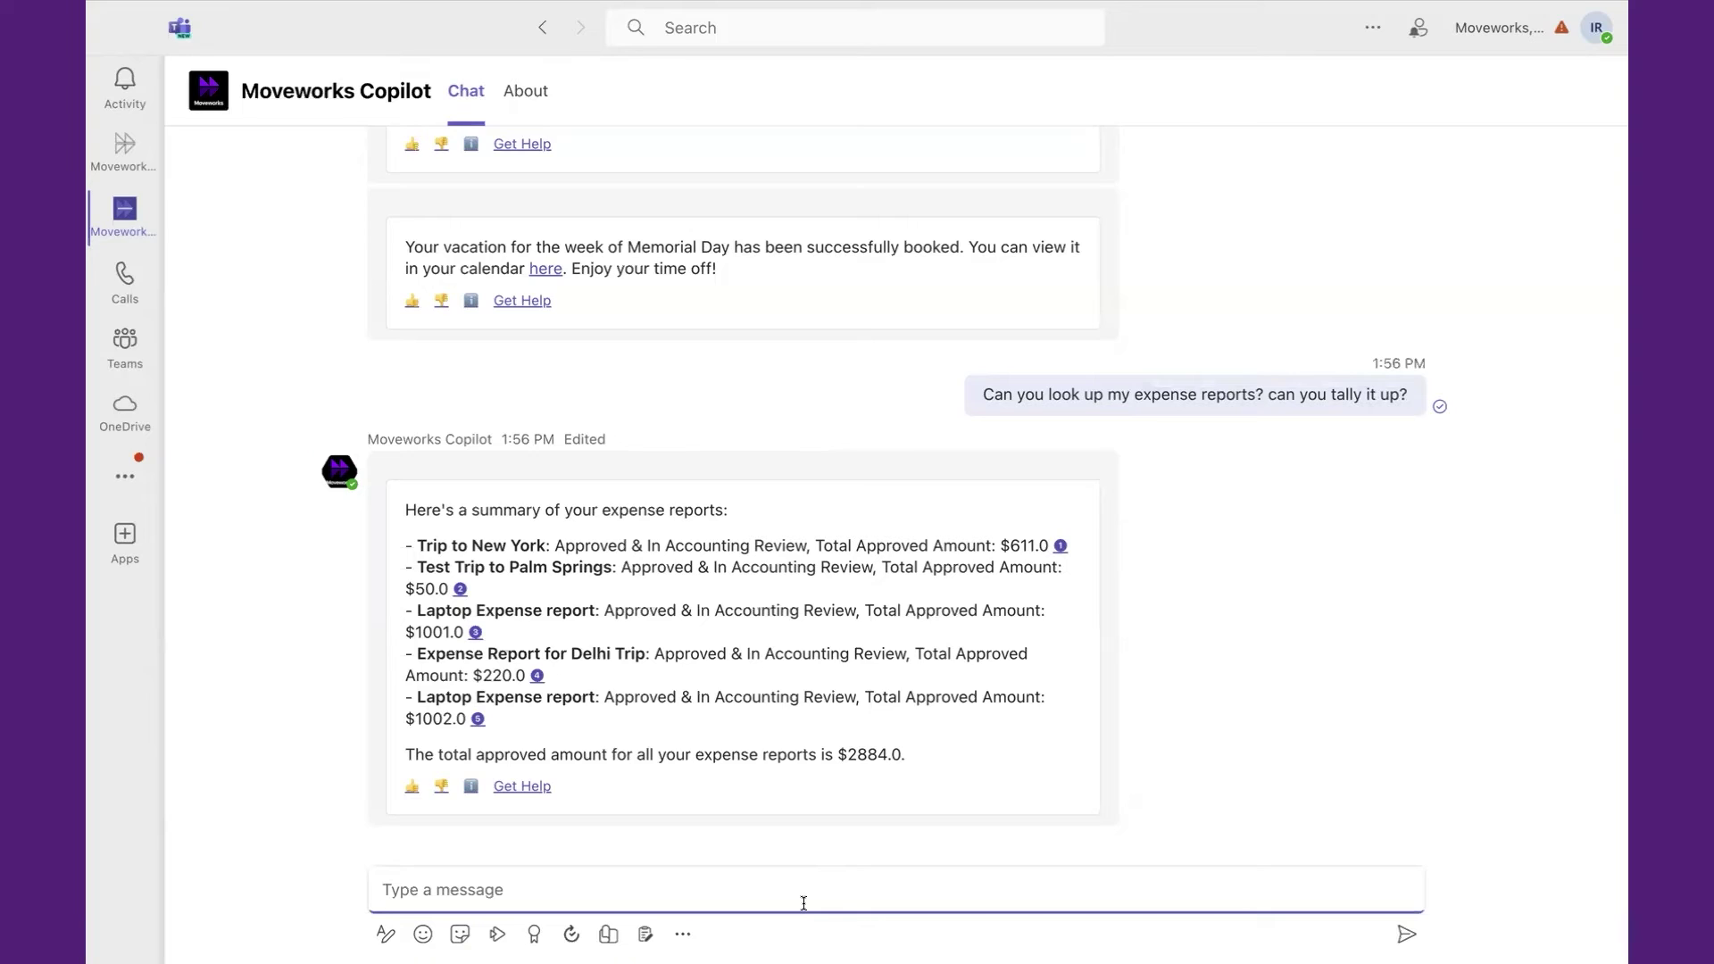
type("Can you help me provision a vm server")
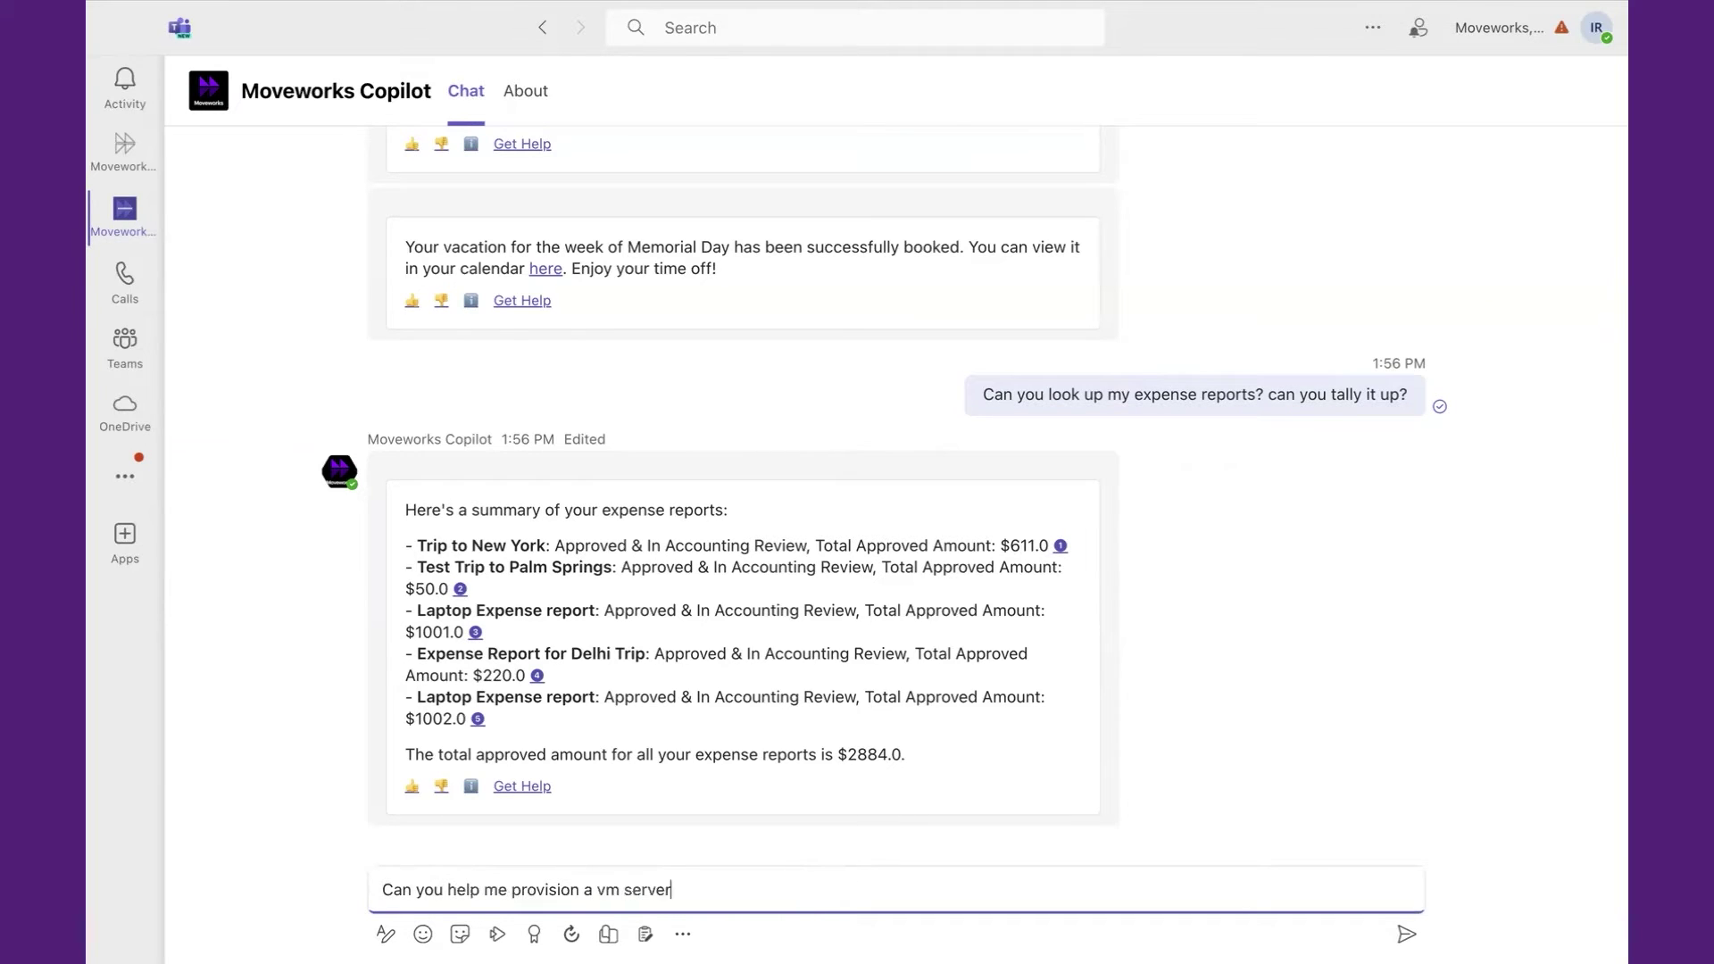
key("Return")
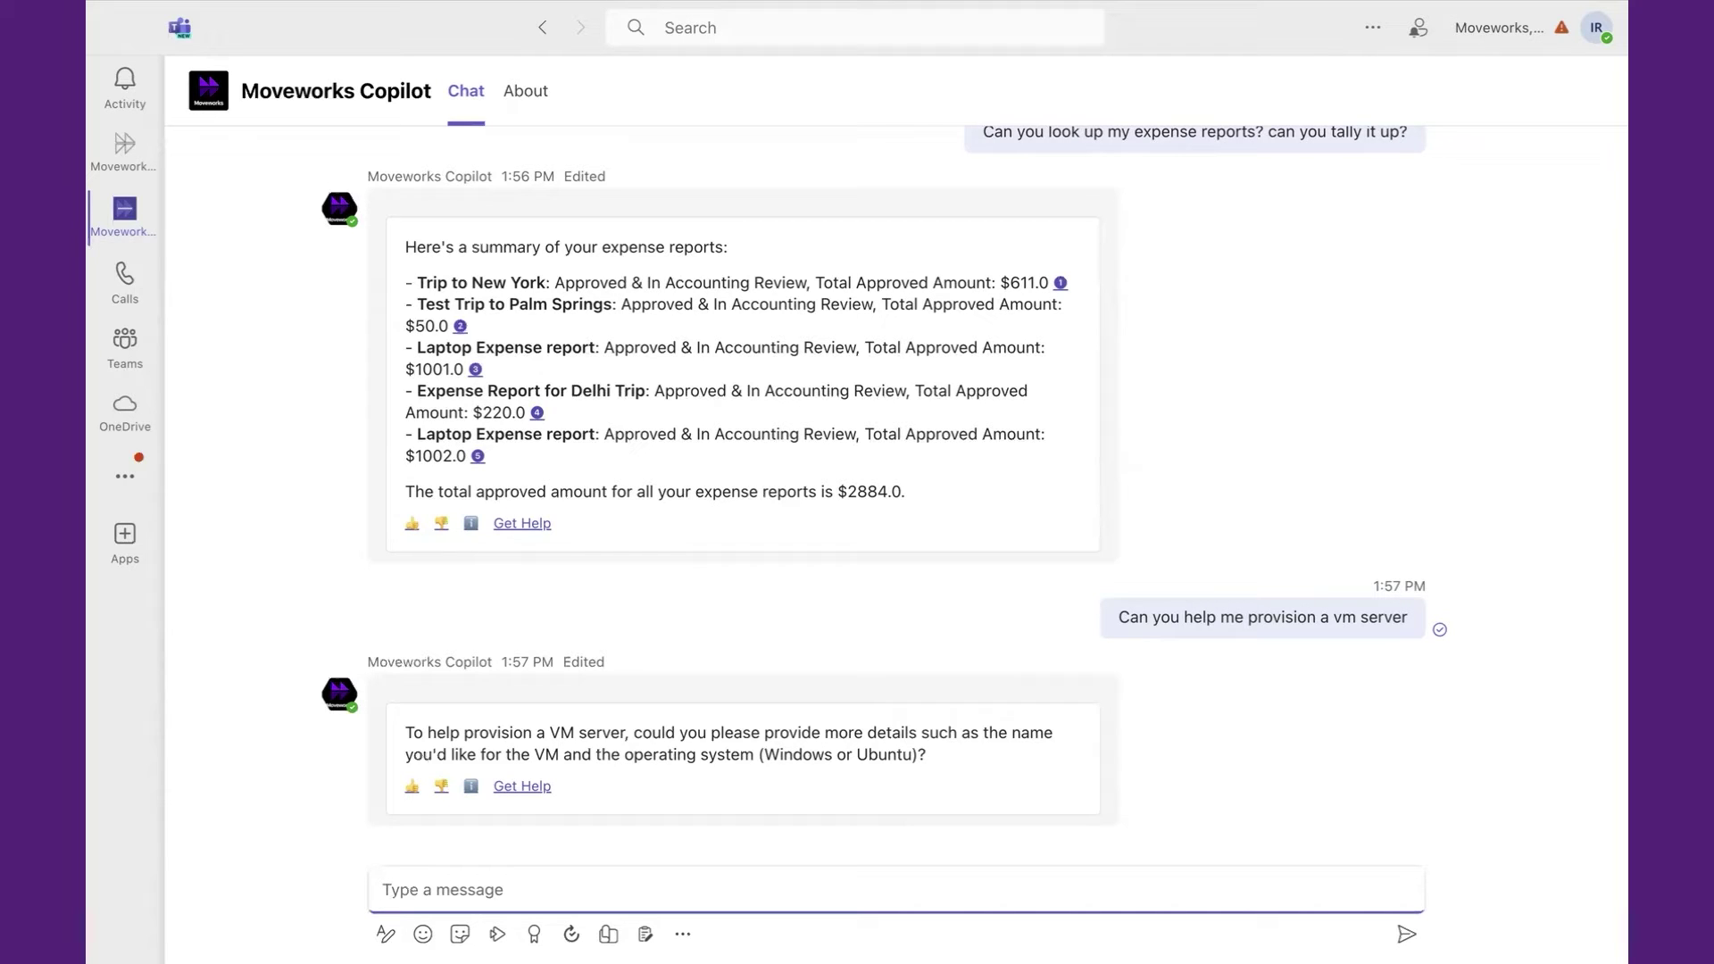
type("The project name is move")
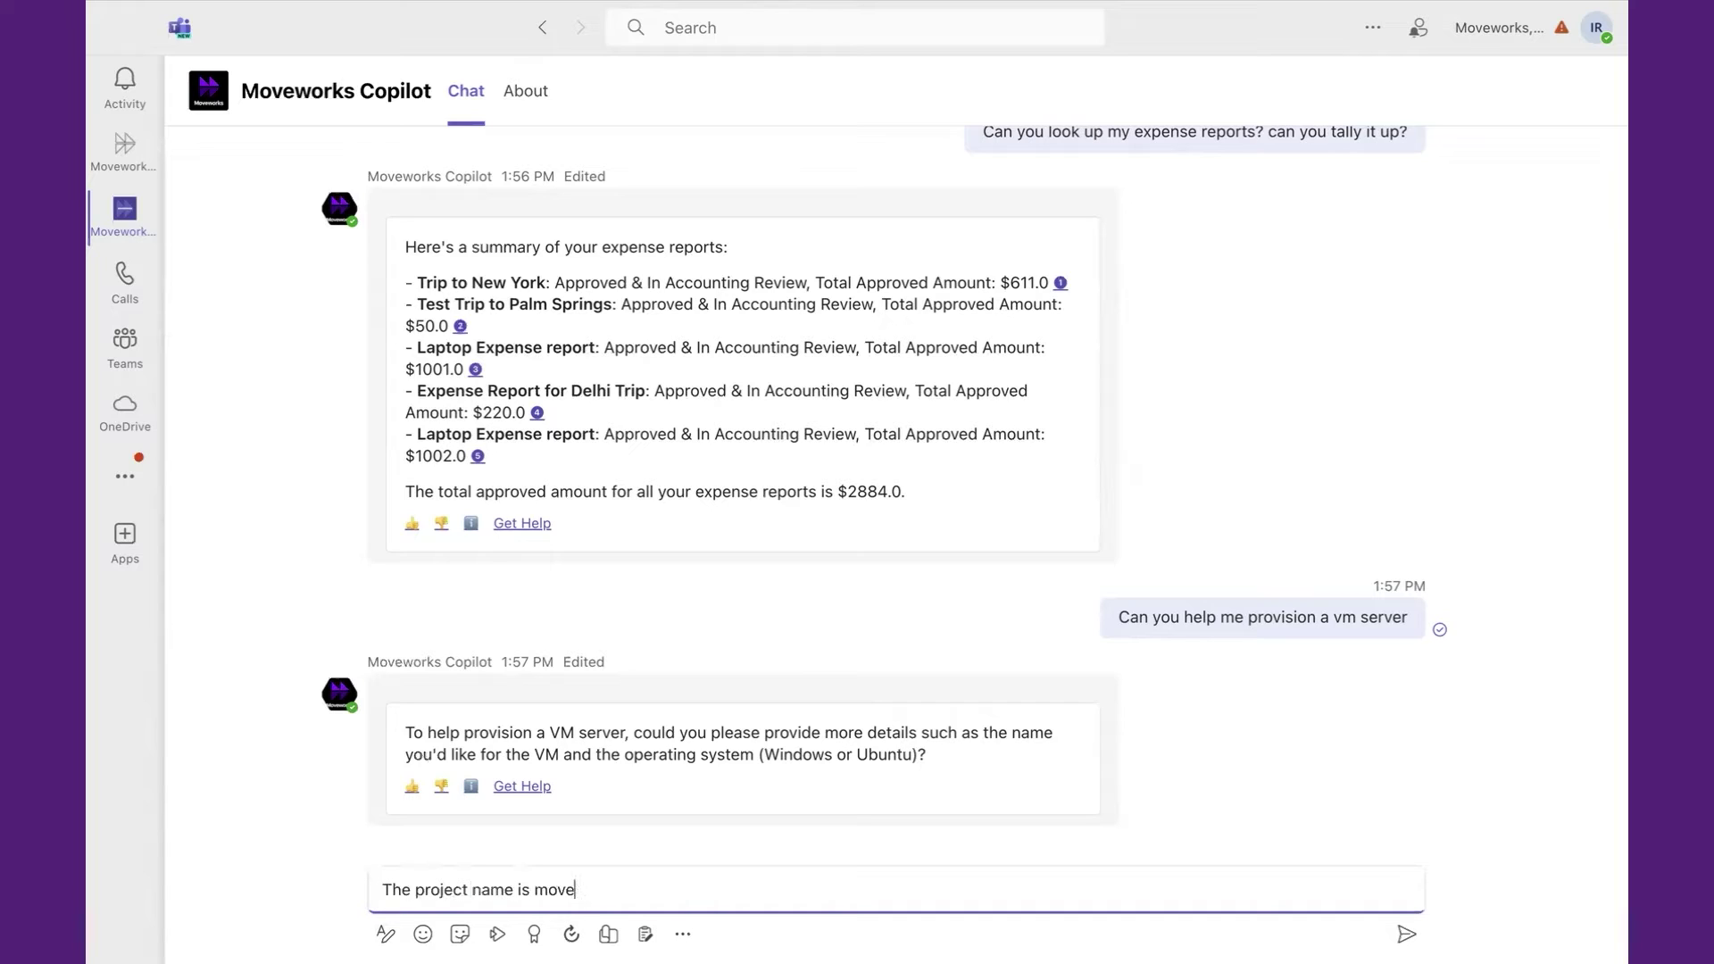
type("worksprod and the OS should be")
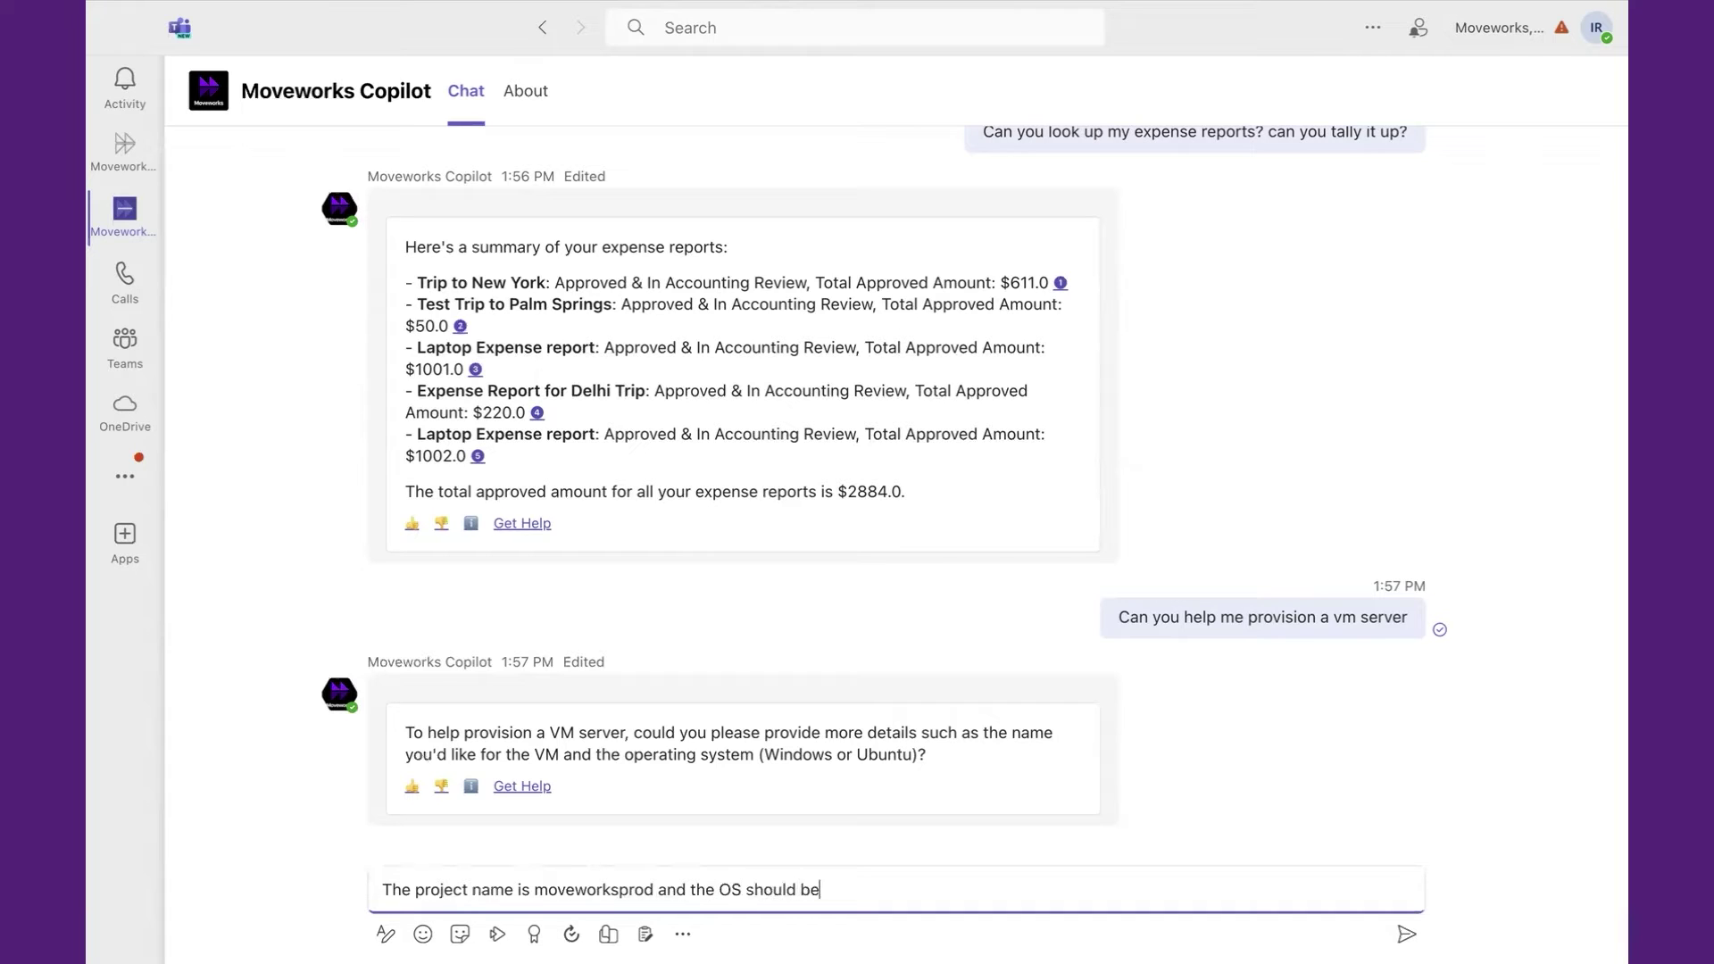
type(" windows")
key("Return")
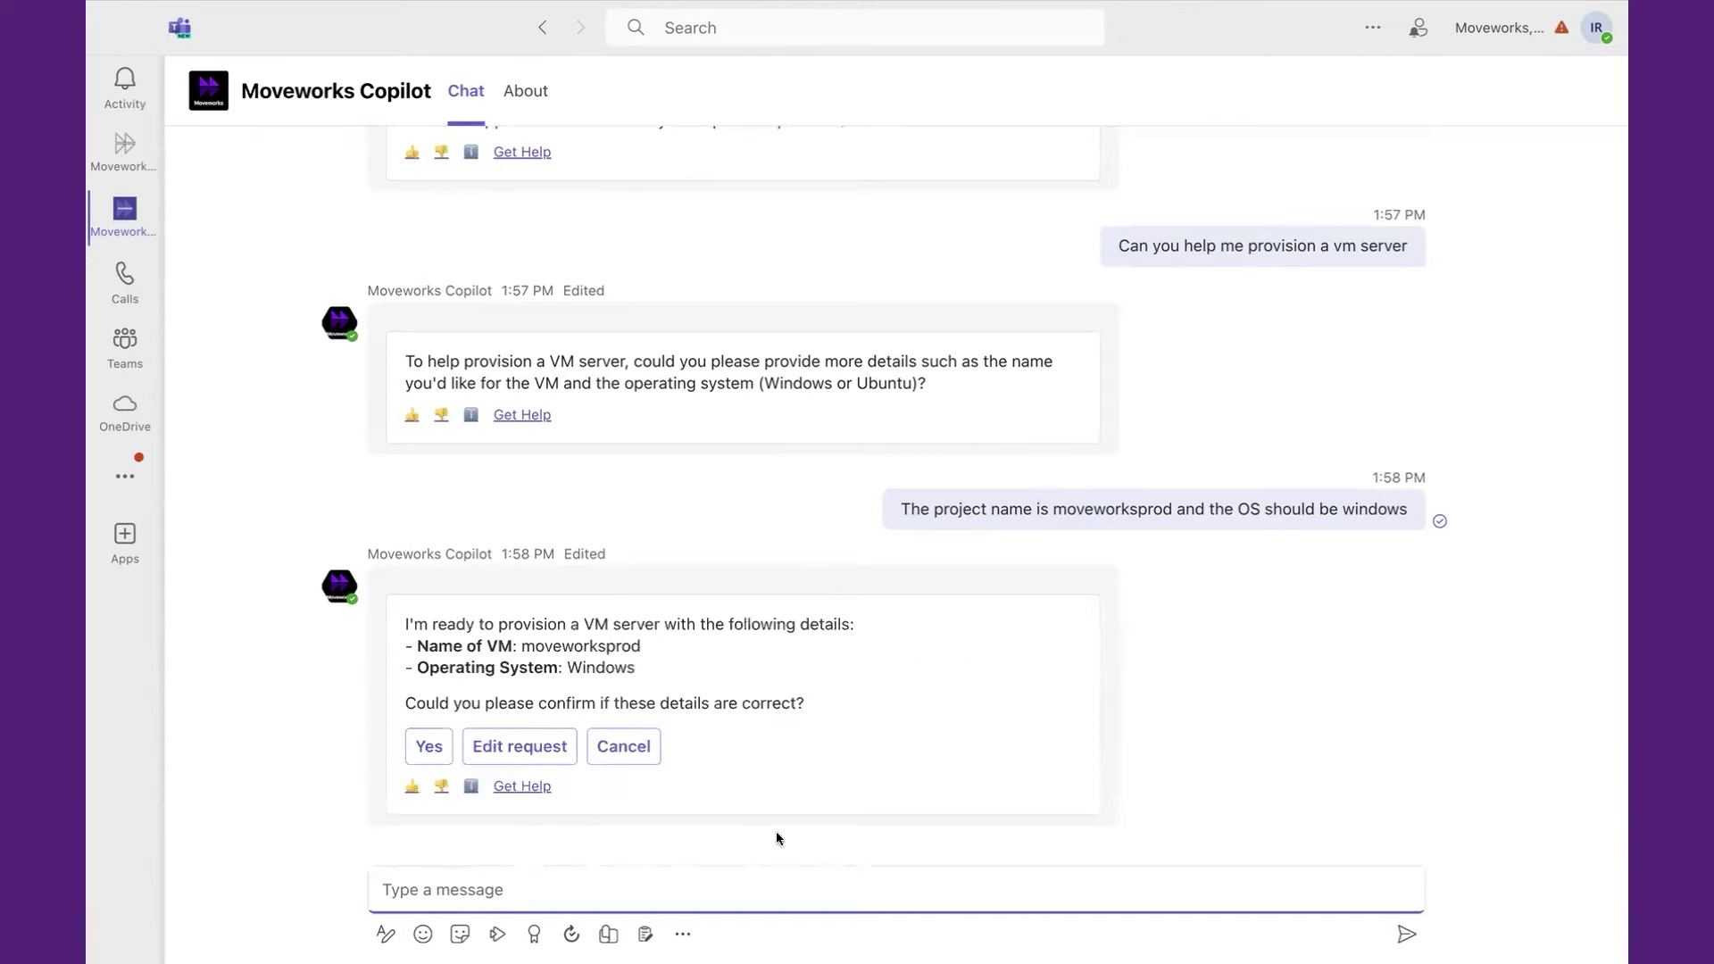
left_click(429, 748)
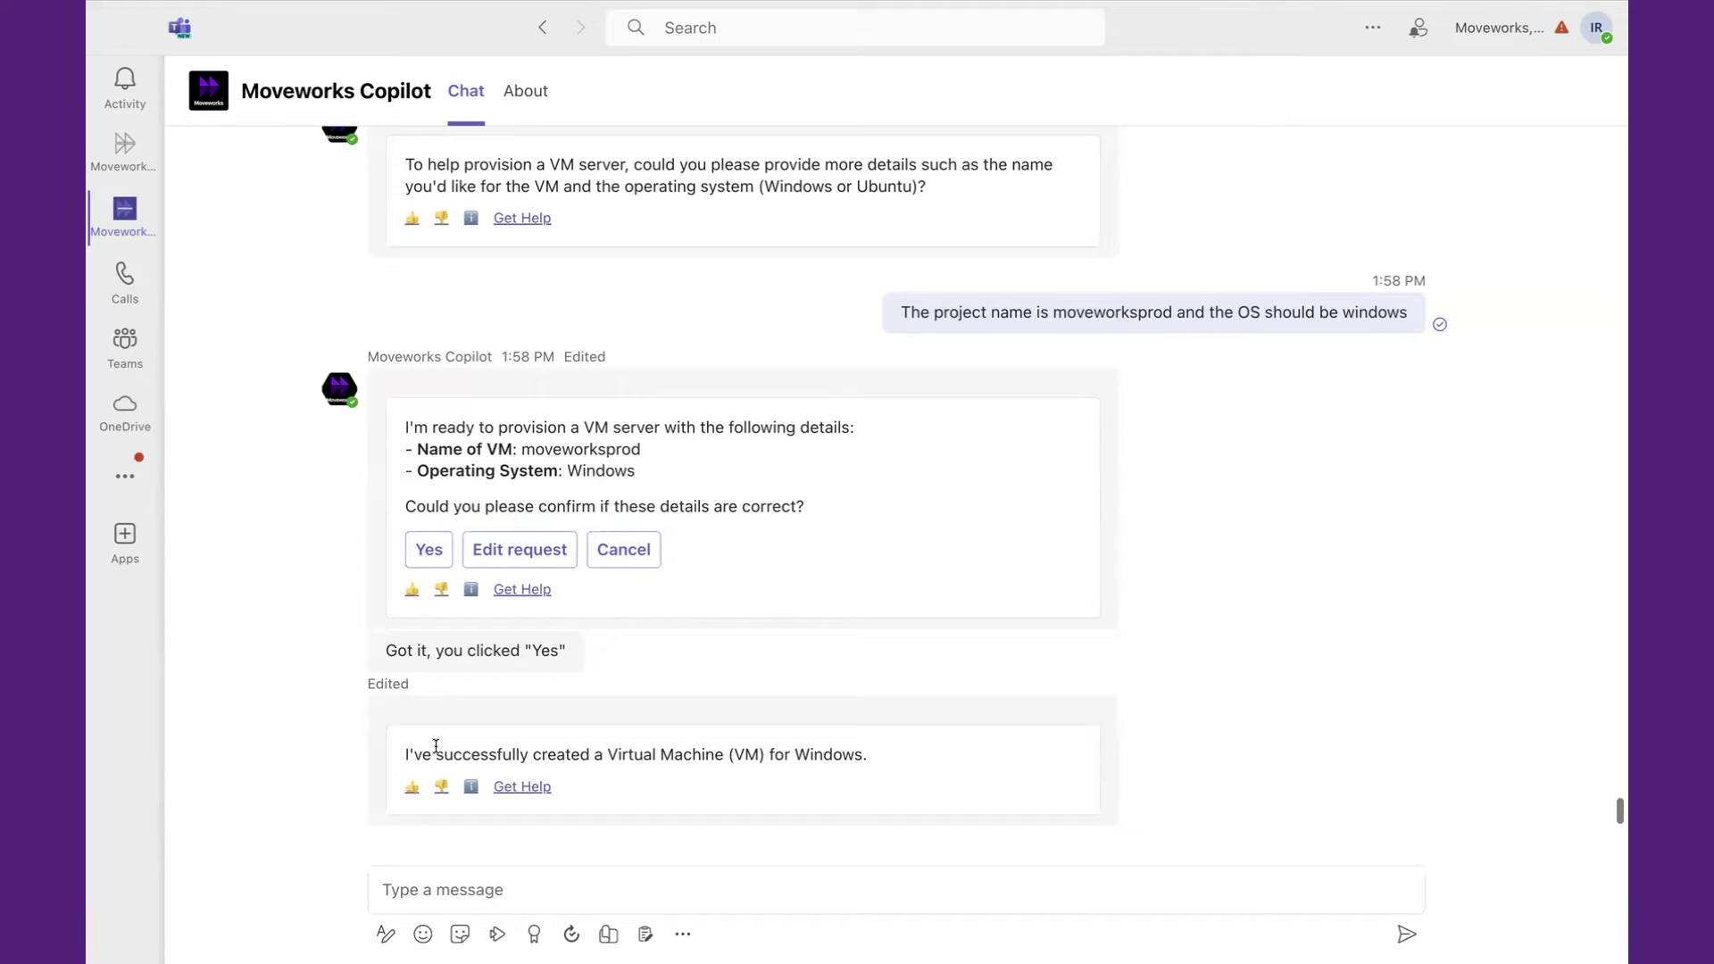
left_click(440, 883)
Ask Copilot about open POs, then request adding a line item to the found PO.
type("Do ")
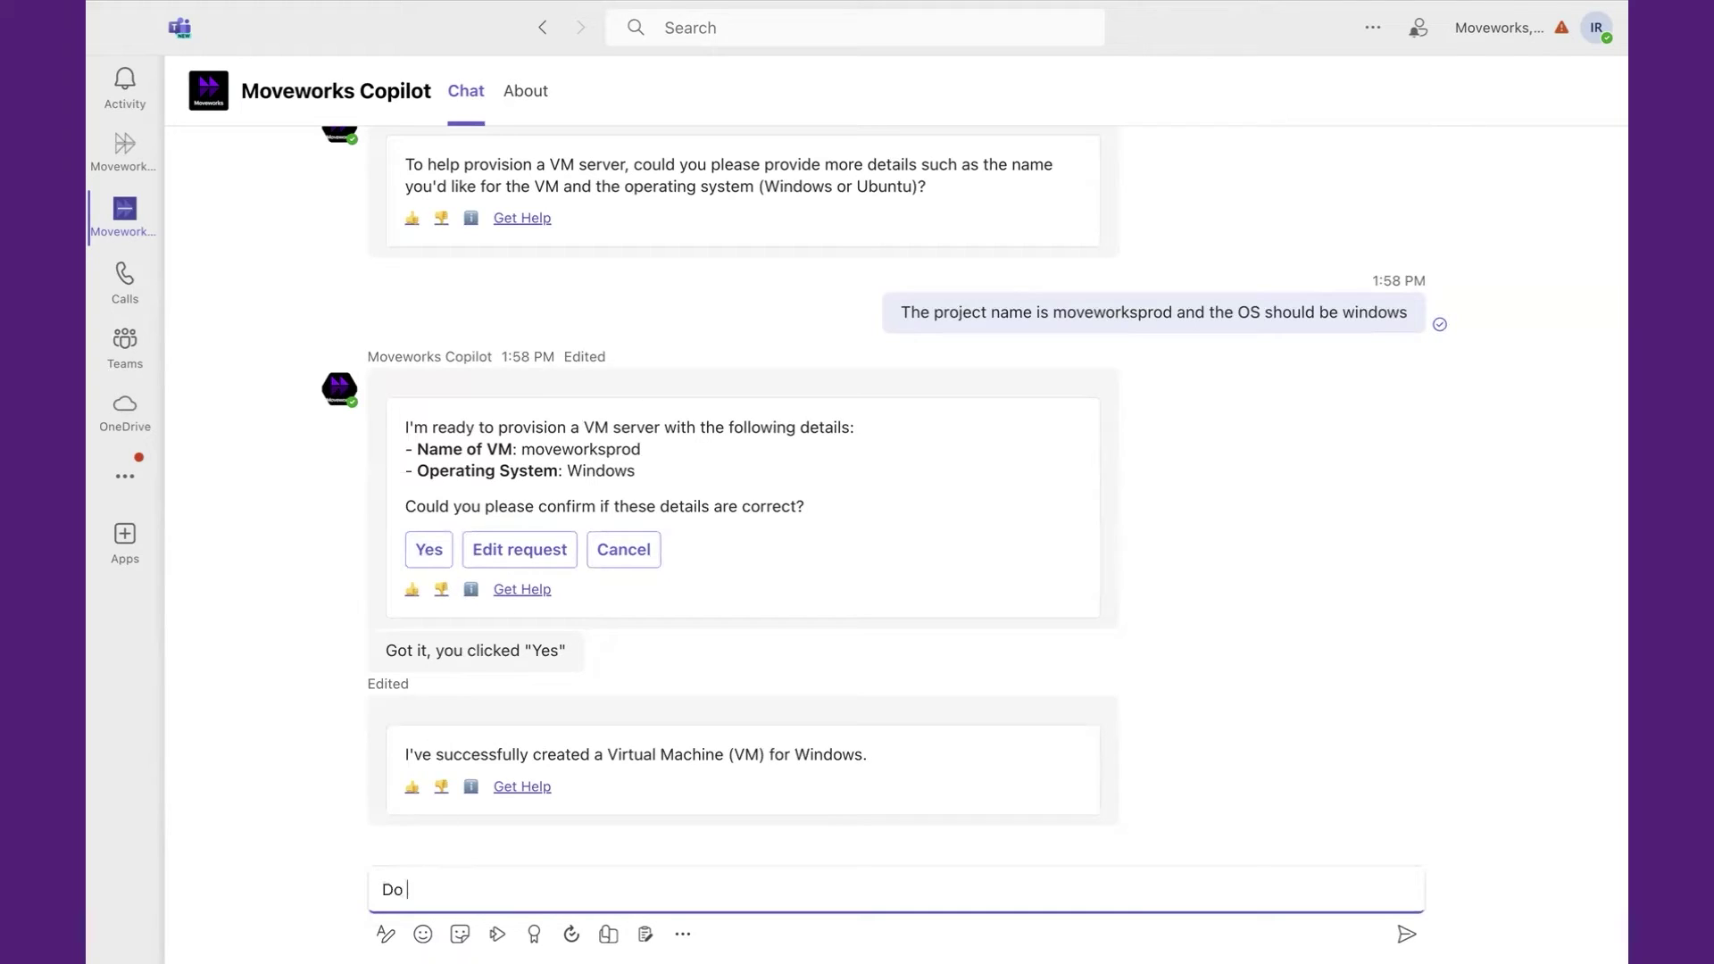
type("I have any POs?")
key("Return")
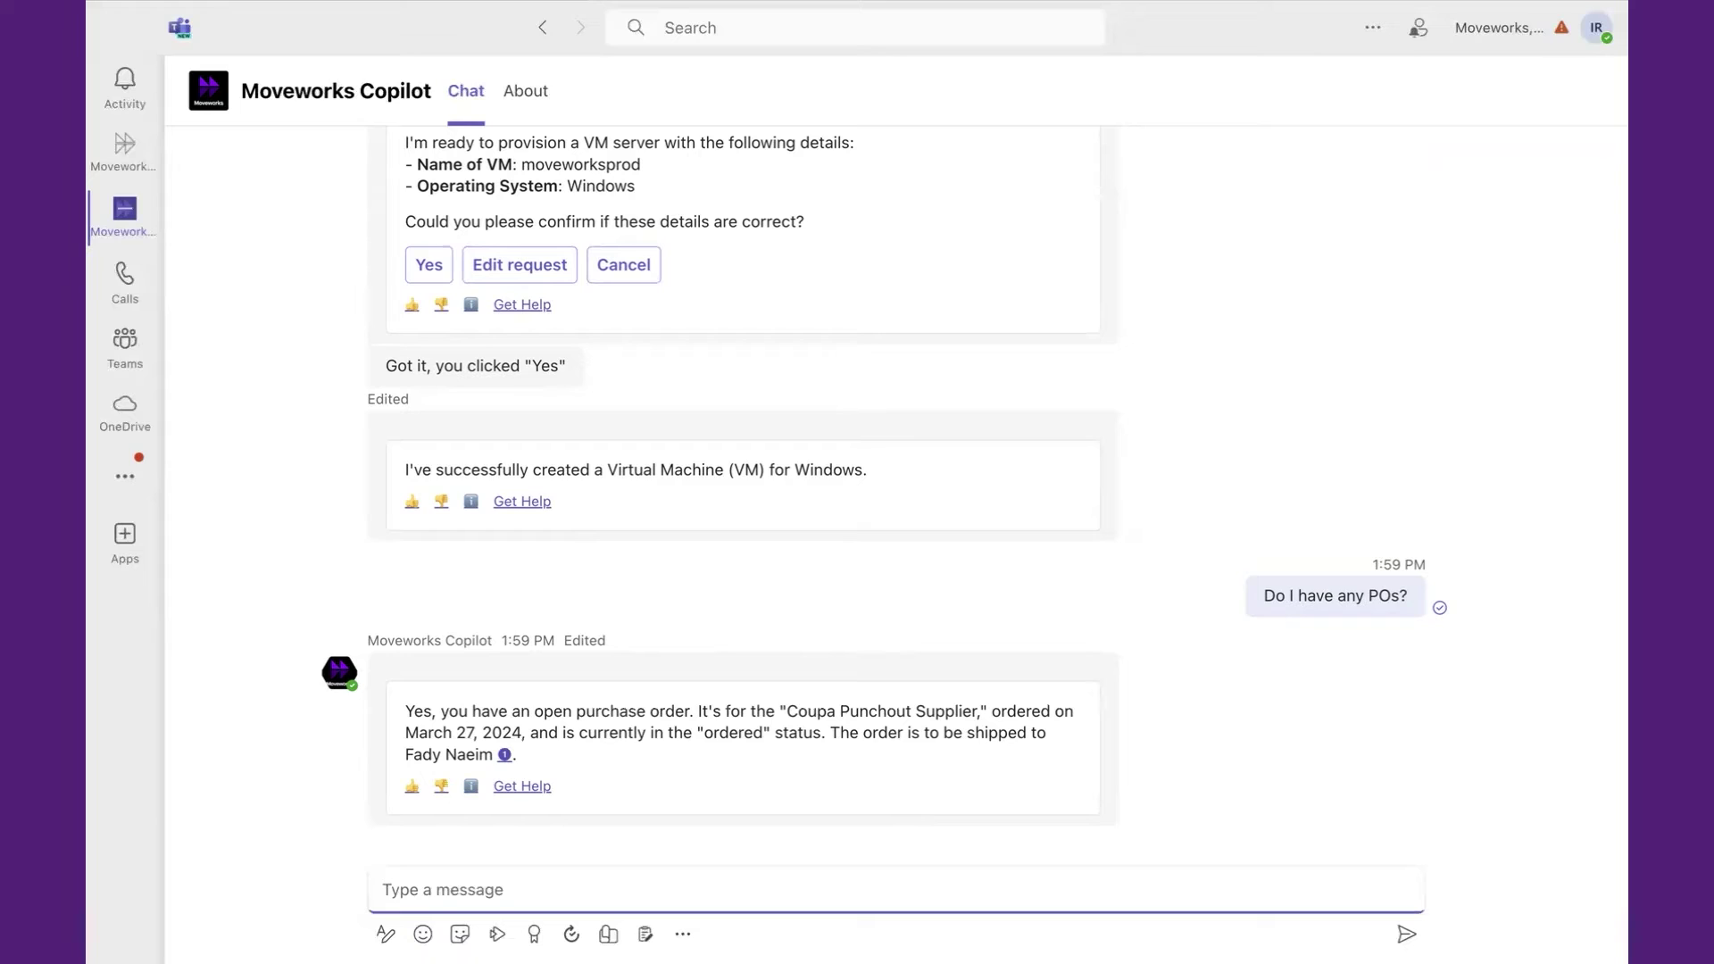
type("can you add a line item to the above ")
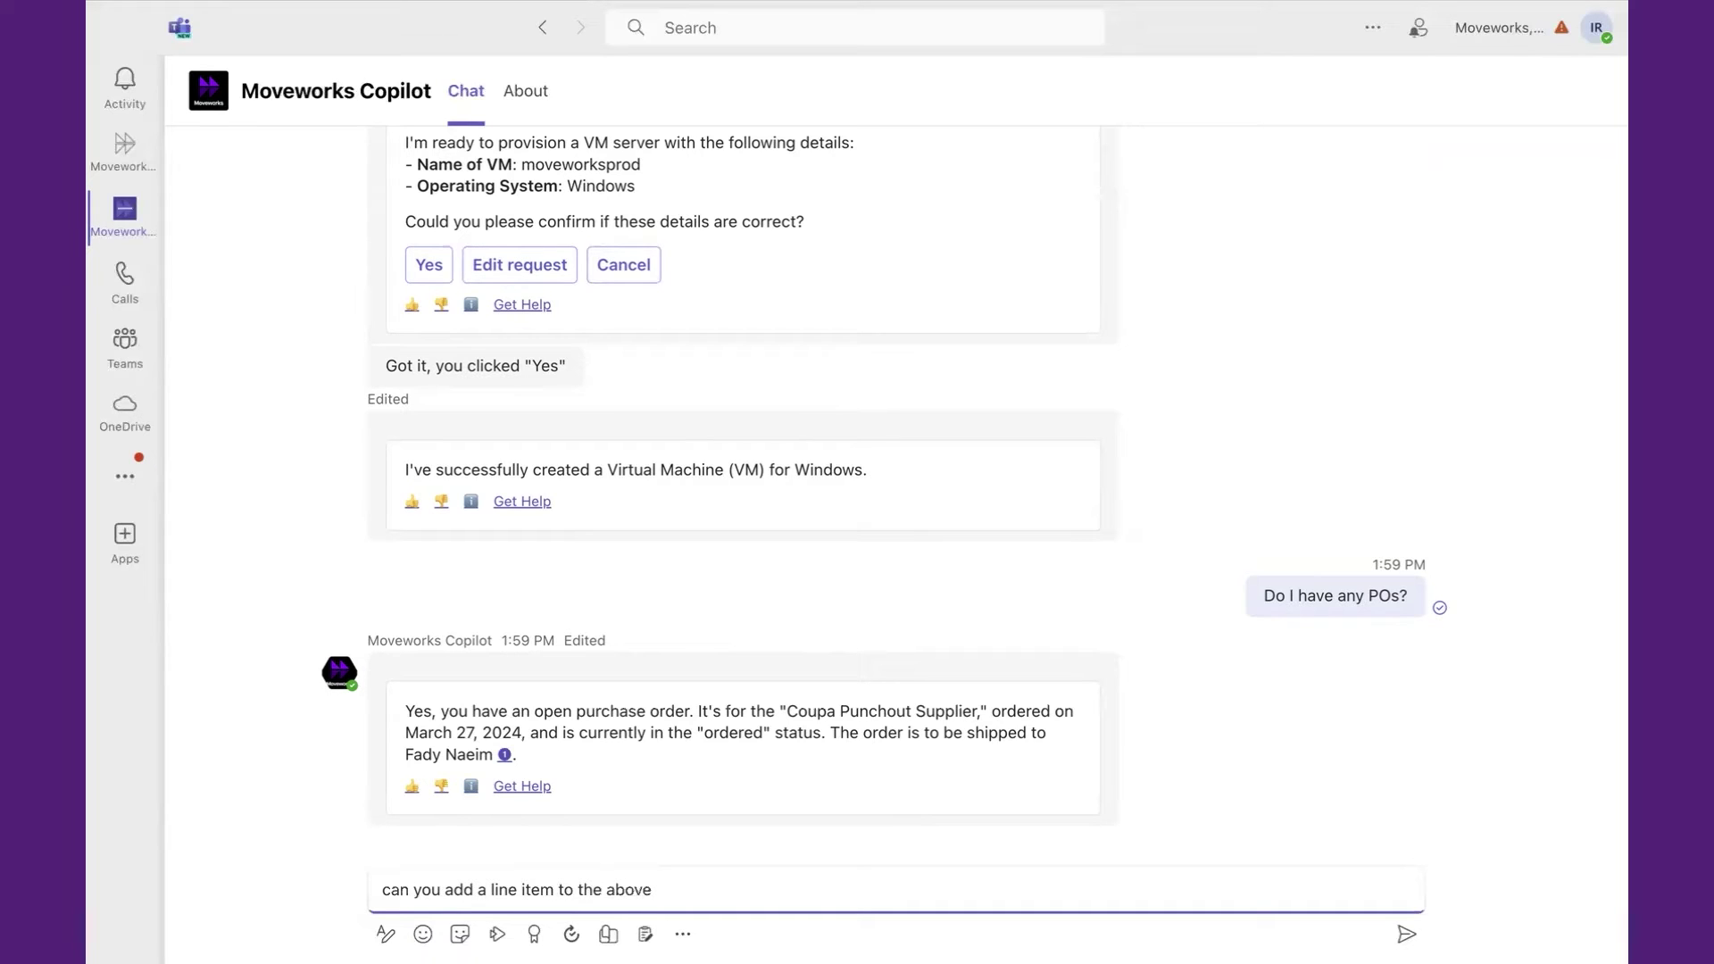
type("PO id")
key("Return")
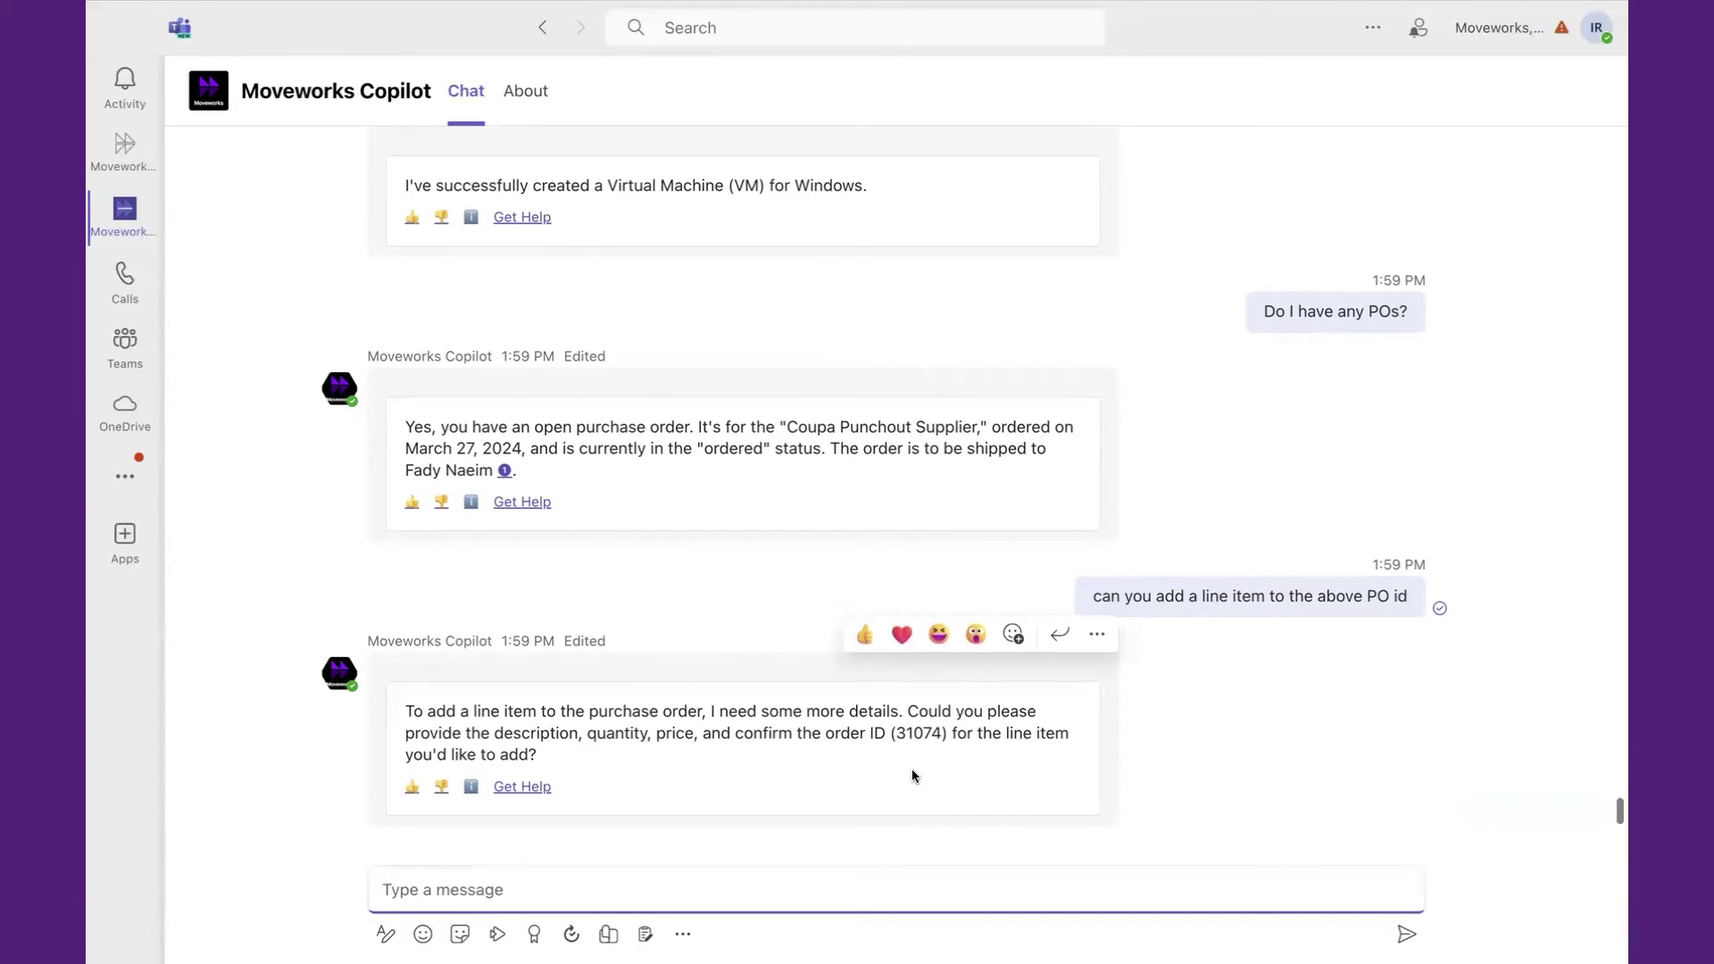
Note the order ID and begin entering the line item for 30 Windows Surface units.
left_click_drag(883, 711, 805, 730)
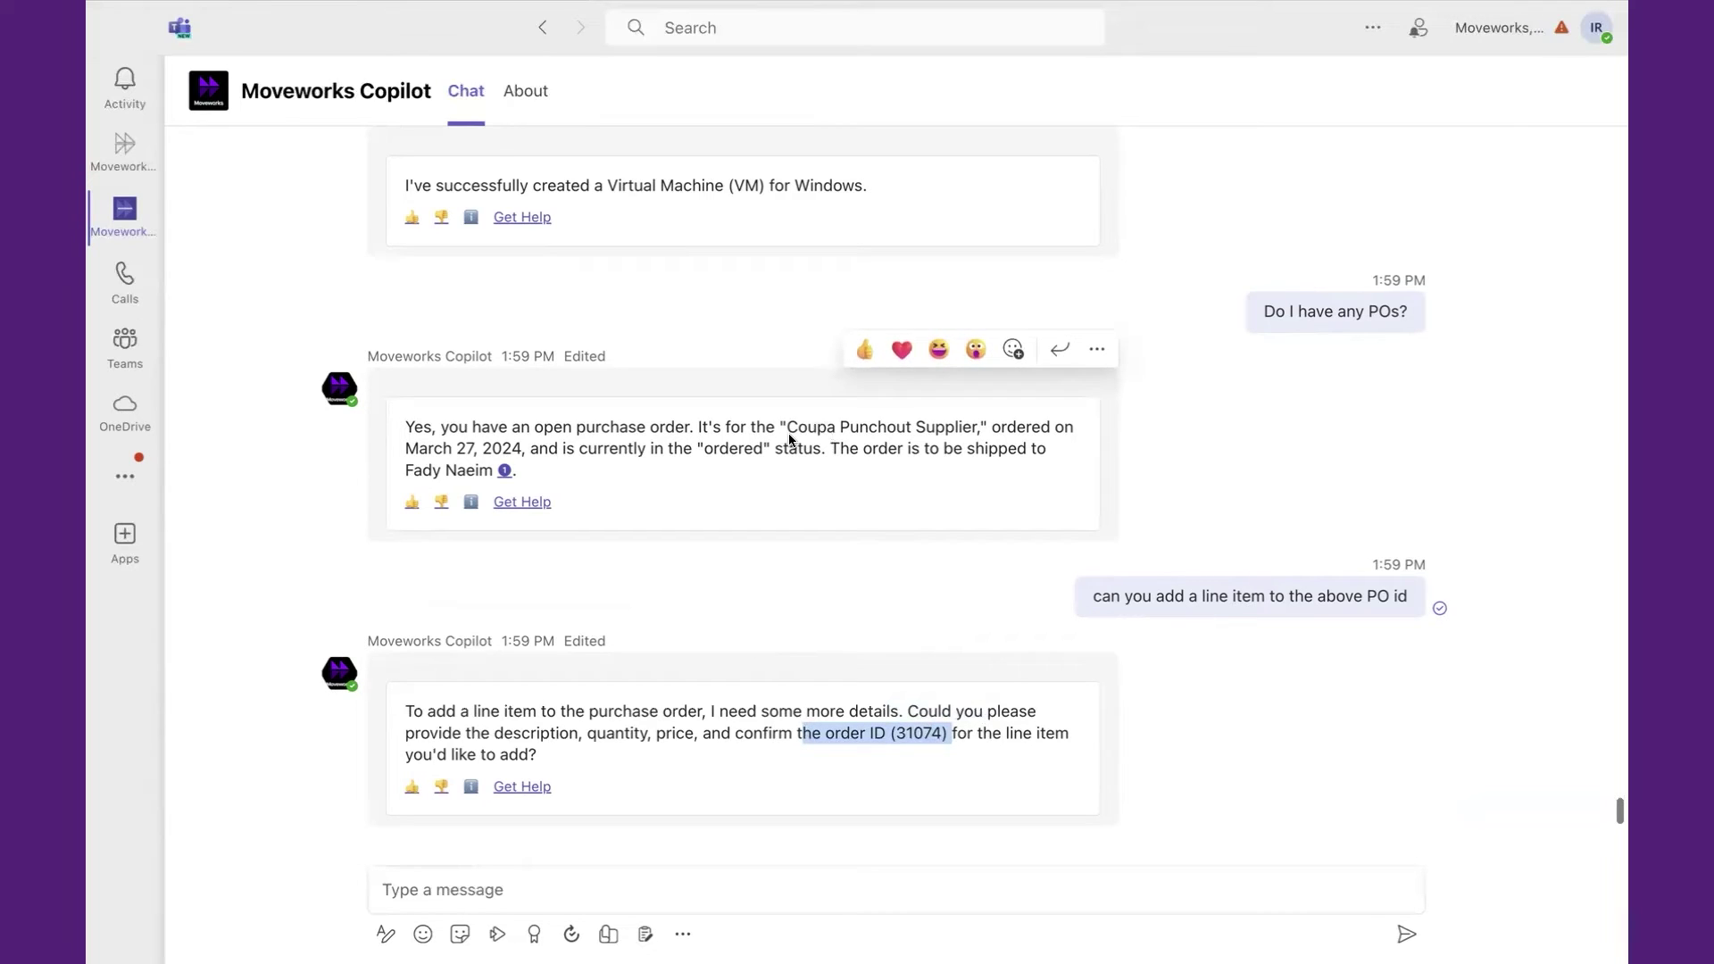
left_click(559, 892)
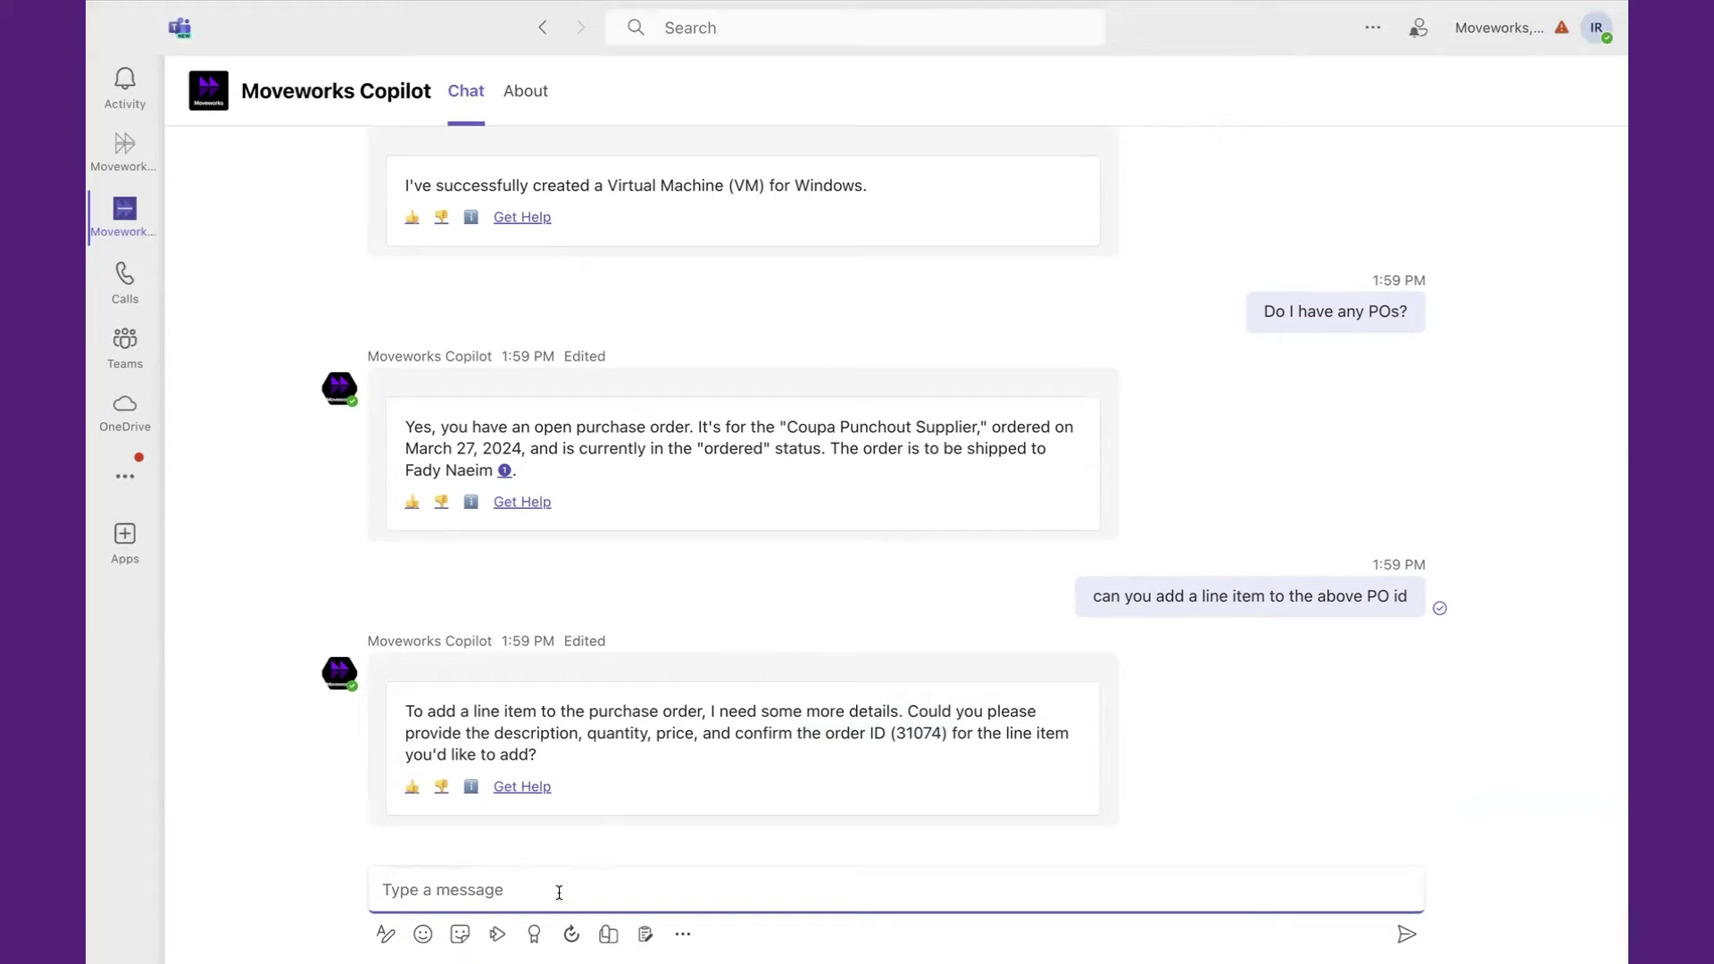
type("I would like to add 30 windows sr")
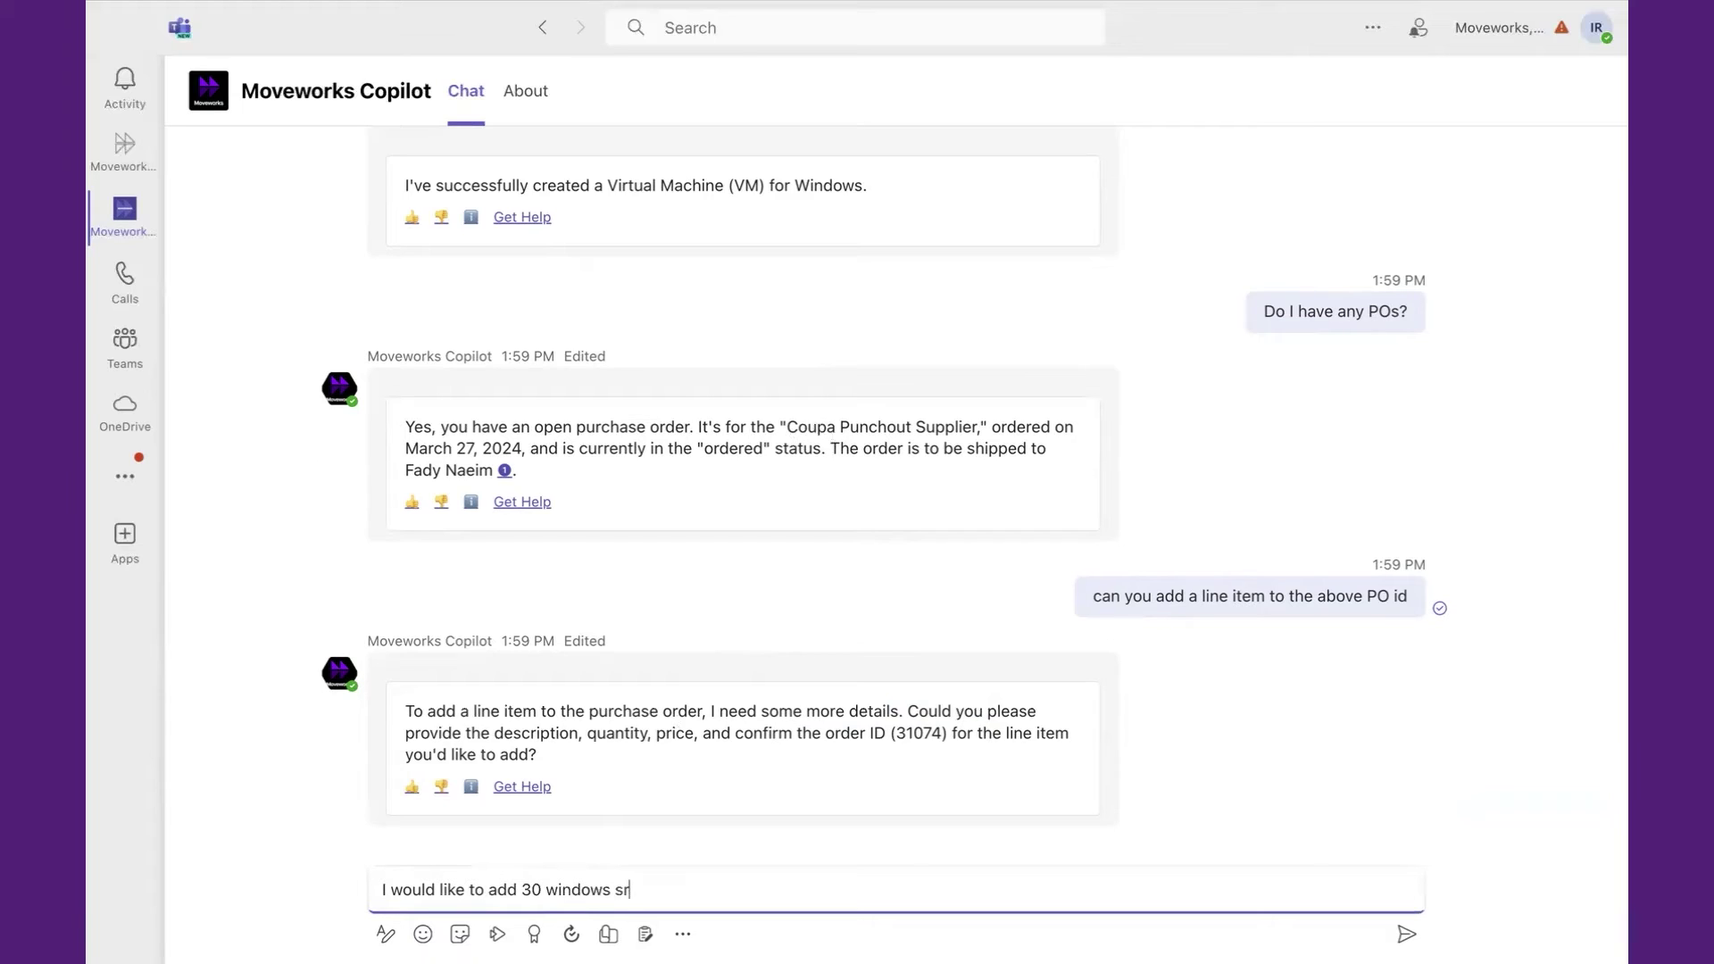
Add a line item of 30 Surface Pro 9s at $800 each and confirm it.
key("BackSpace")
type("urface pro 9s at 800 dollars")
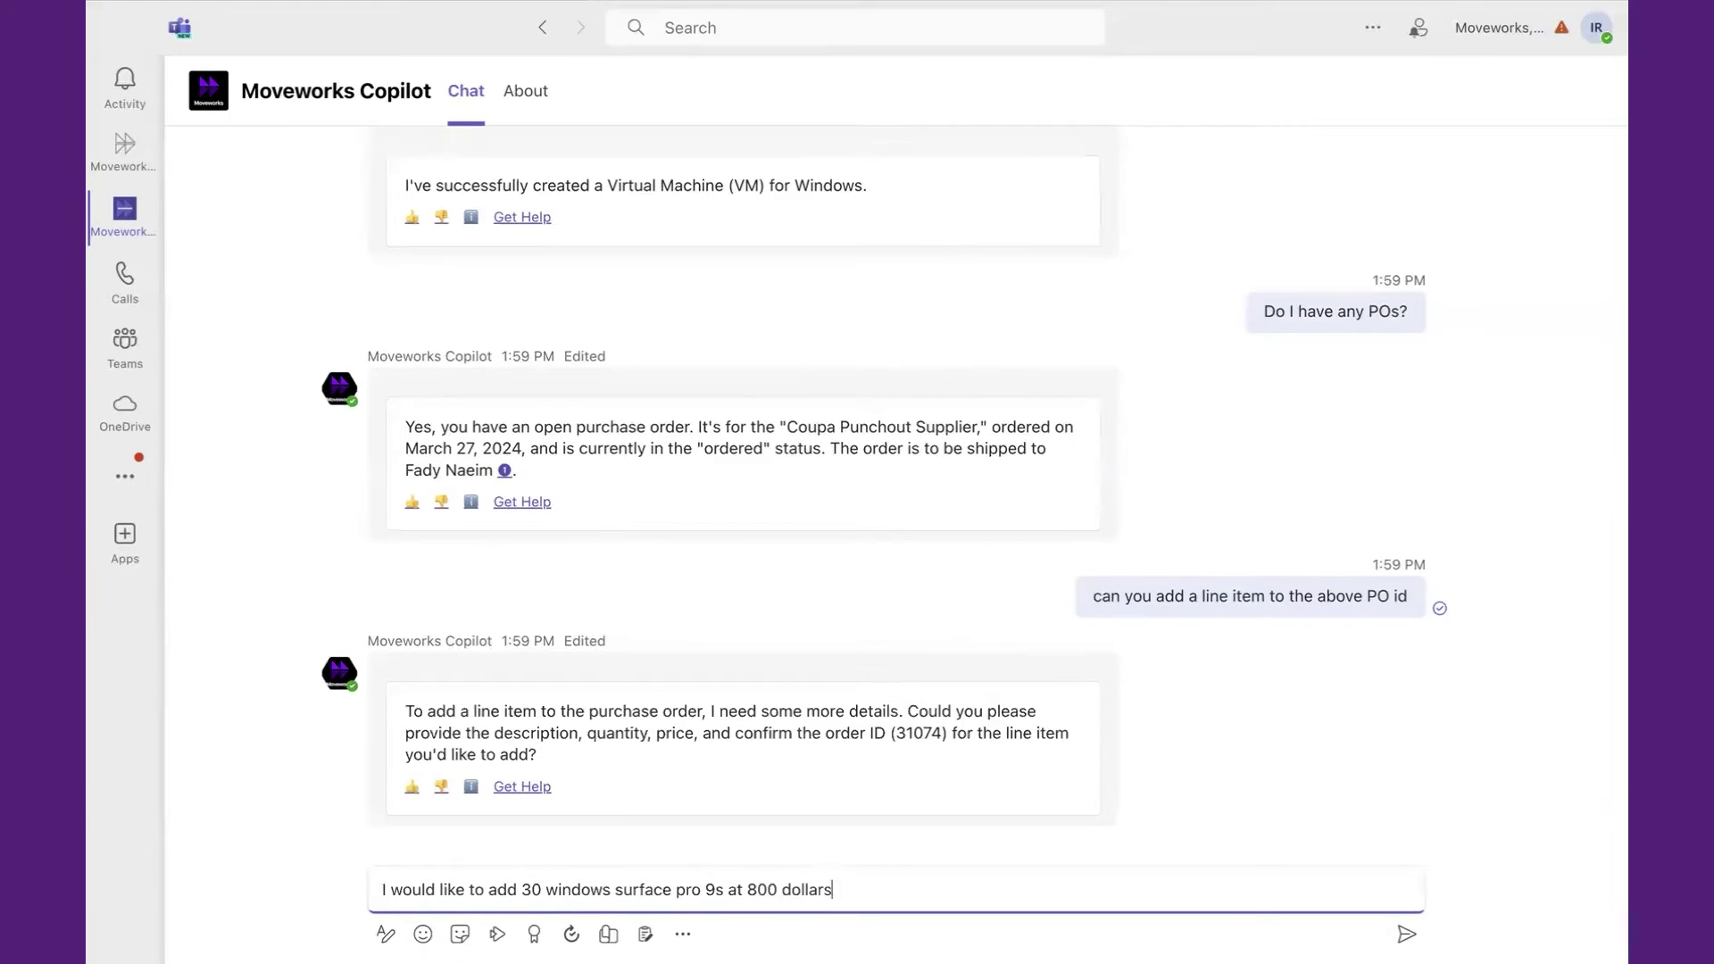
key("Return")
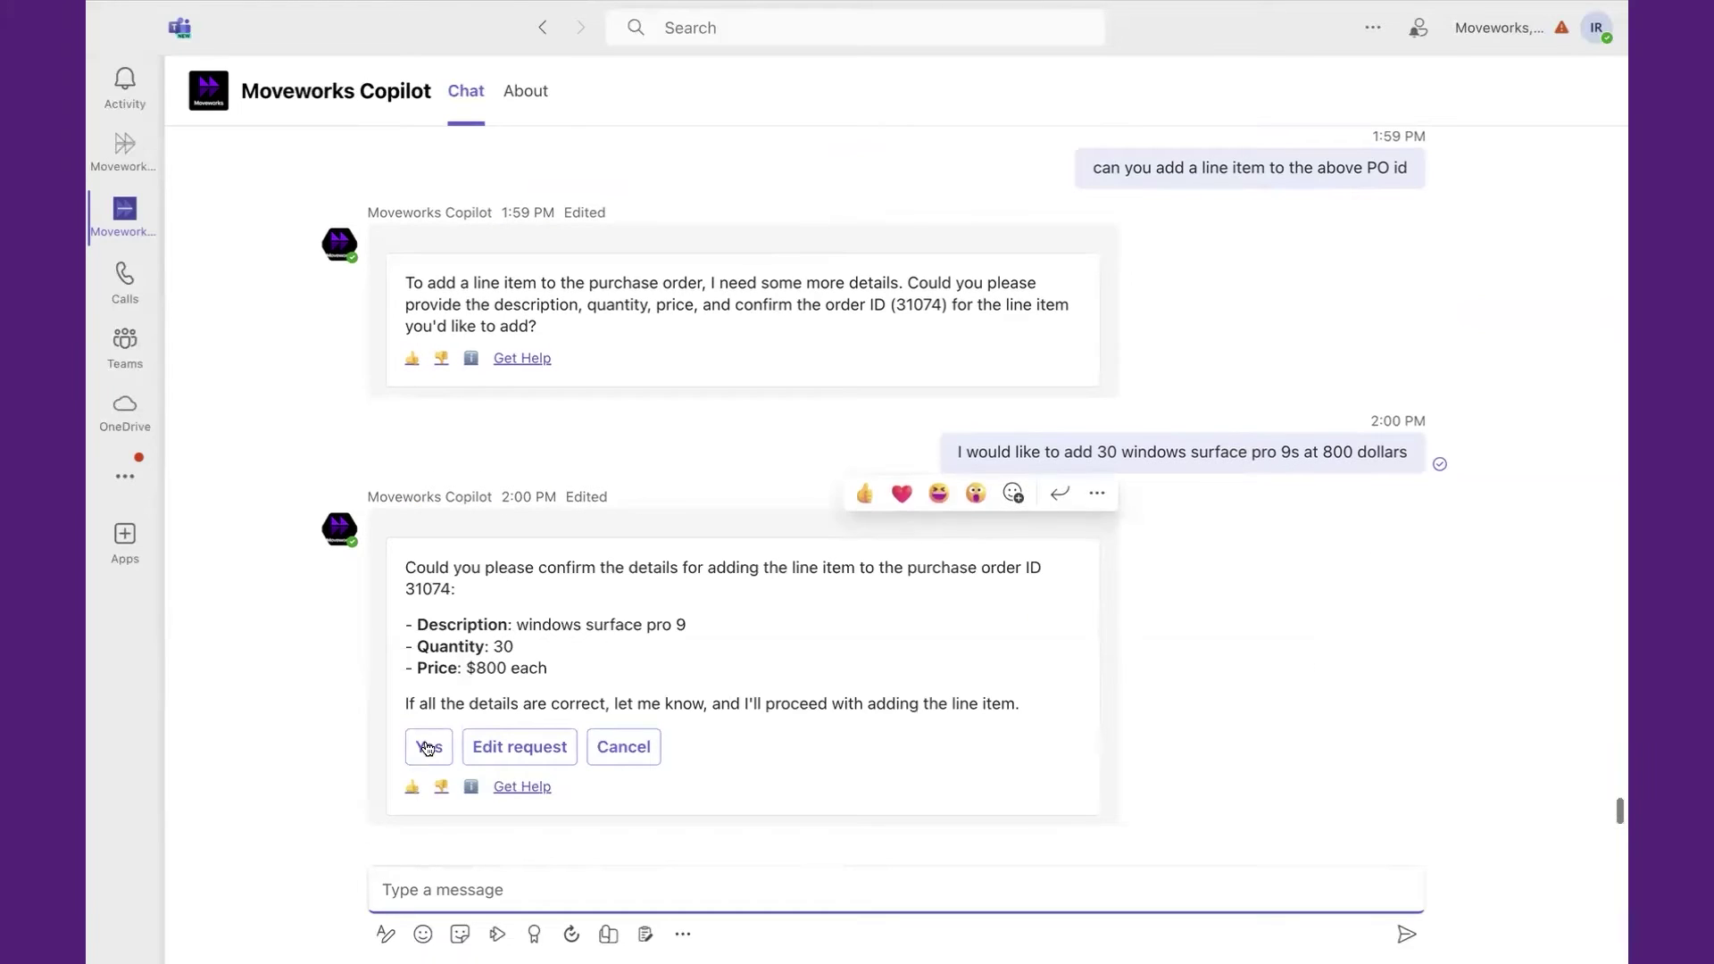
left_click(432, 735)
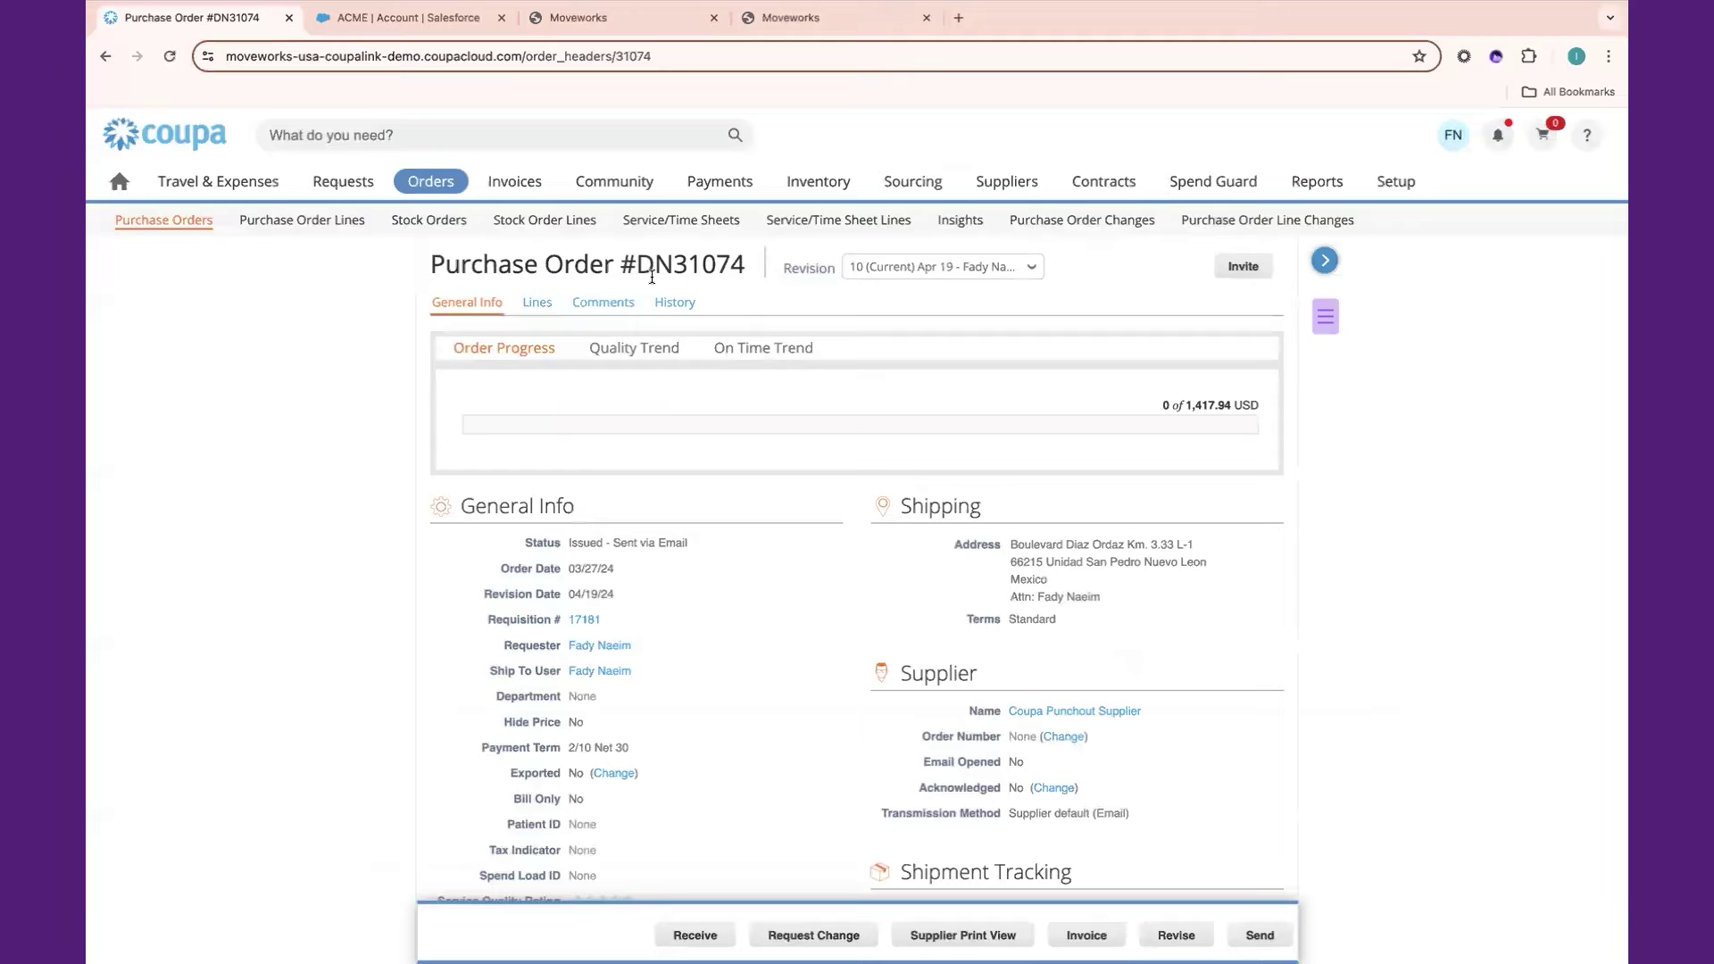
Reload PO #DN31074 and find the windows surface pro 9 line priced at 800.00 USD.
left_click(169, 62)
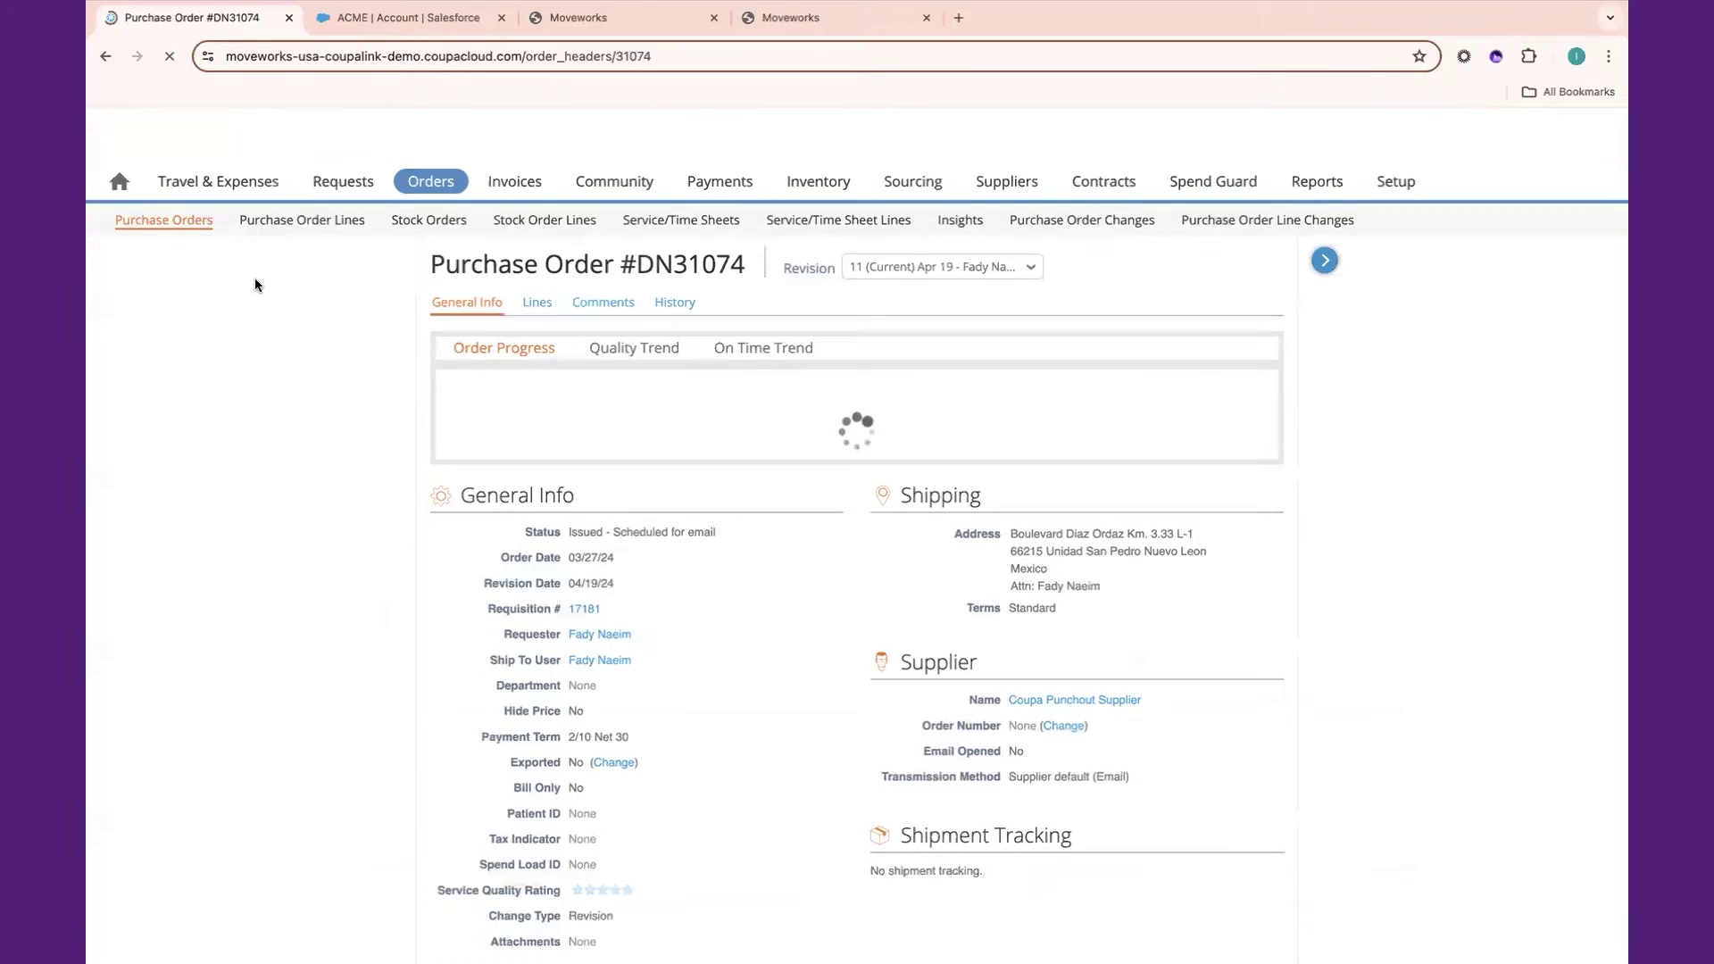
key("ctrl+f")
type("windows")
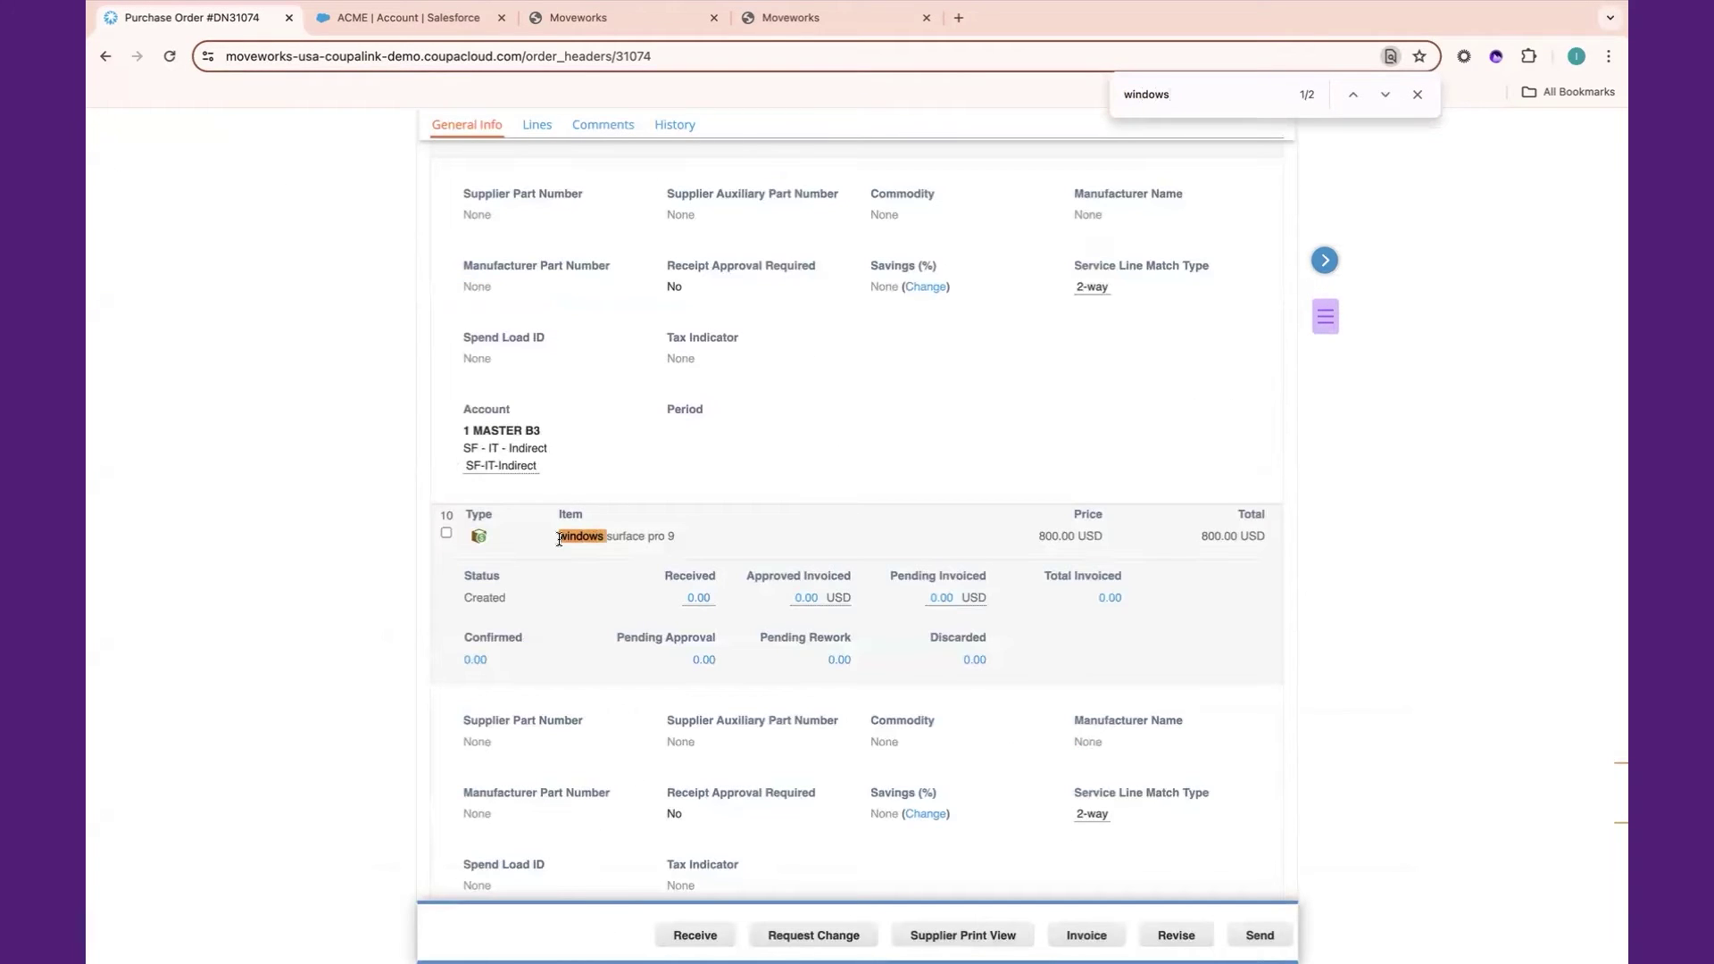
left_click_drag(559, 539, 694, 532)
left_click_drag(1039, 536, 1139, 541)
left_click(1416, 95)
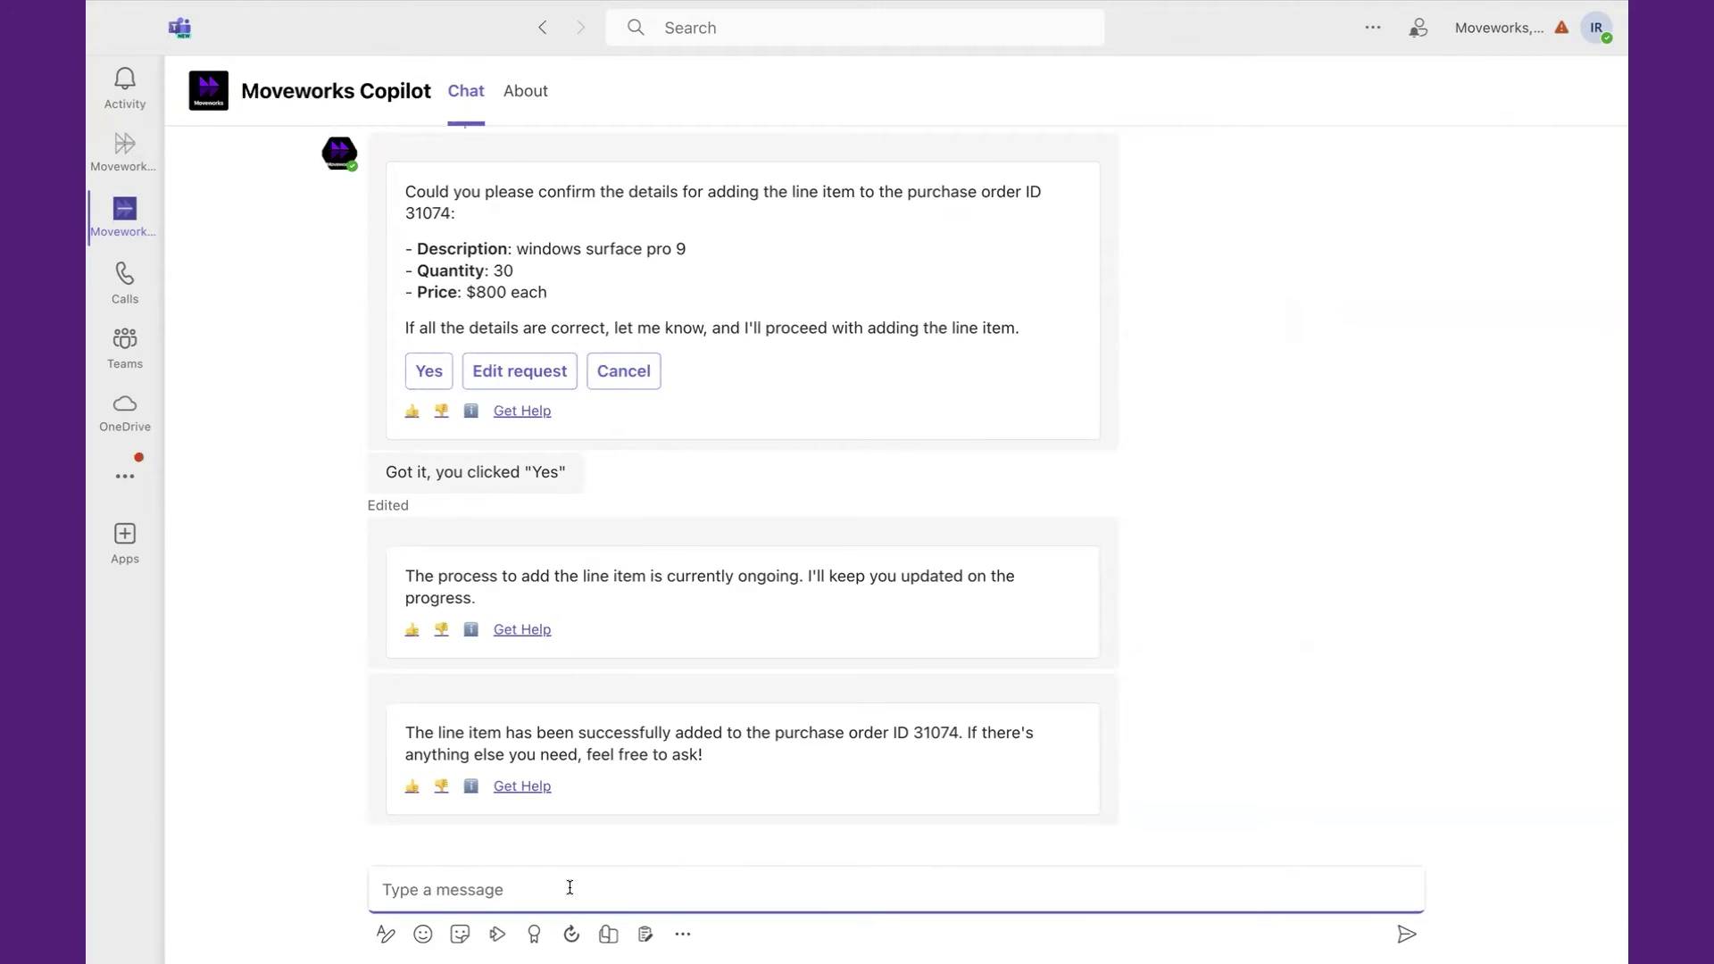
Ask Copilot 'Whats the office attire and work hours' and view the answer's cited sources.
type("Whats the office attire and work hours")
key("Return")
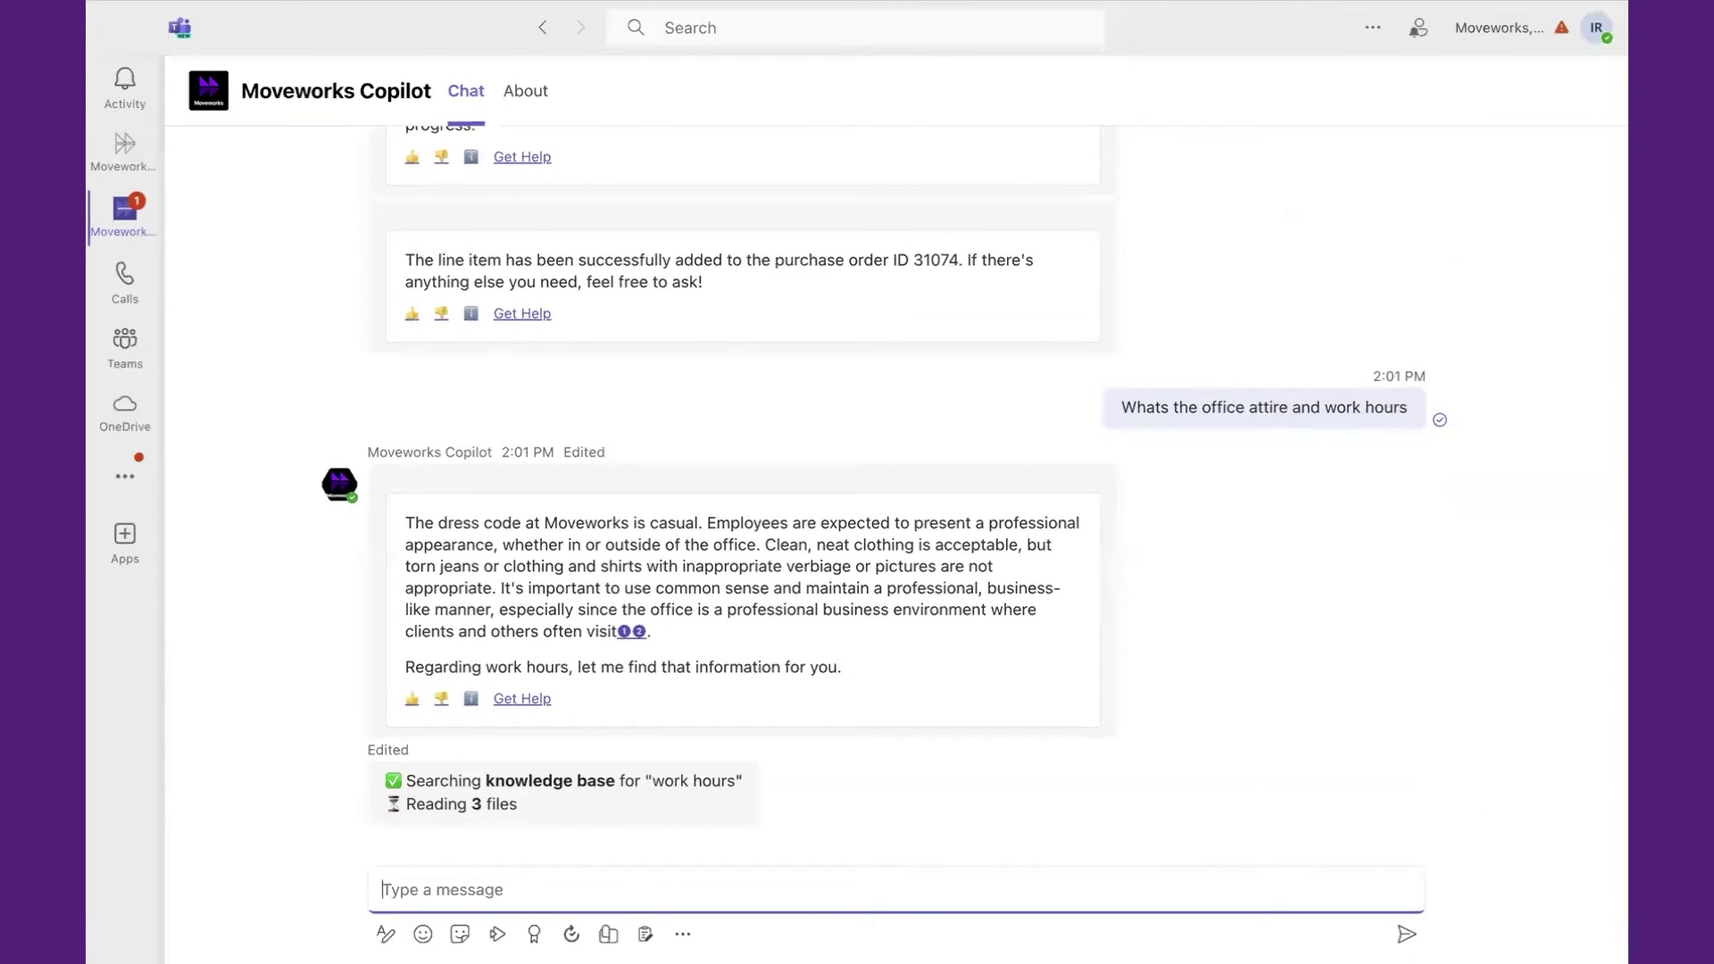
mouse_move(609, 790)
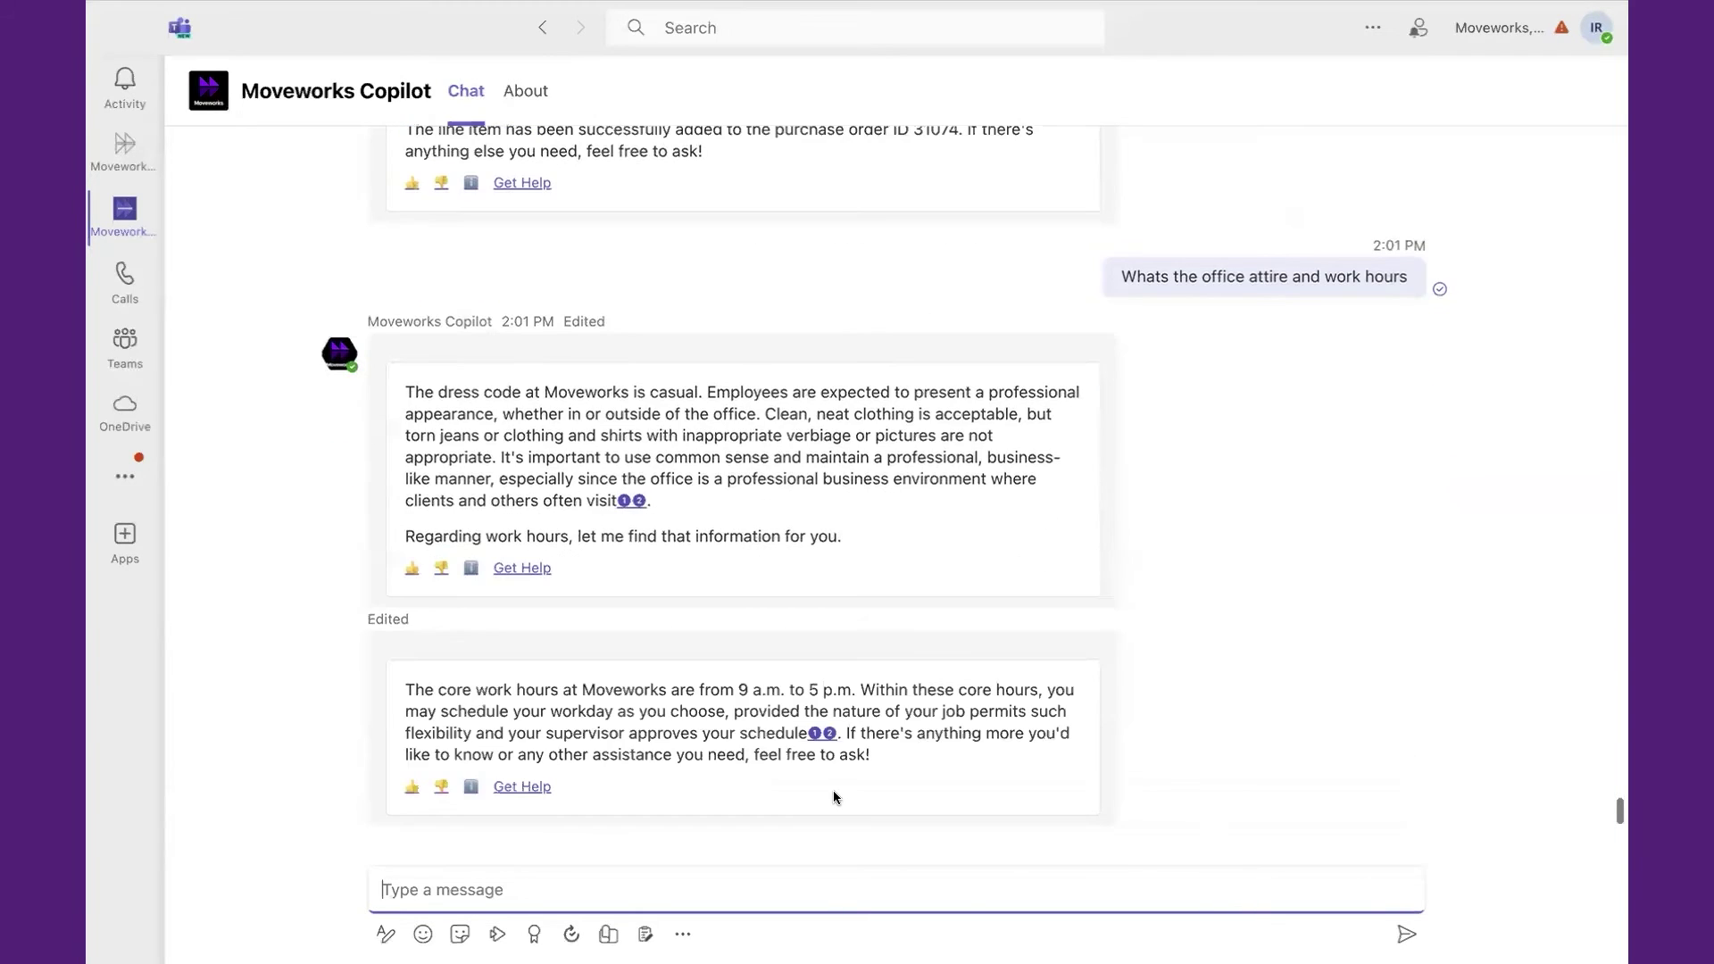
left_click(826, 740)
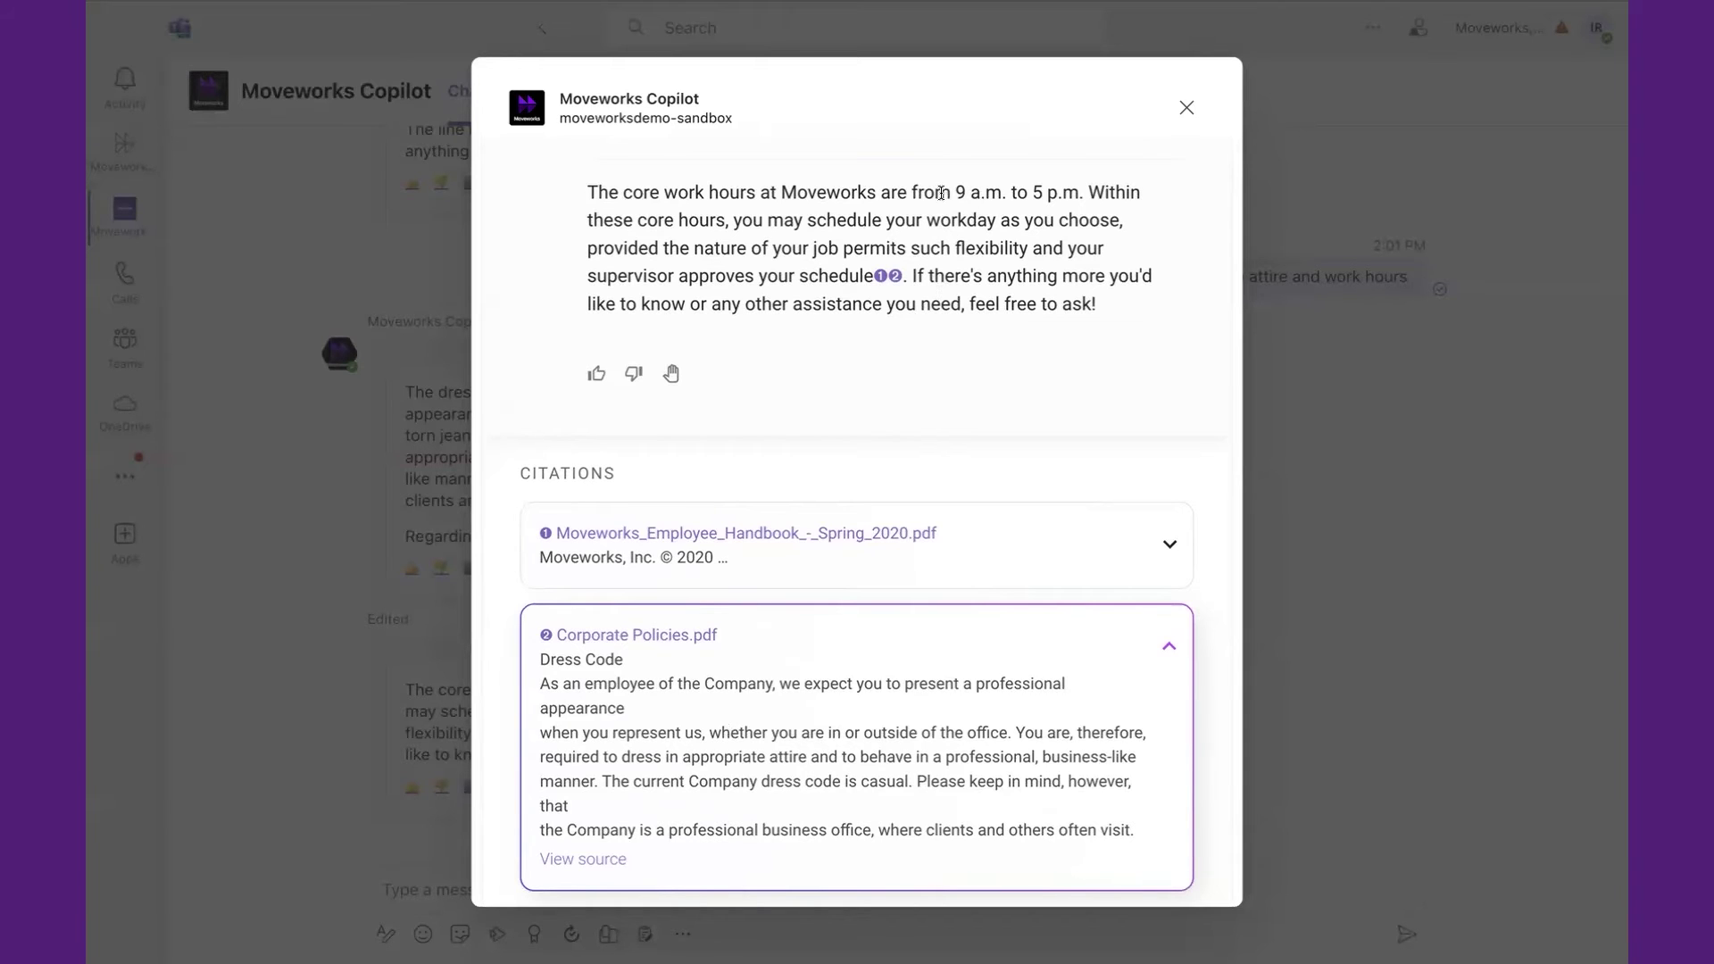
left_click_drag(951, 193, 1062, 191)
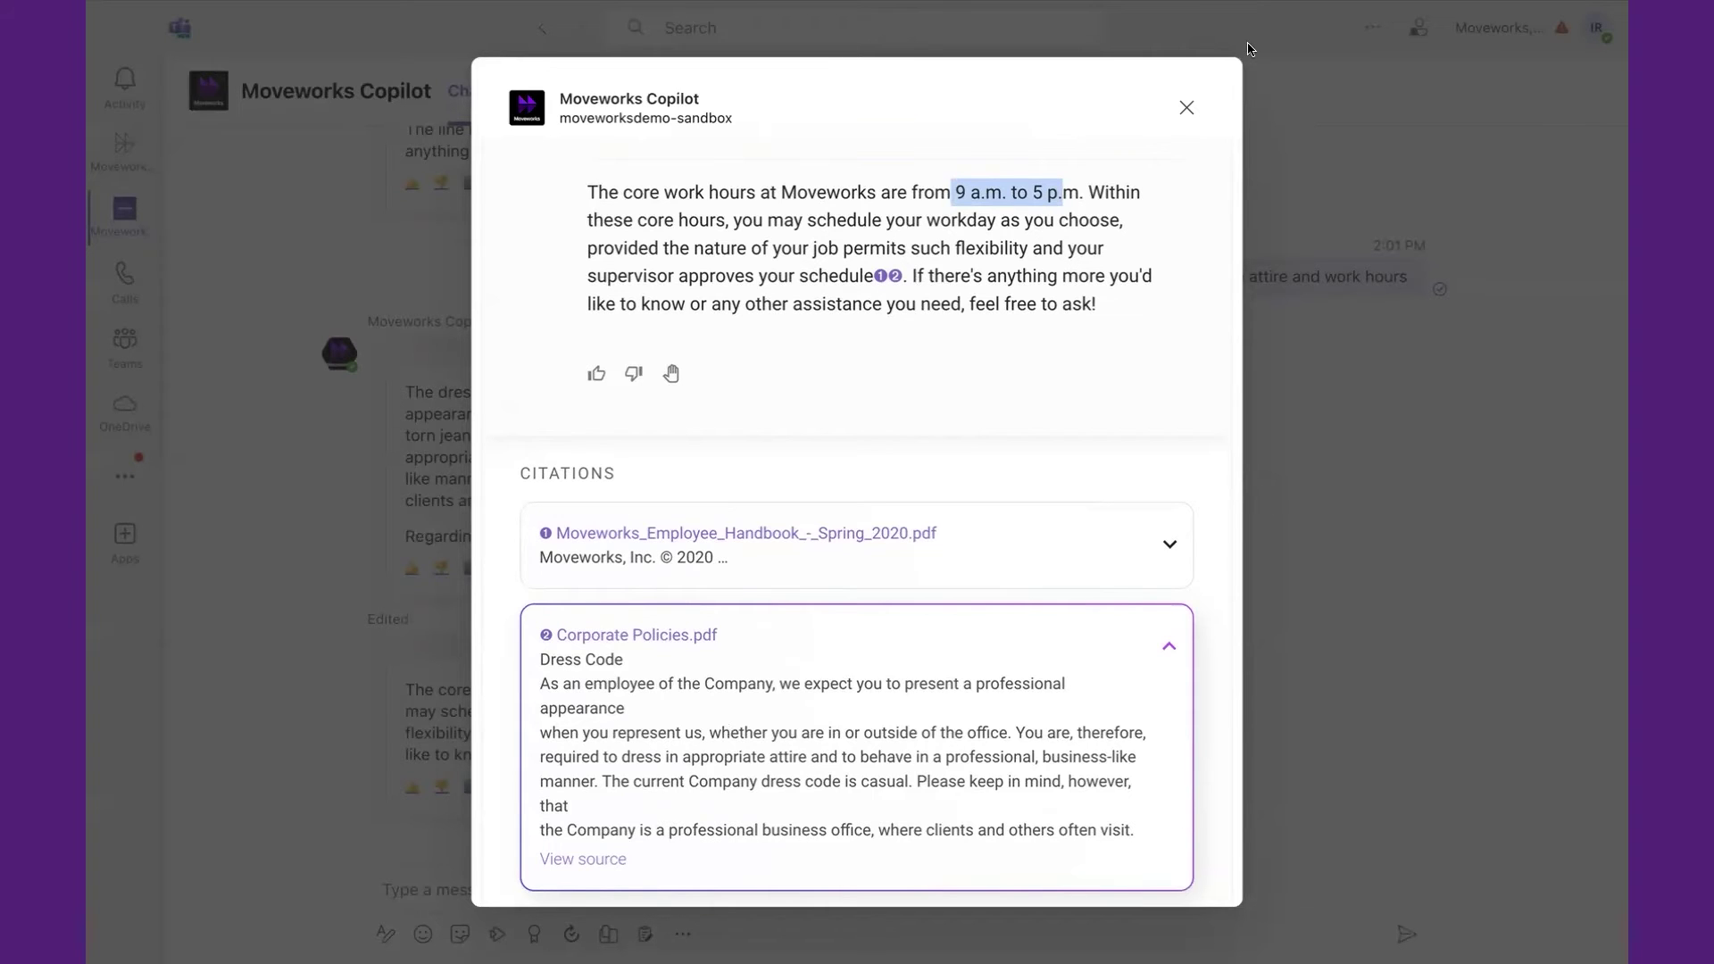
left_click(1186, 108)
left_click_drag(583, 395, 729, 411)
left_click(729, 410)
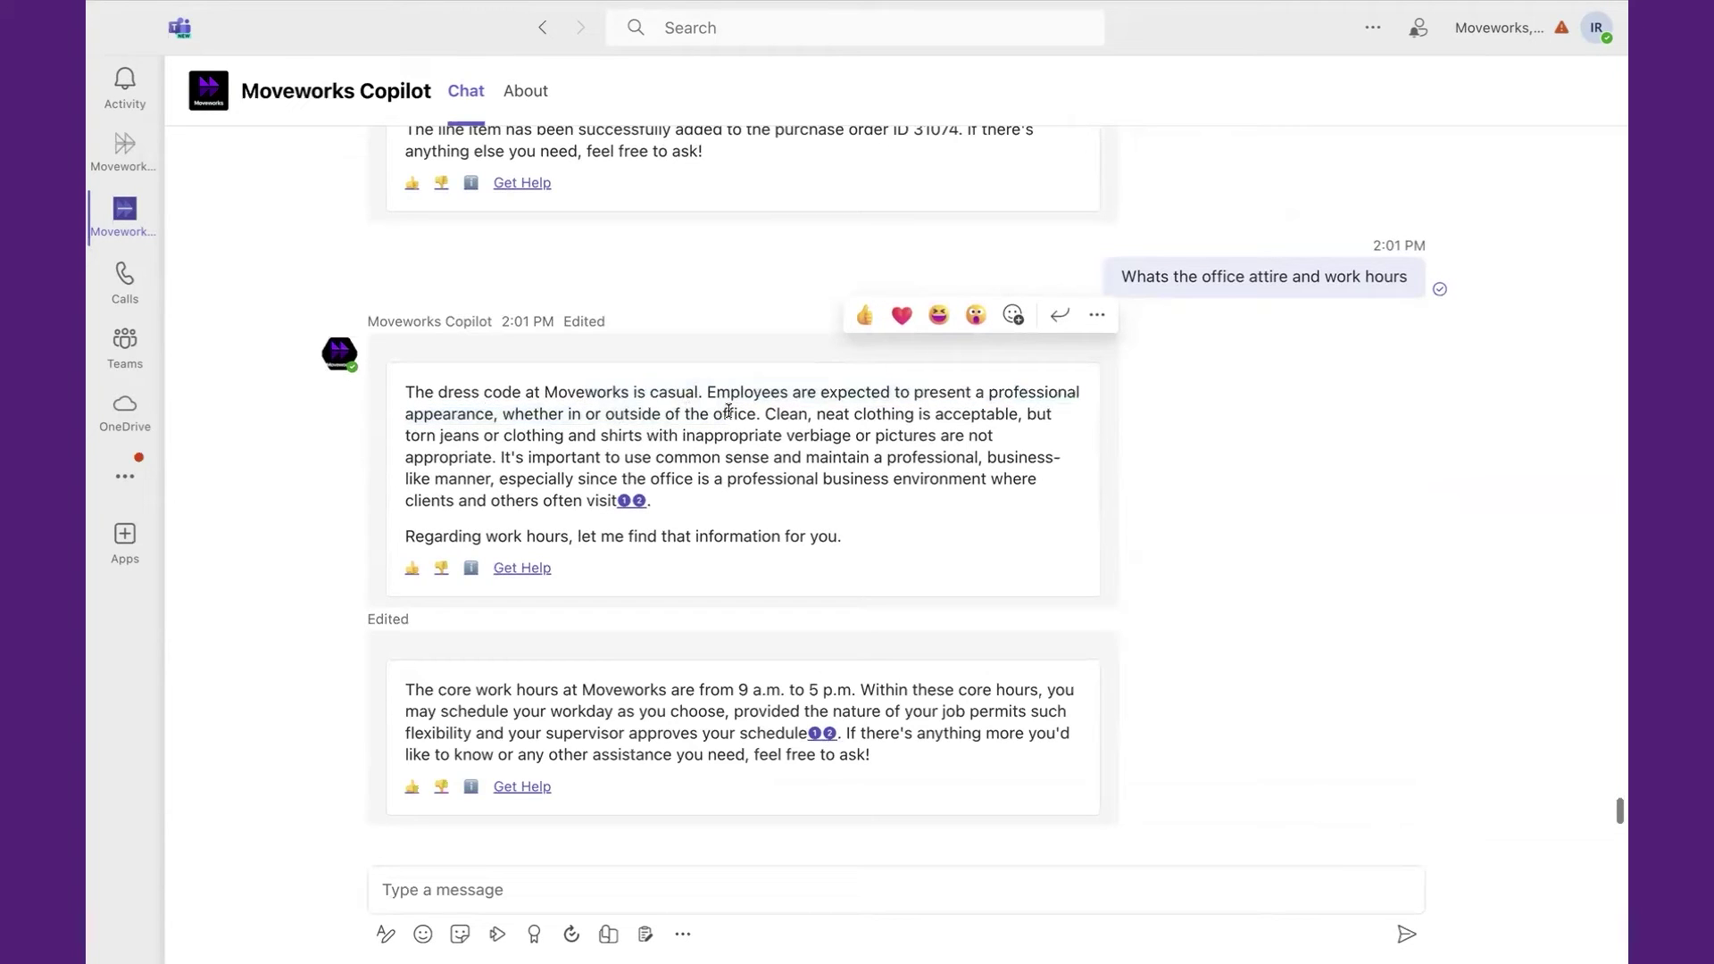
left_click(530, 867)
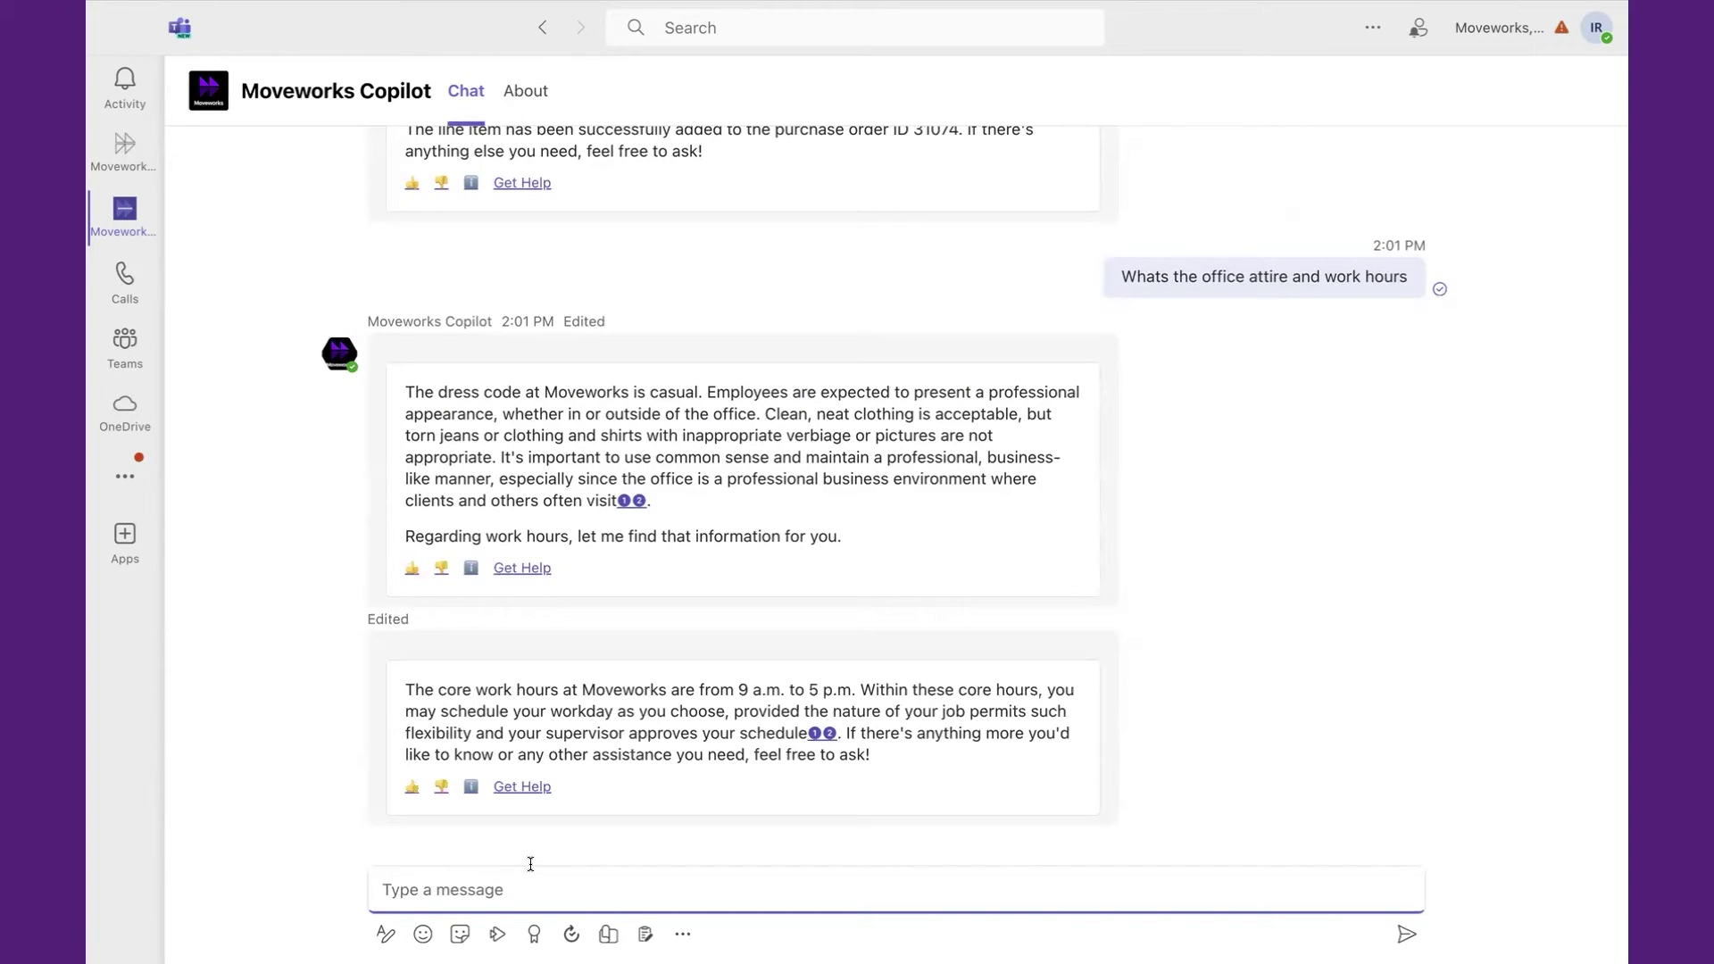
Ask Copilot who the ACME rep is, reply 'THE FIRST one', then ask for the ARR.
type("Who is the rep on ACME?")
key("Return")
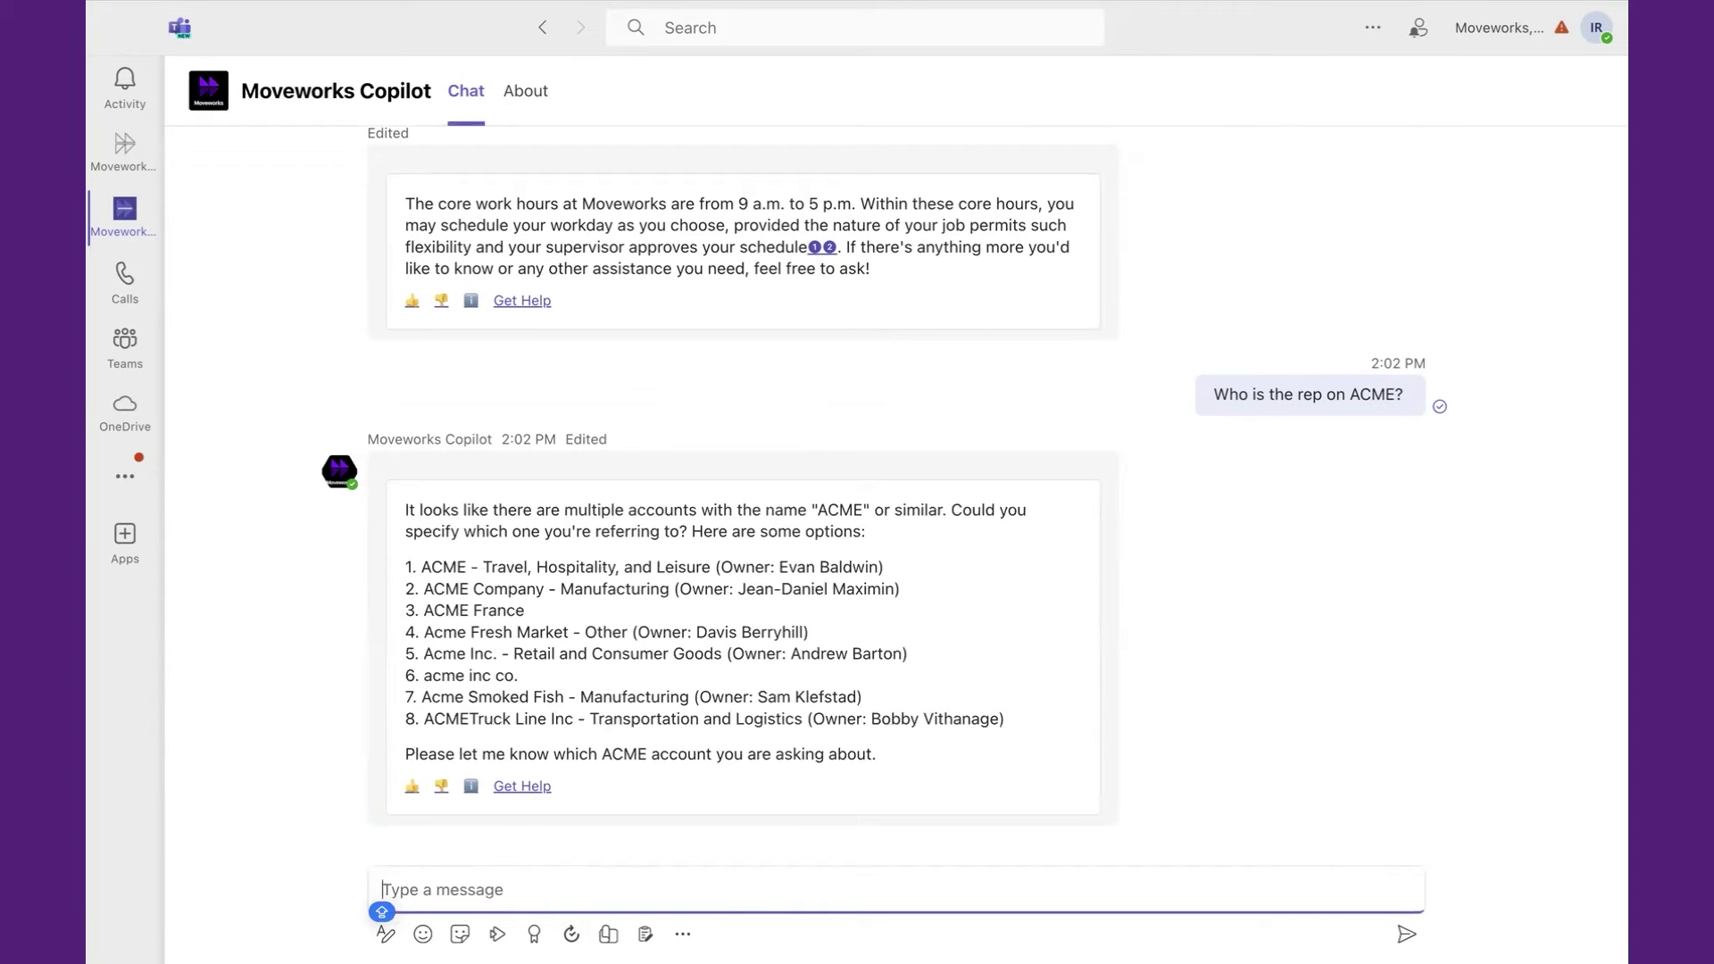
type("THE FIRT")
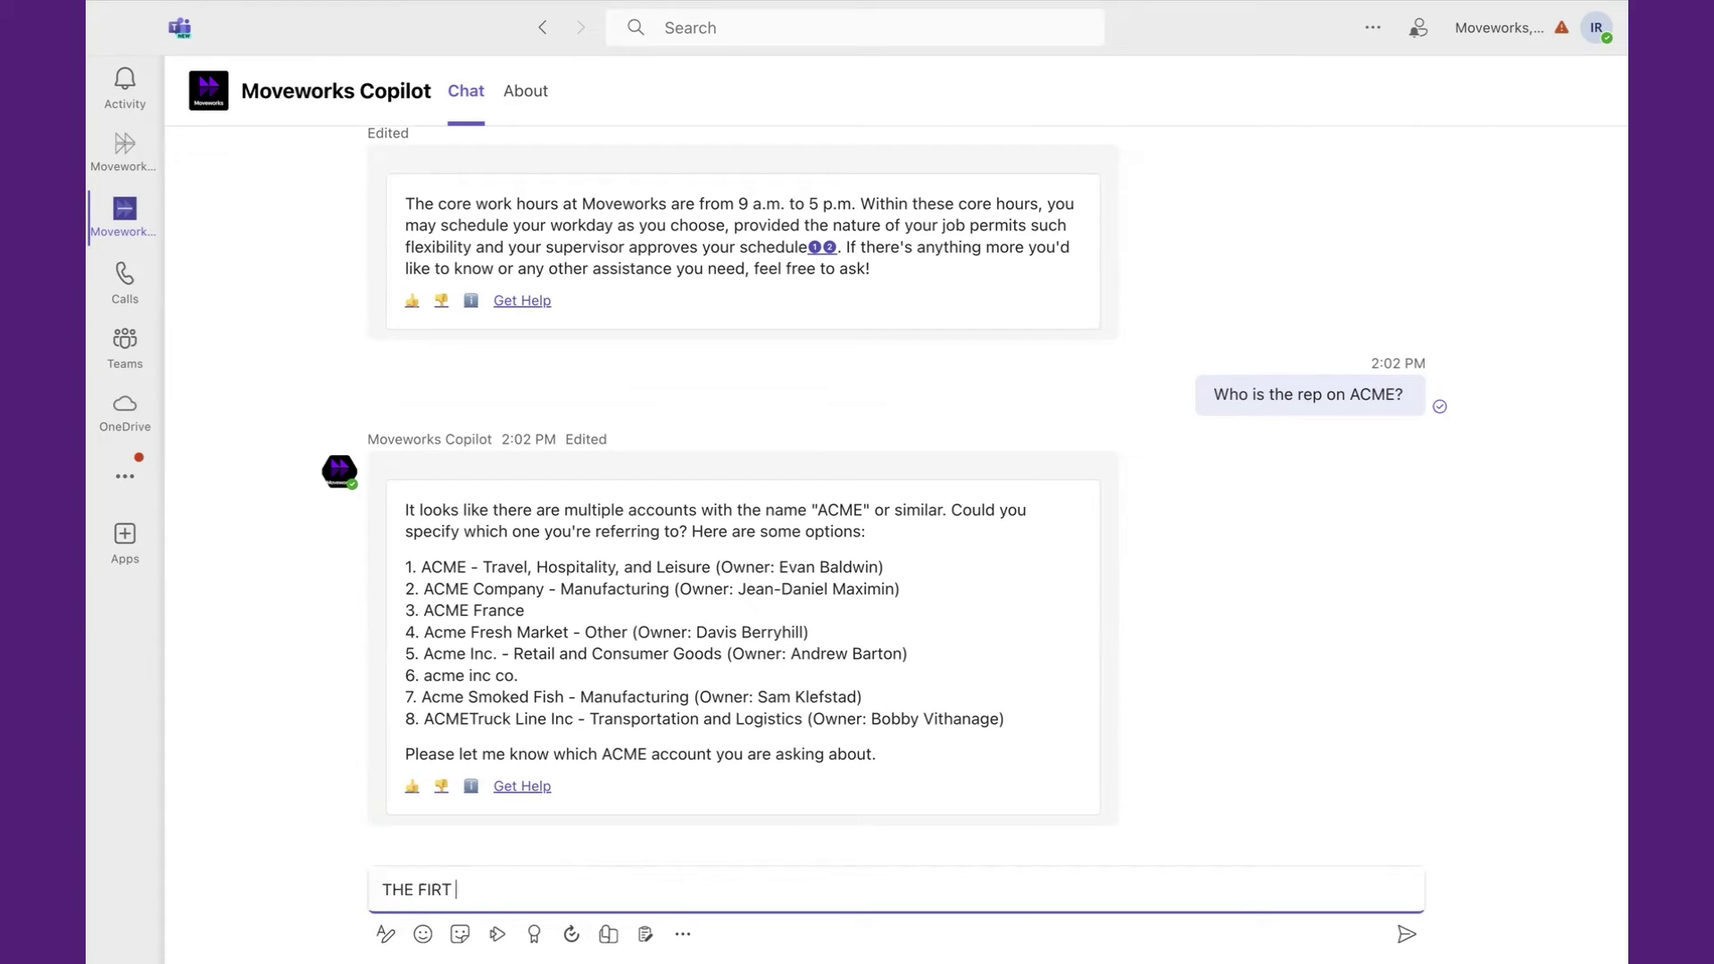
key("BackSpace")
key("BackSpace")
type("ST one")
key("Return")
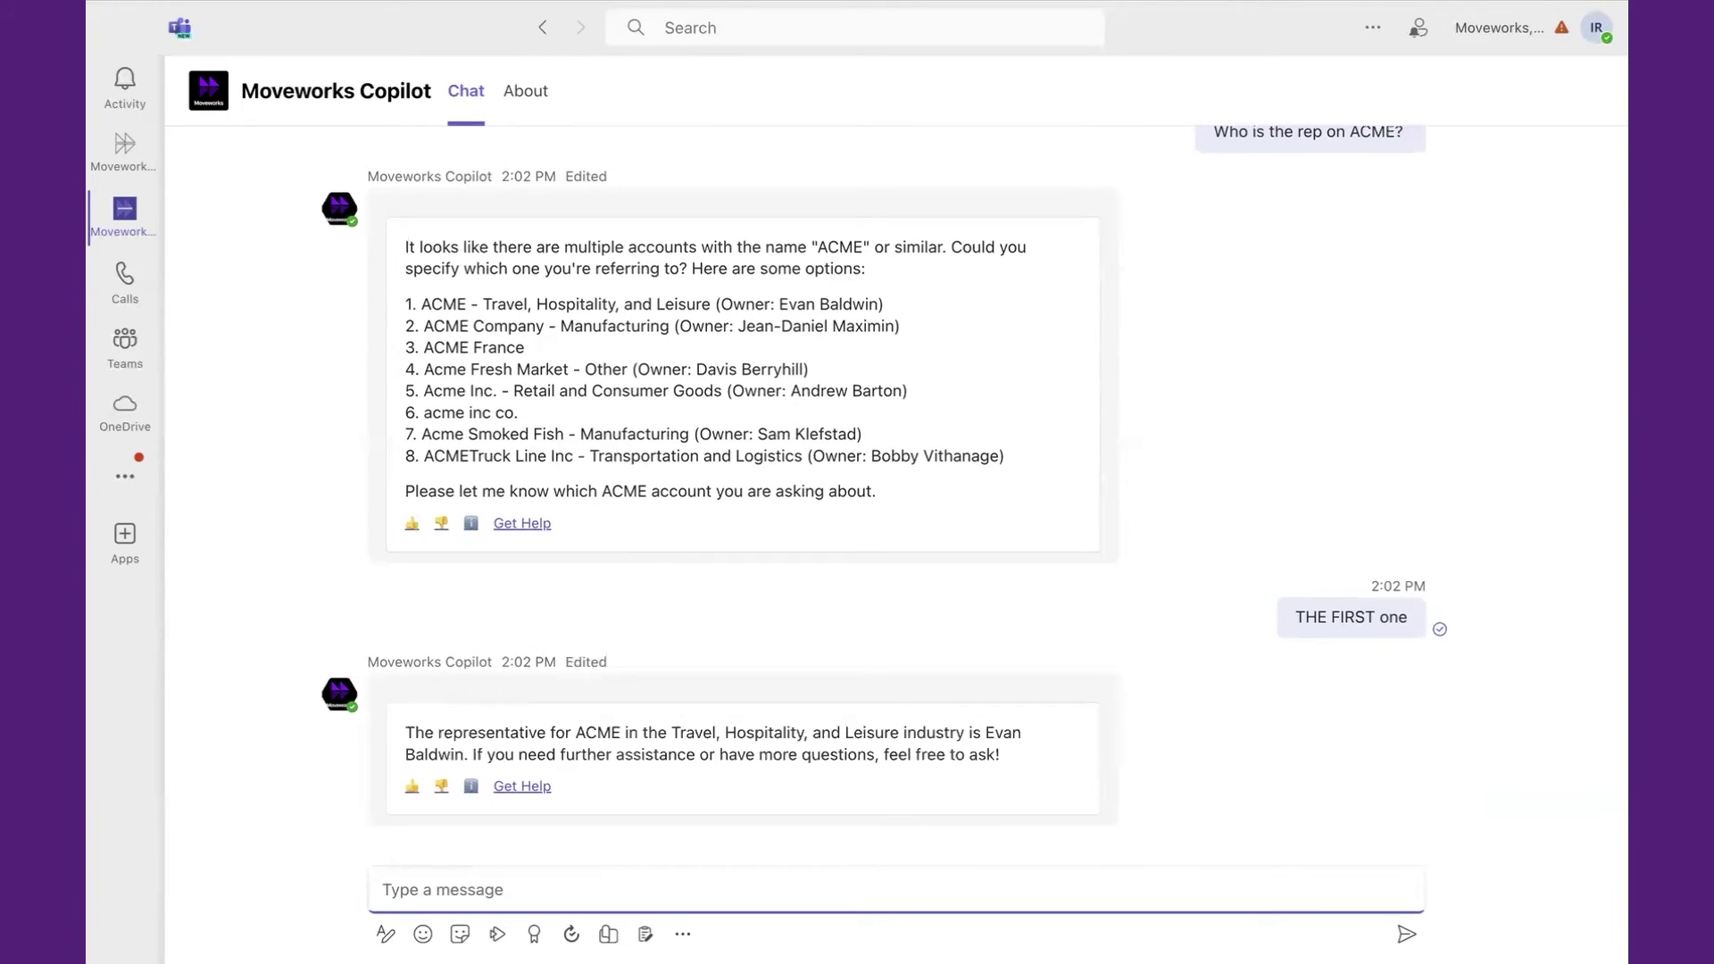
type("can you tell me the A")
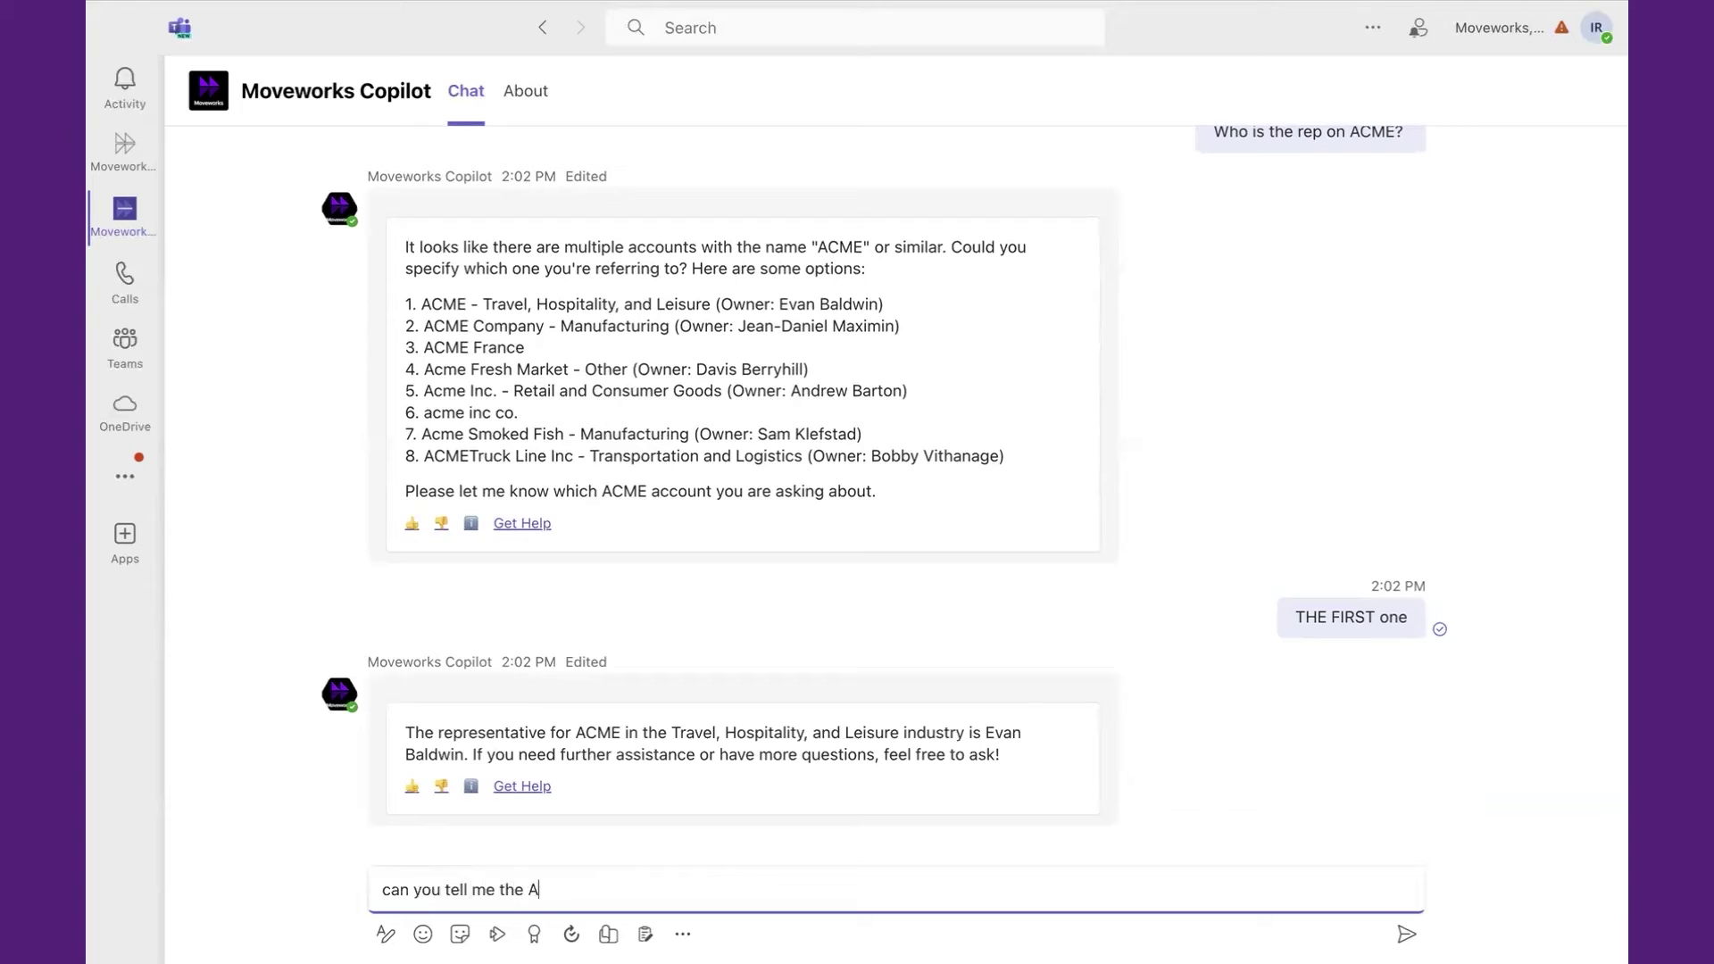
type("RR ?")
key("Return")
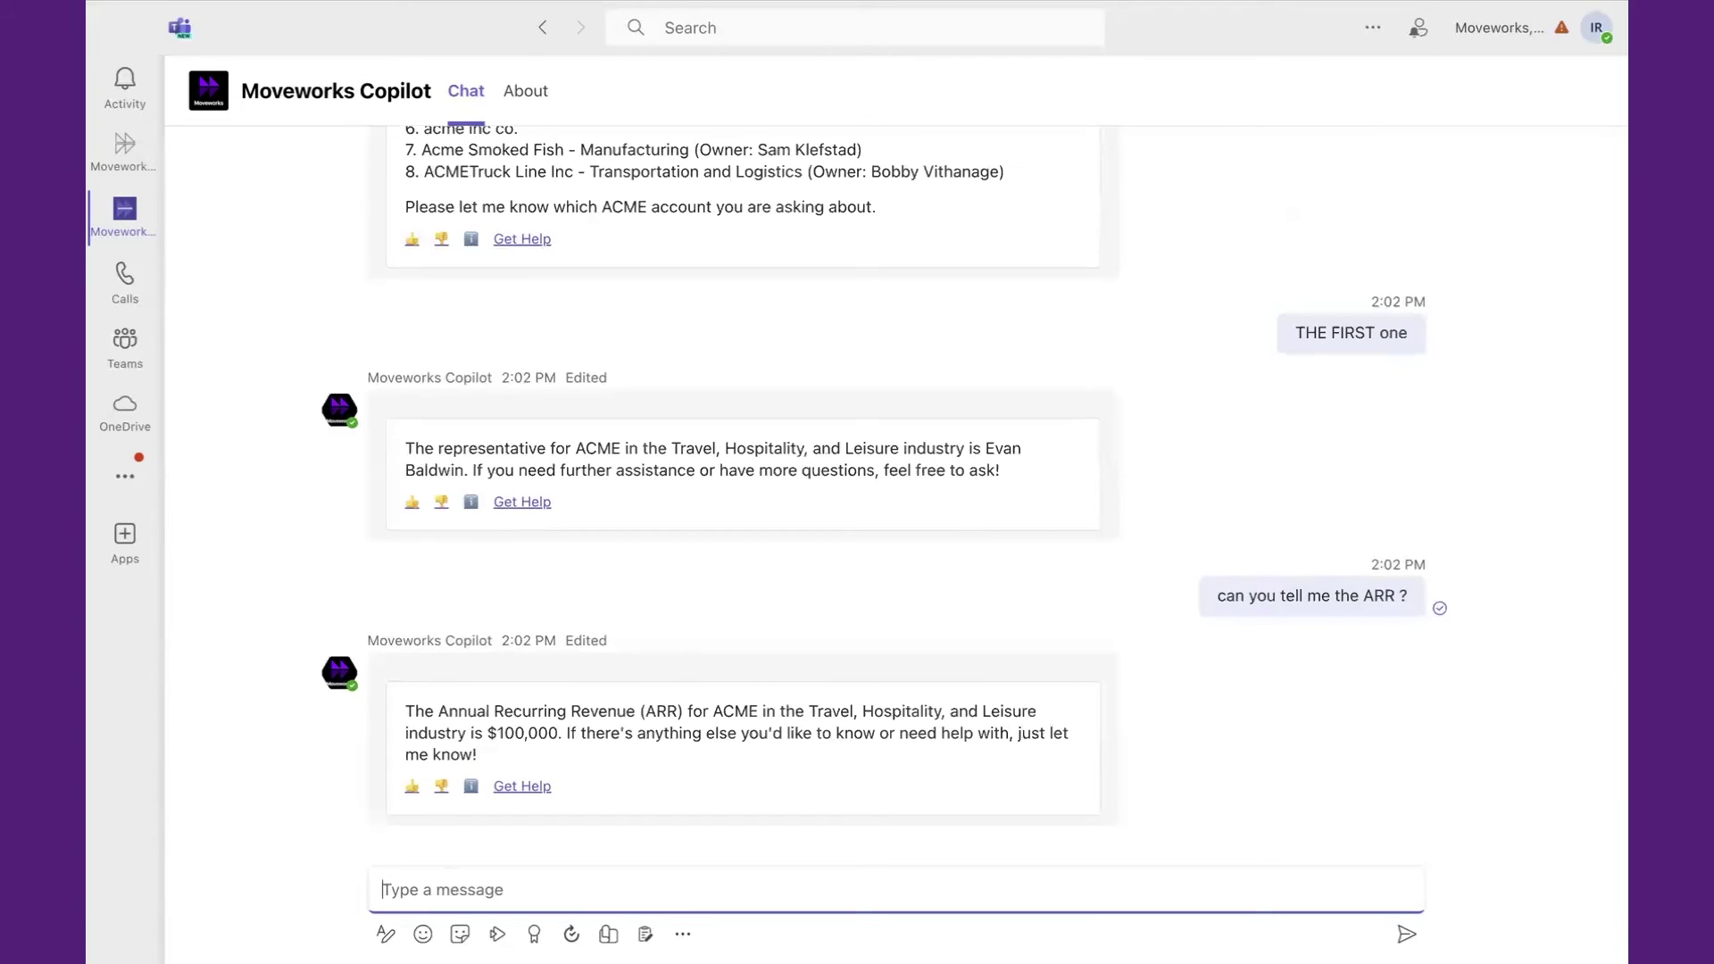
Ask Copilot 'Can I get in touch with someone?' and open Get Help from its reply.
type("Can I get in touch with someone?")
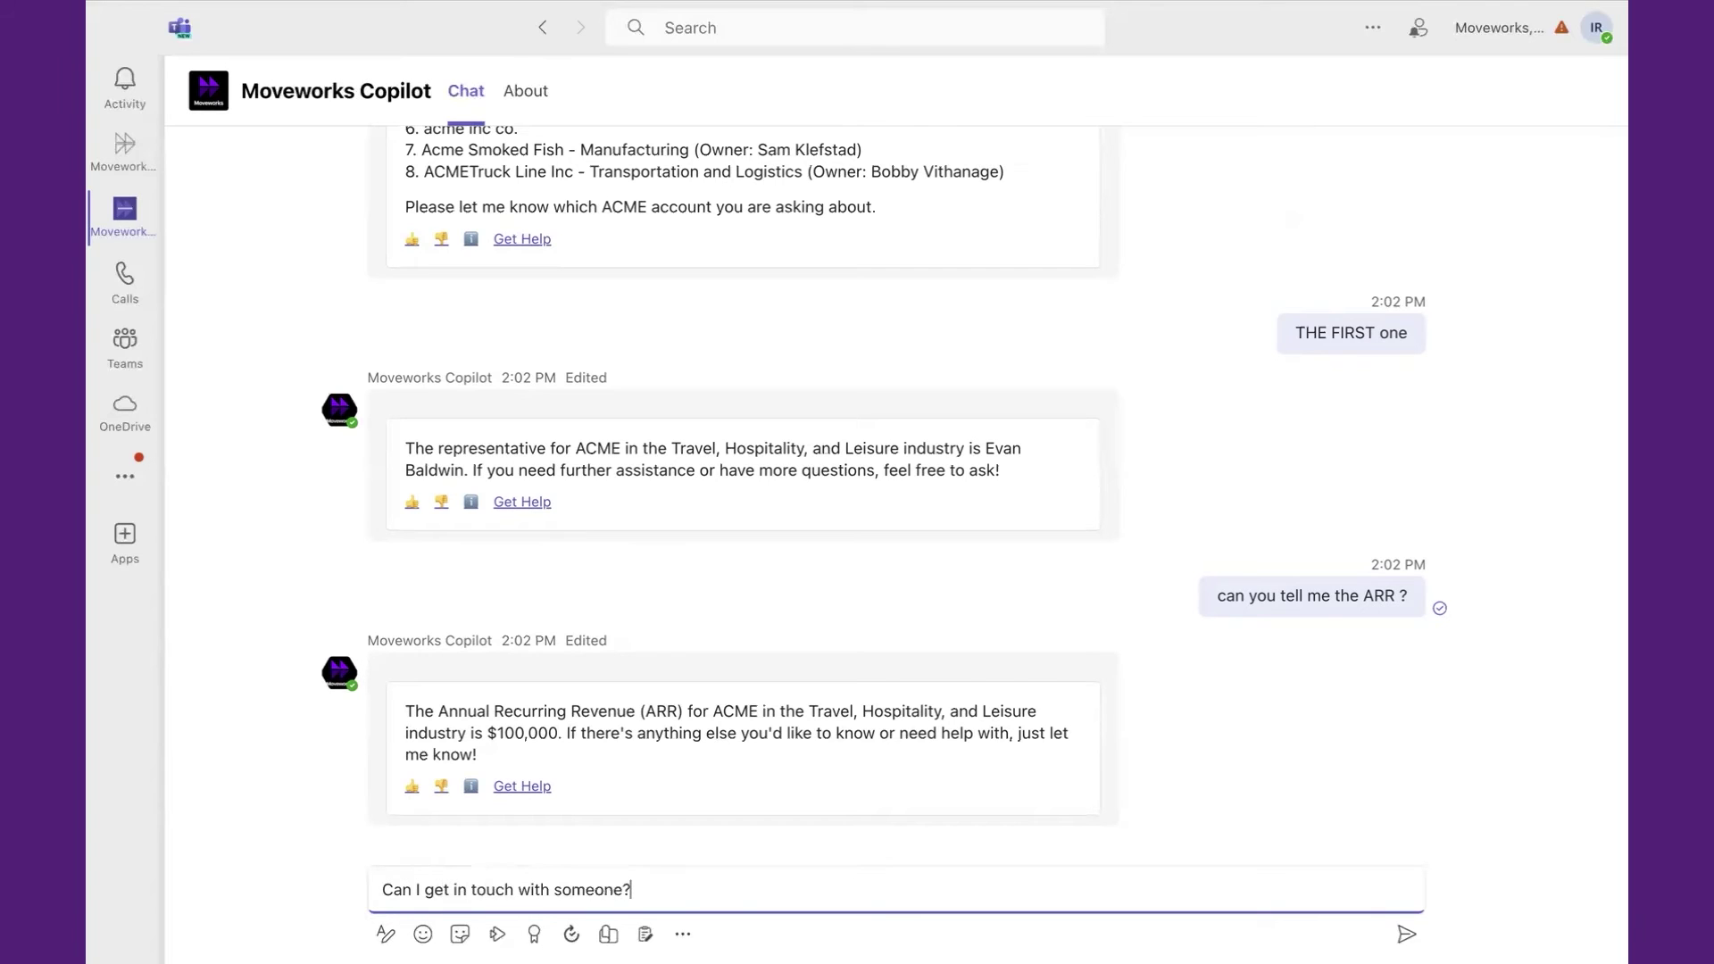
key("Return")
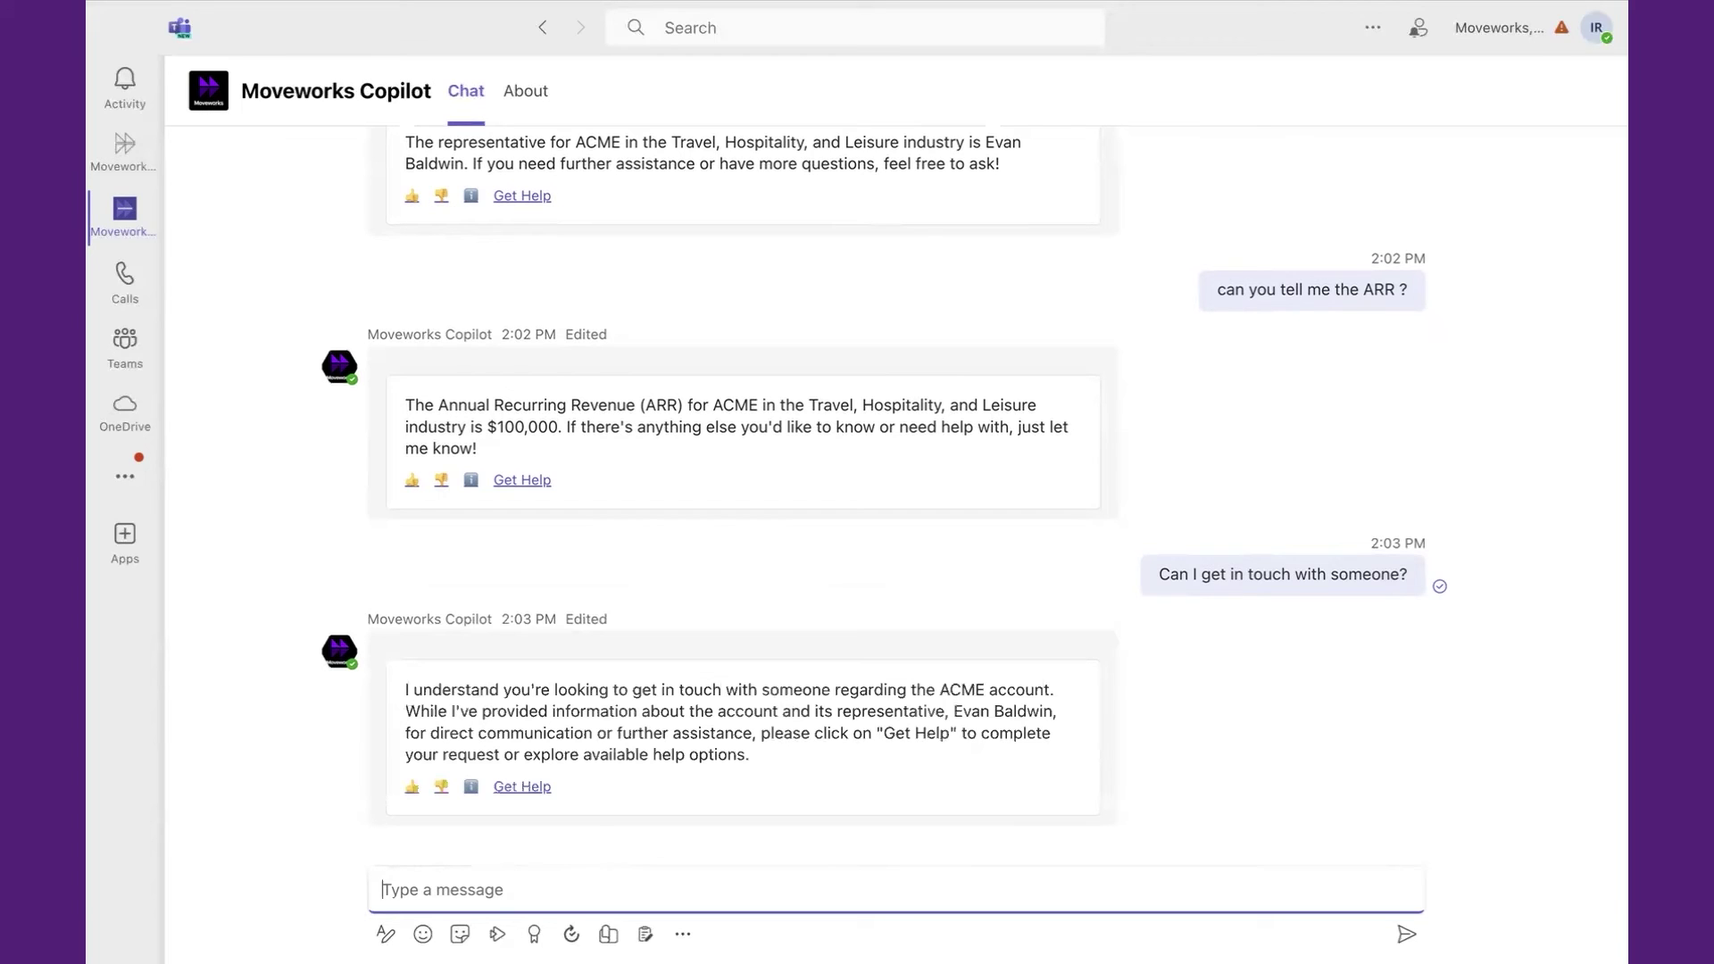
left_click(526, 787)
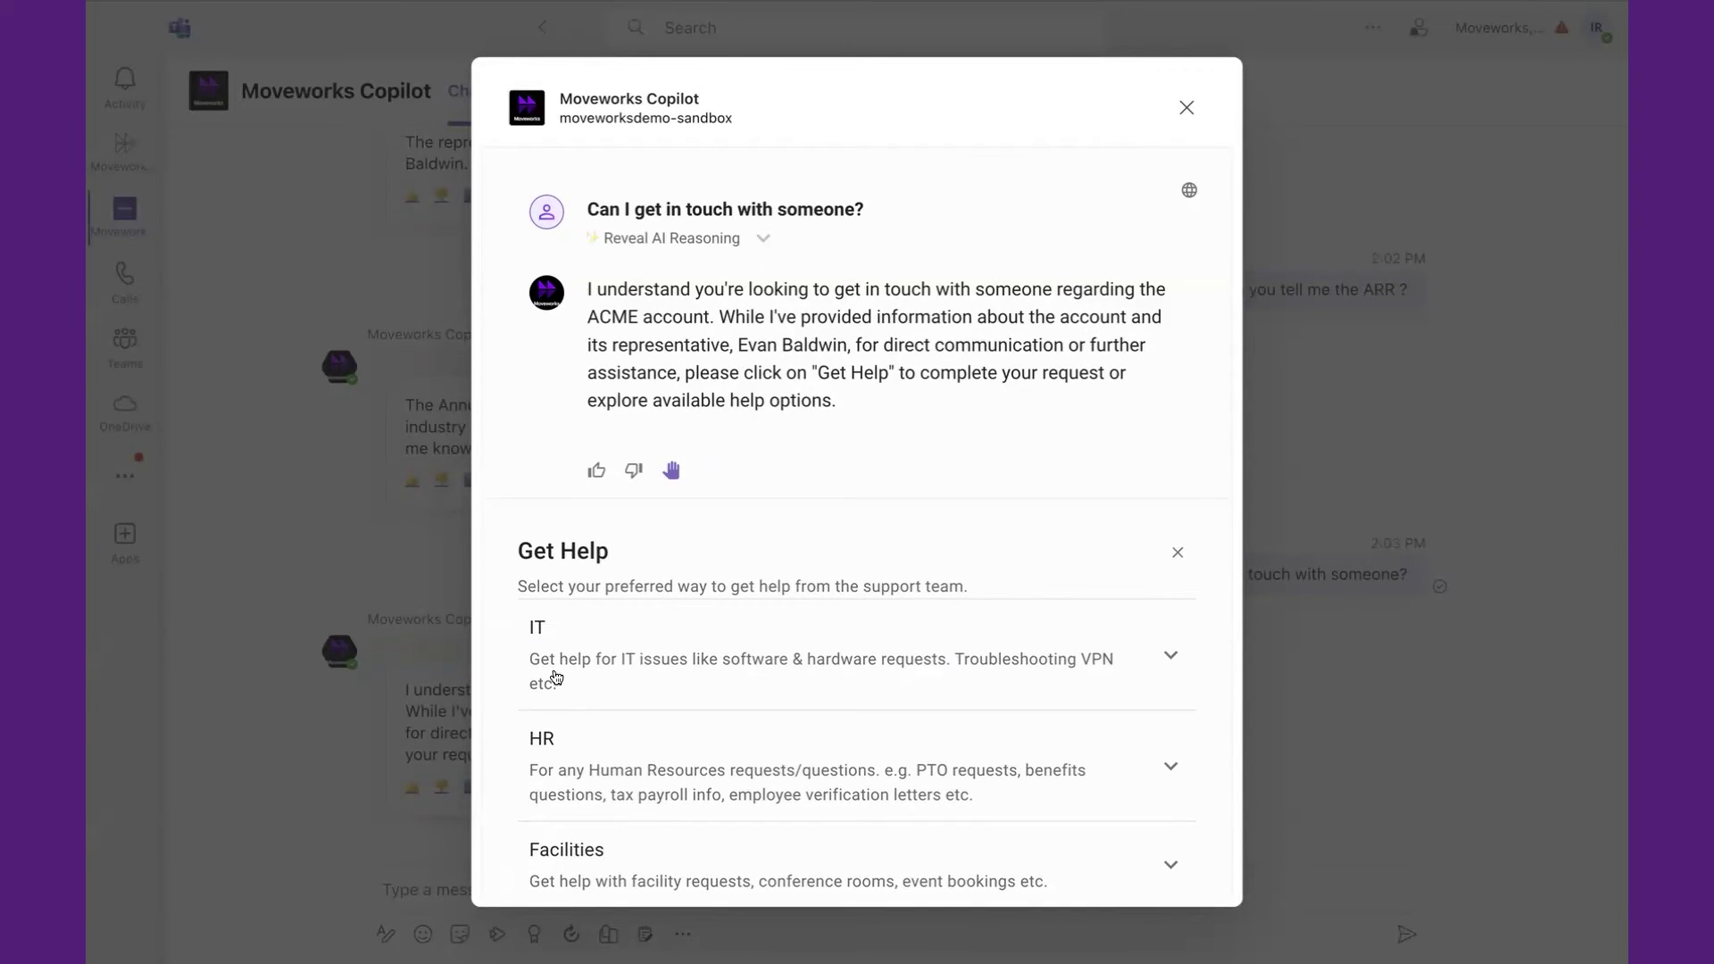
File an IT ticket justified as 'I would like some help unlocking an account' and close the dialog.
scroll(551, 639, "down", 2)
scroll(658, 643, "down", 1)
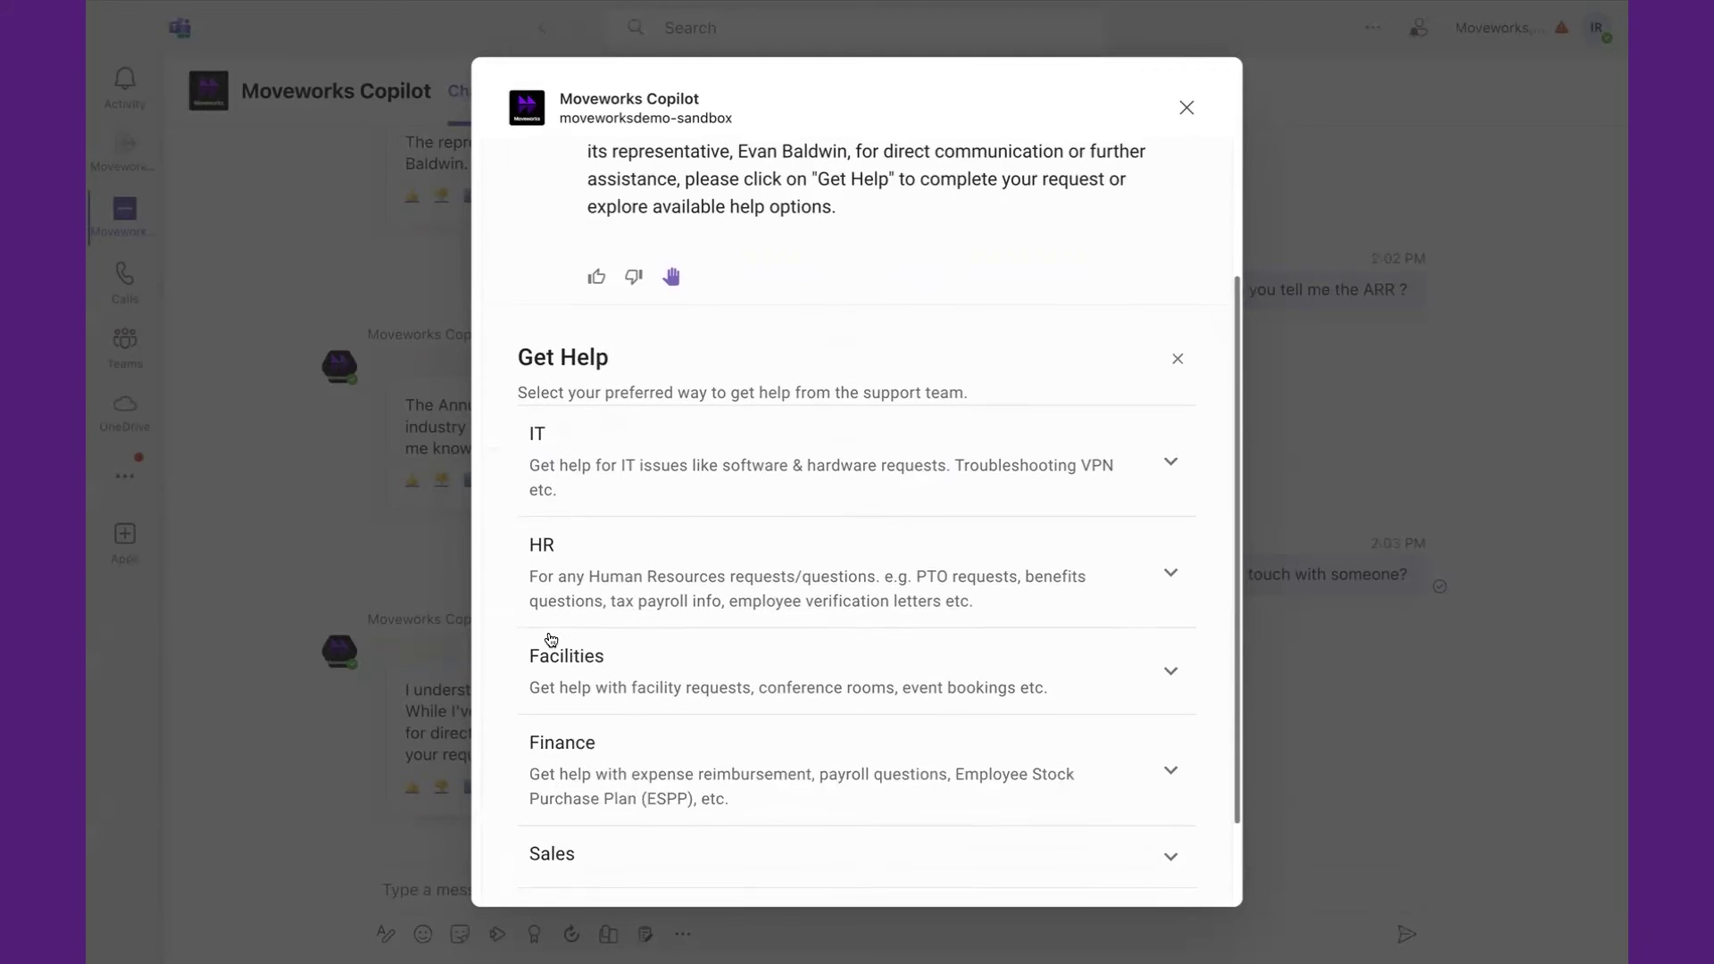
scroll(658, 643, "up", 3)
left_click(1168, 629)
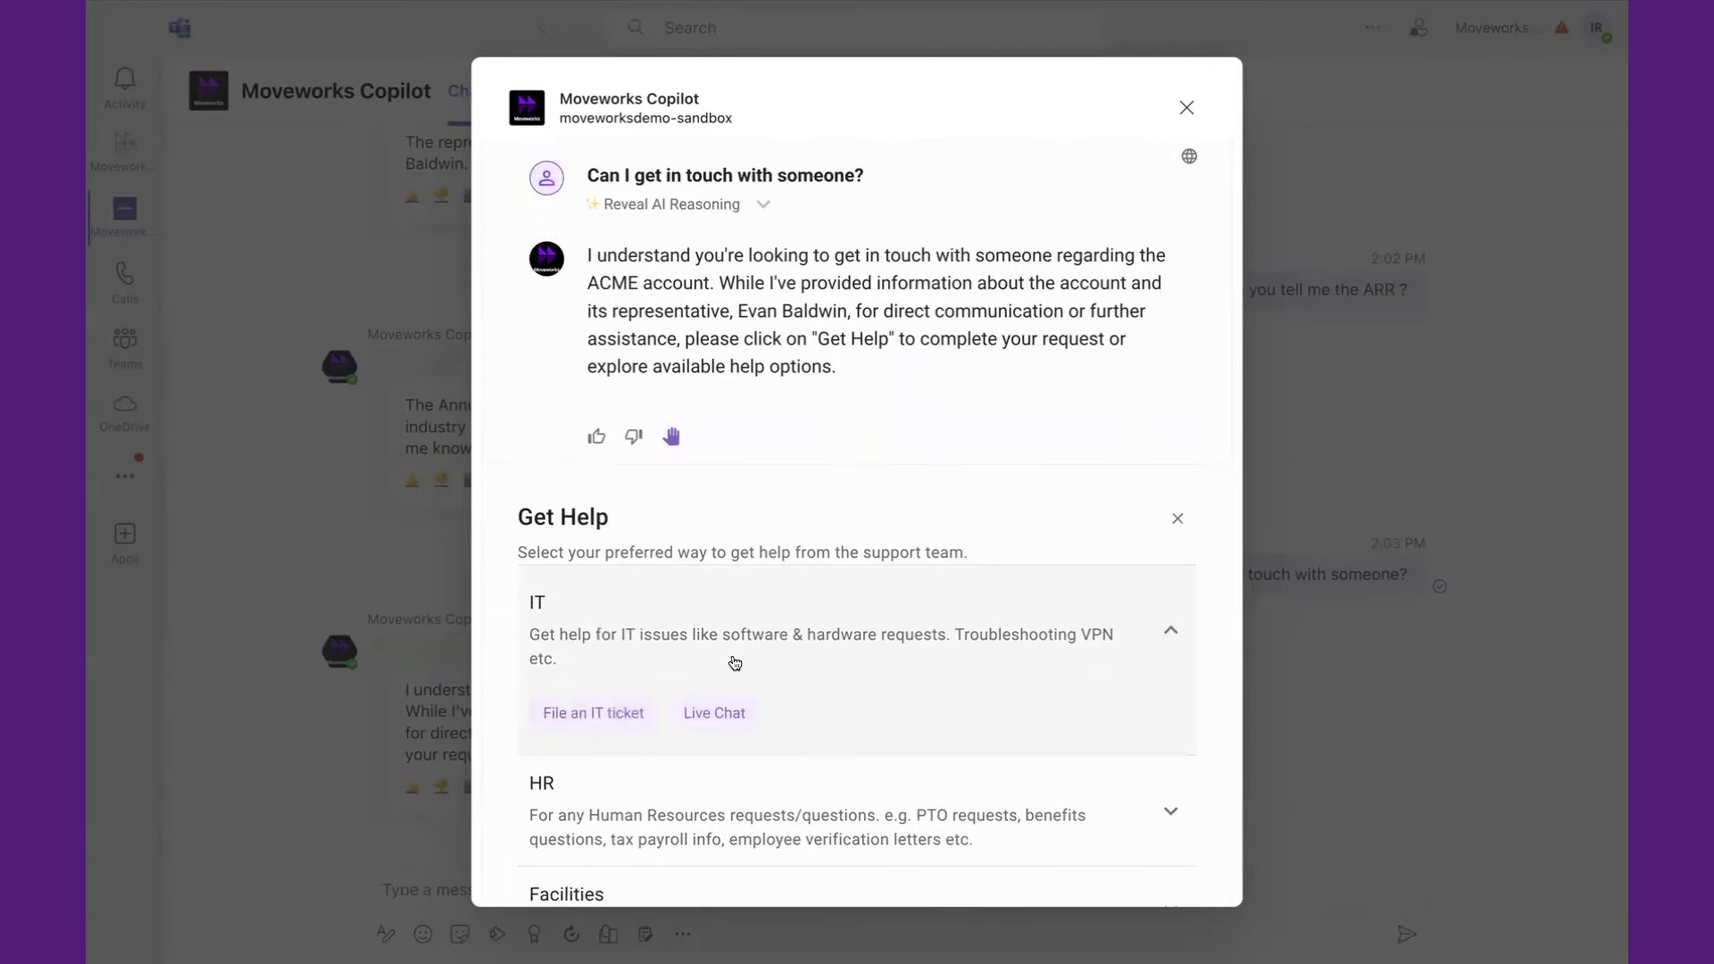
left_click(624, 714)
scroll(630, 727, "down", 4)
left_click(630, 728)
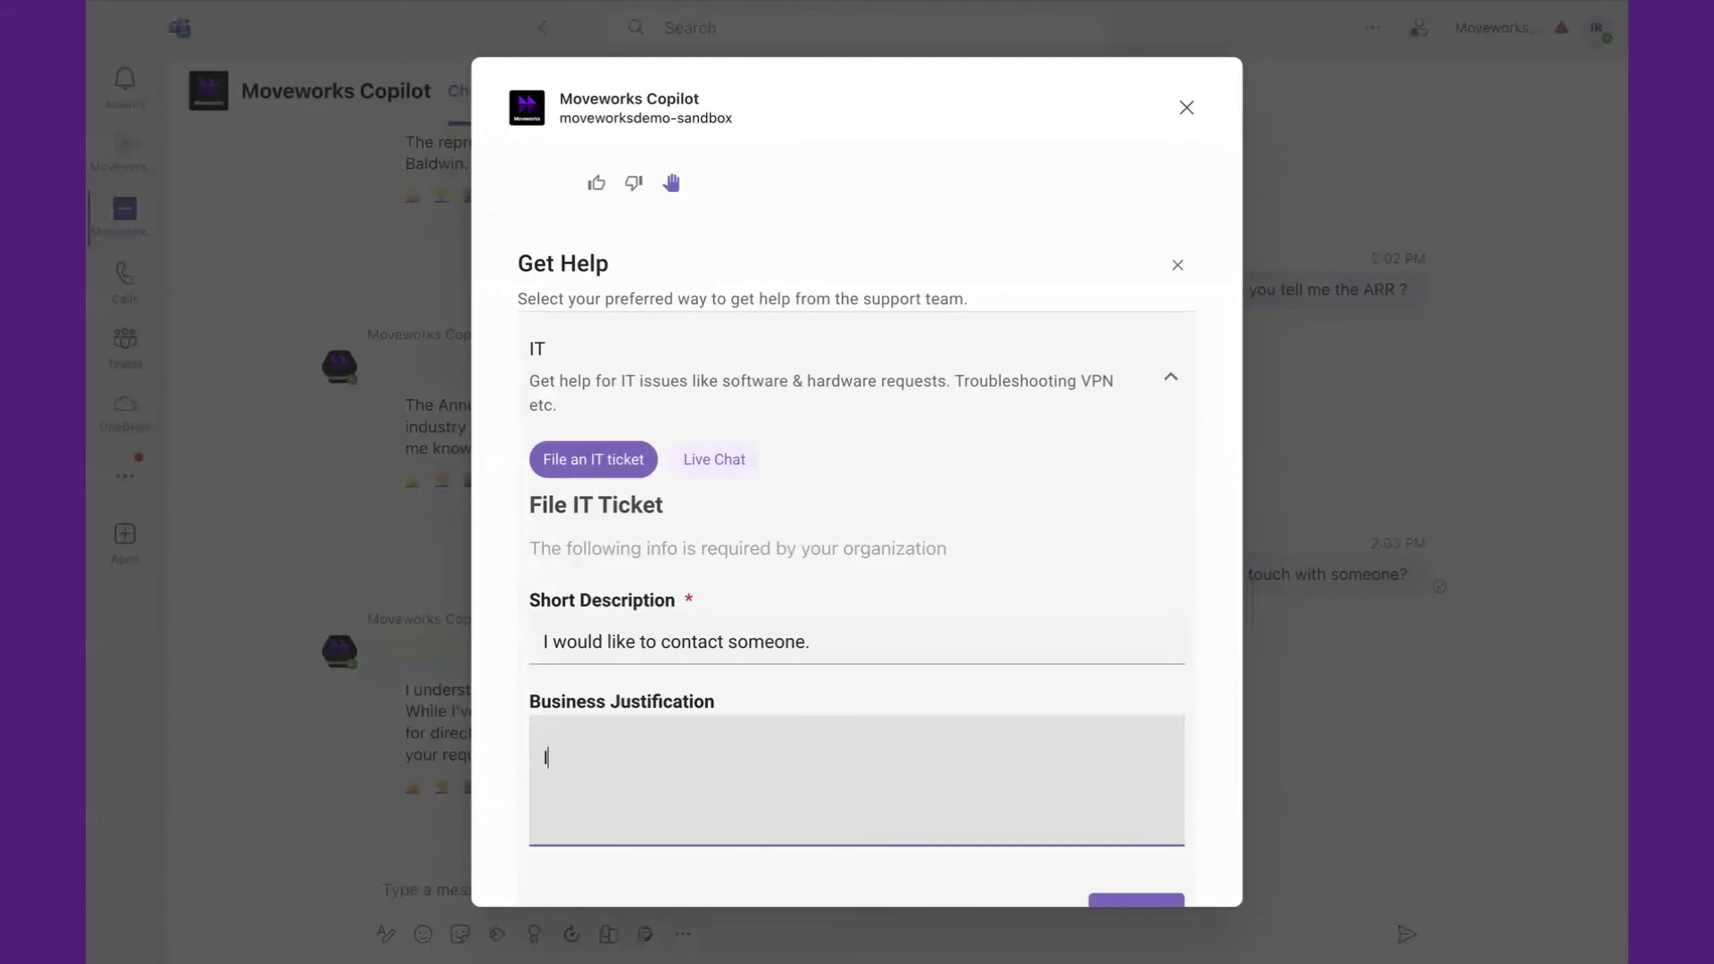
type("I would like some help unlocking an account")
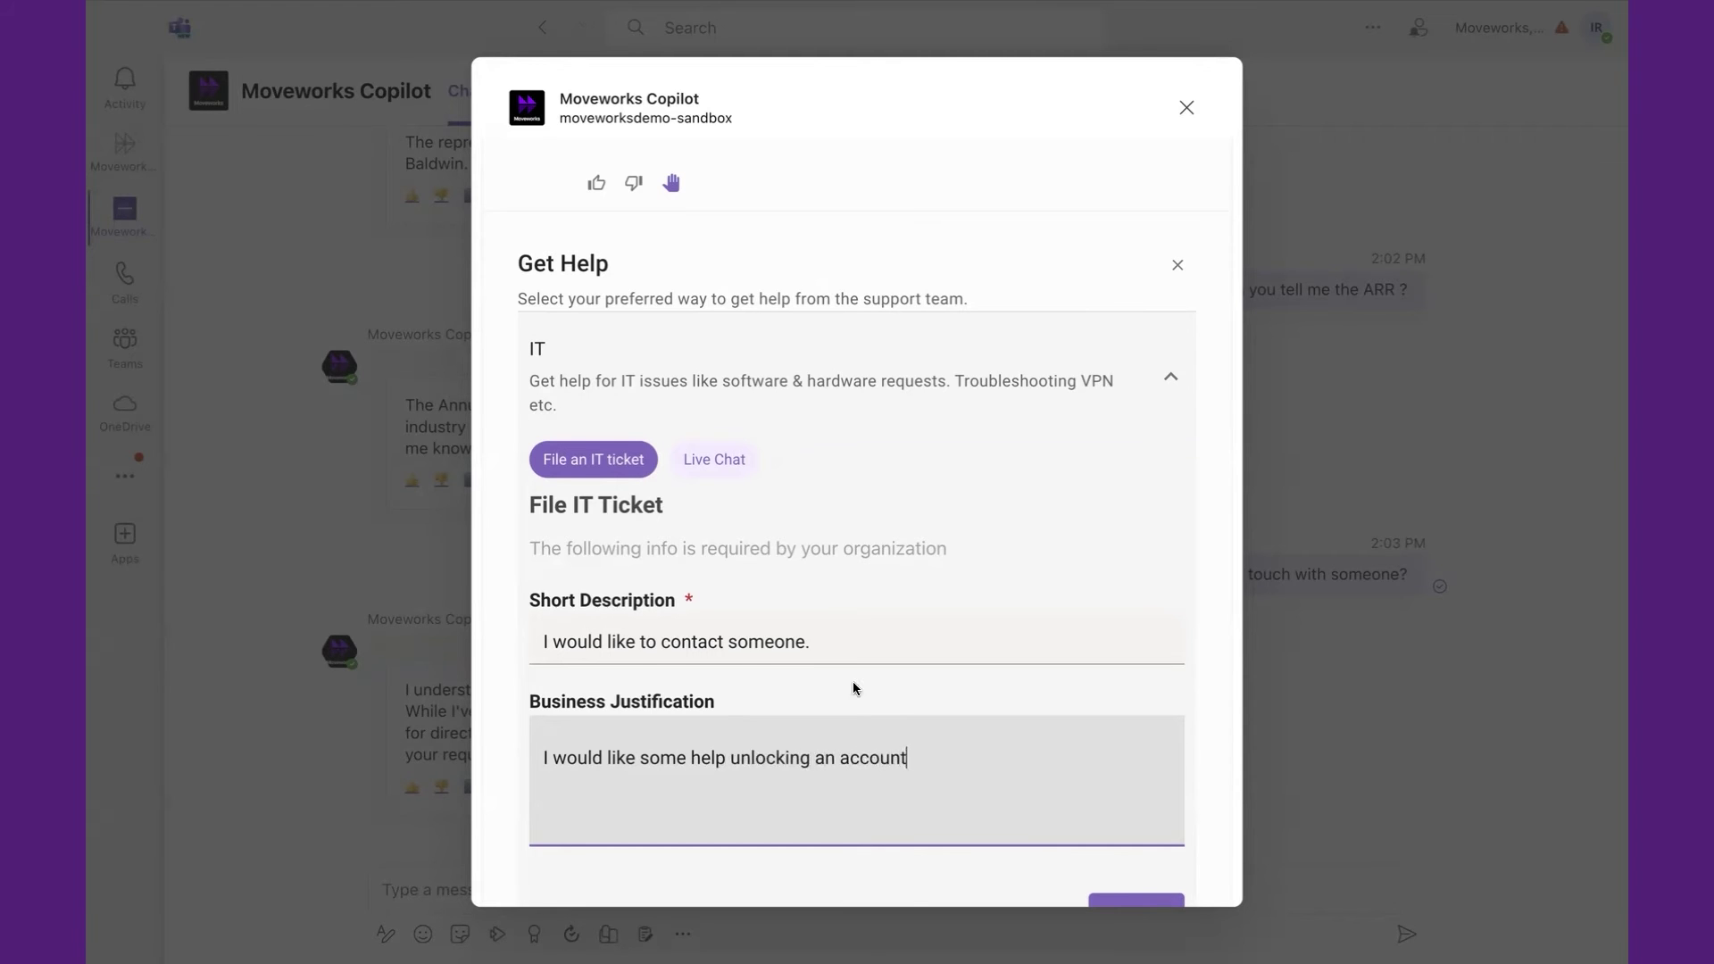
scroll(853, 682, "down", 1)
left_click(1132, 849)
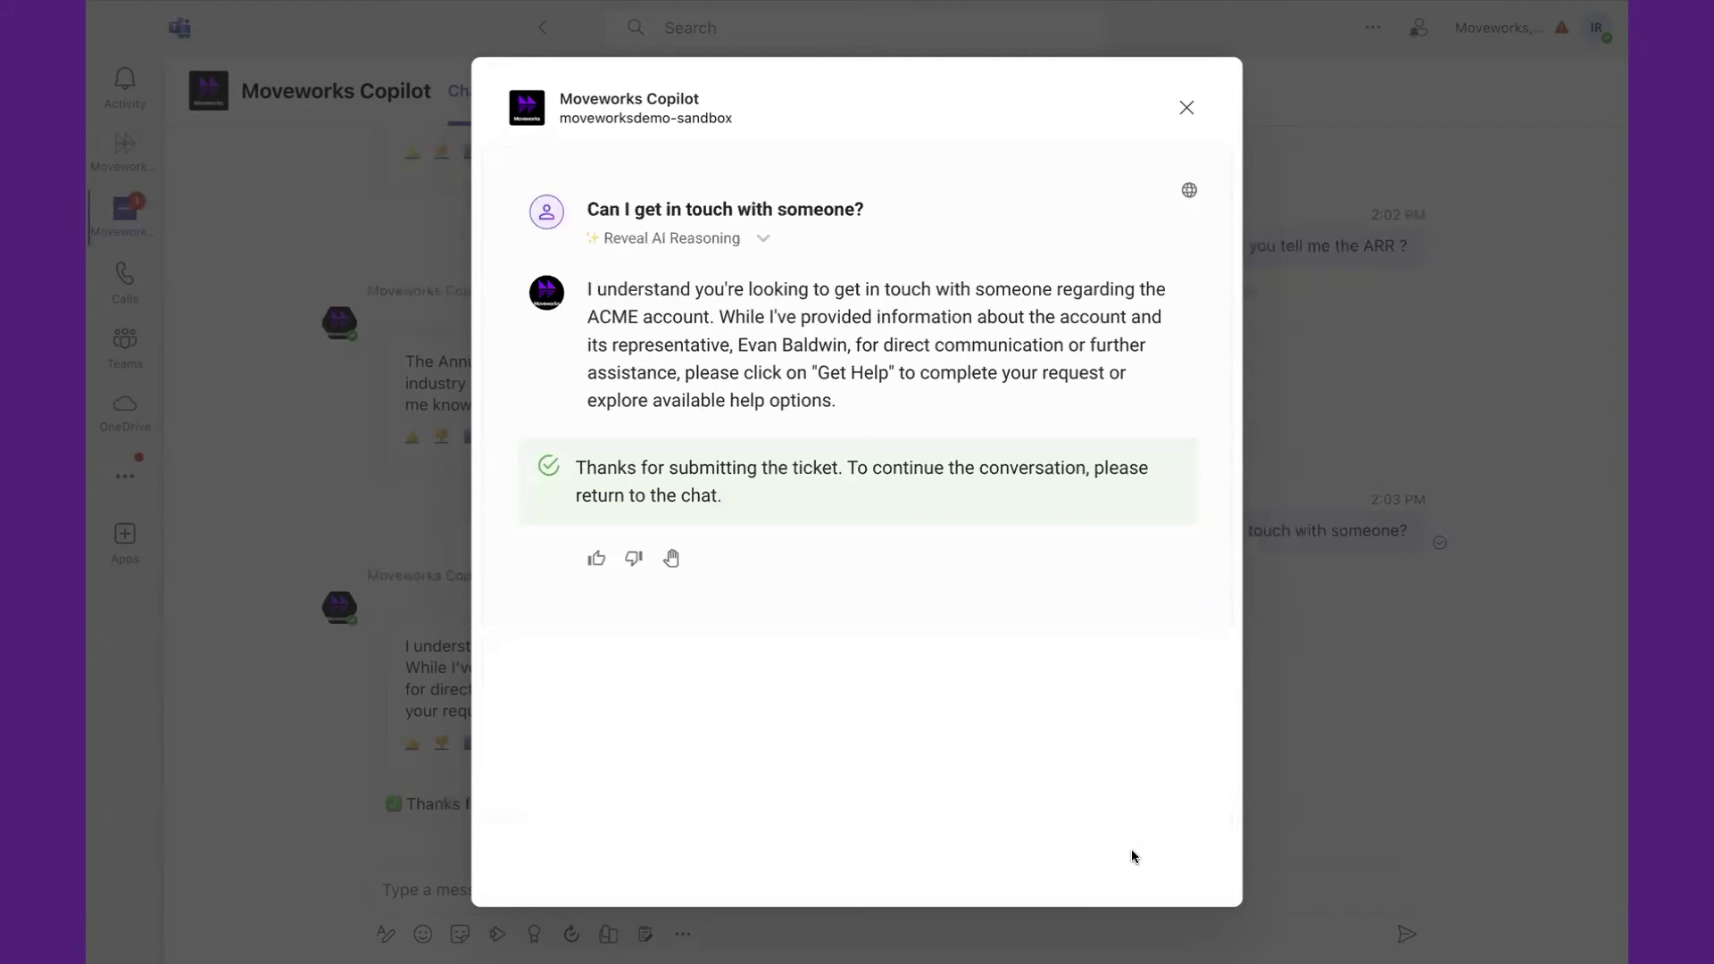
left_click(1186, 108)
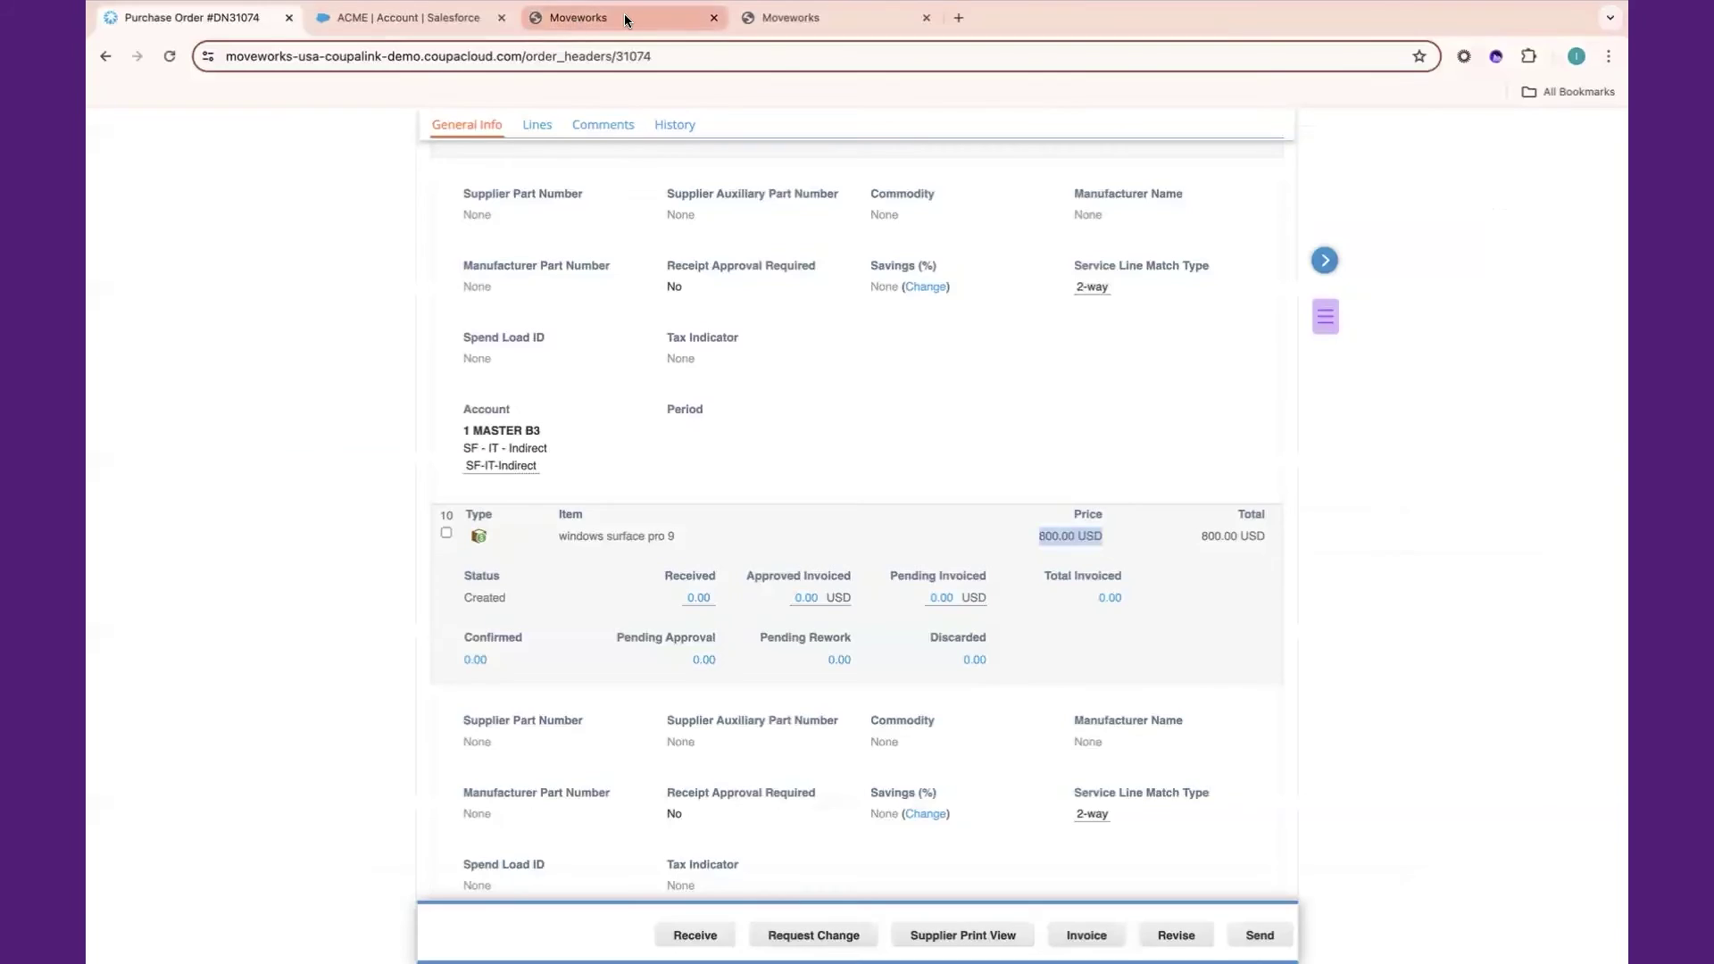
In EXI, close the Troubleshoot Software panel and review the Department and Ticket Type filter choices.
left_click(627, 14)
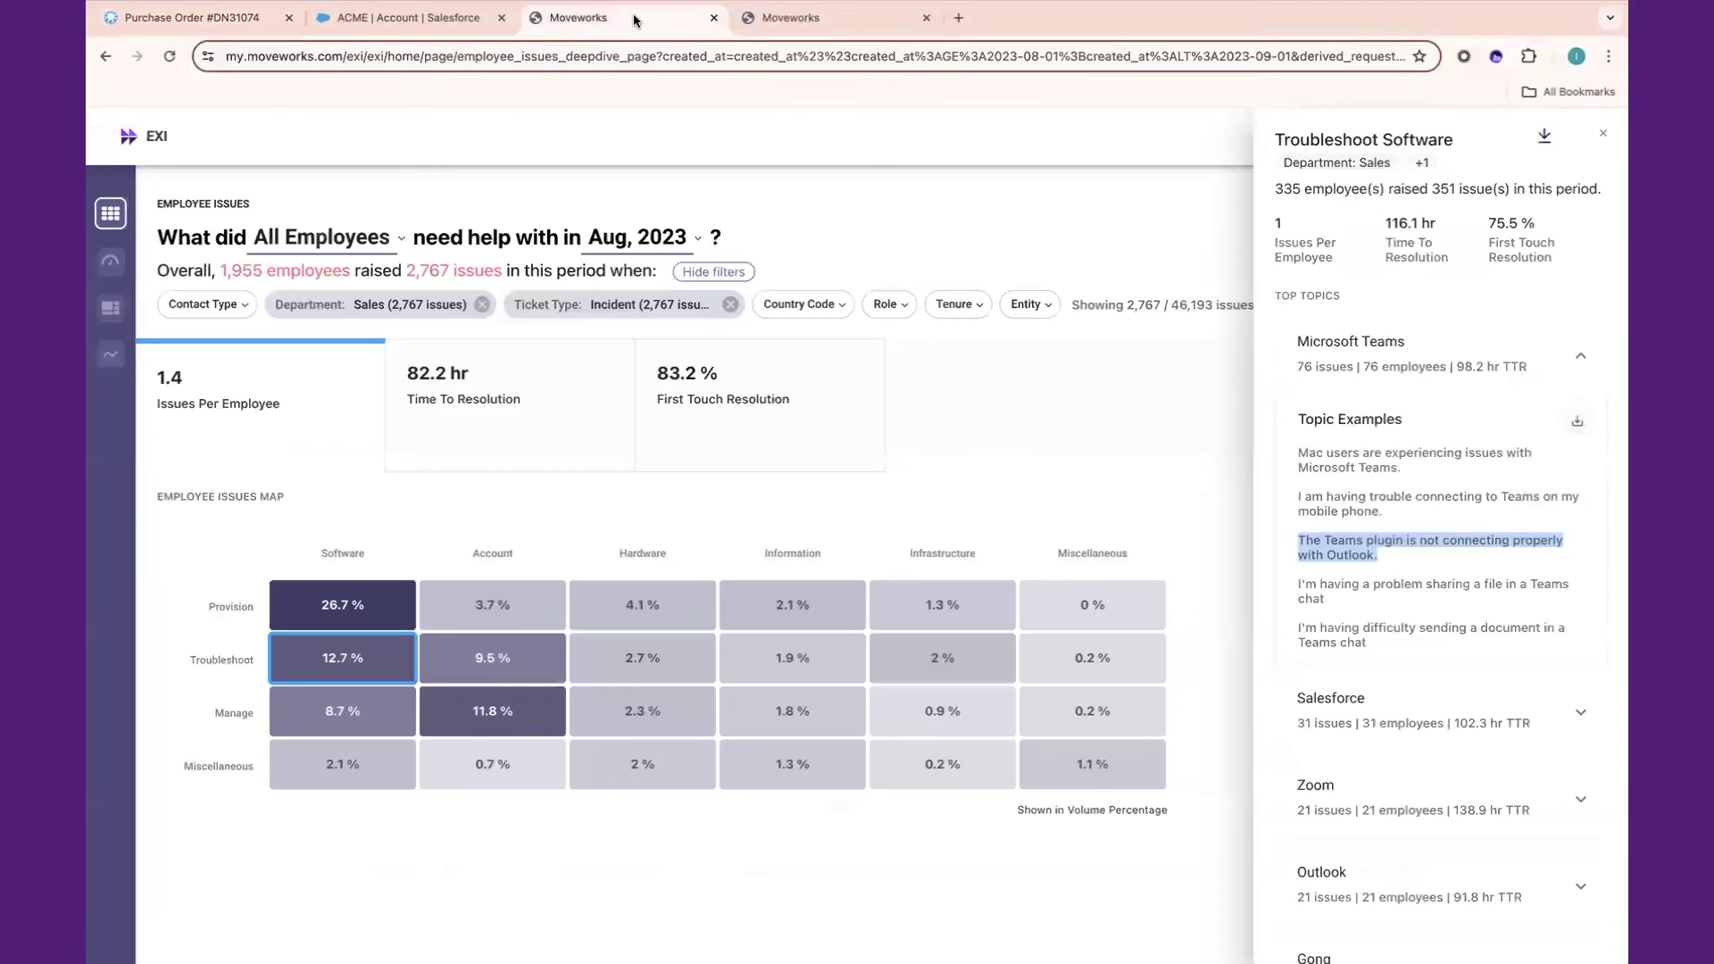
left_click(1604, 134)
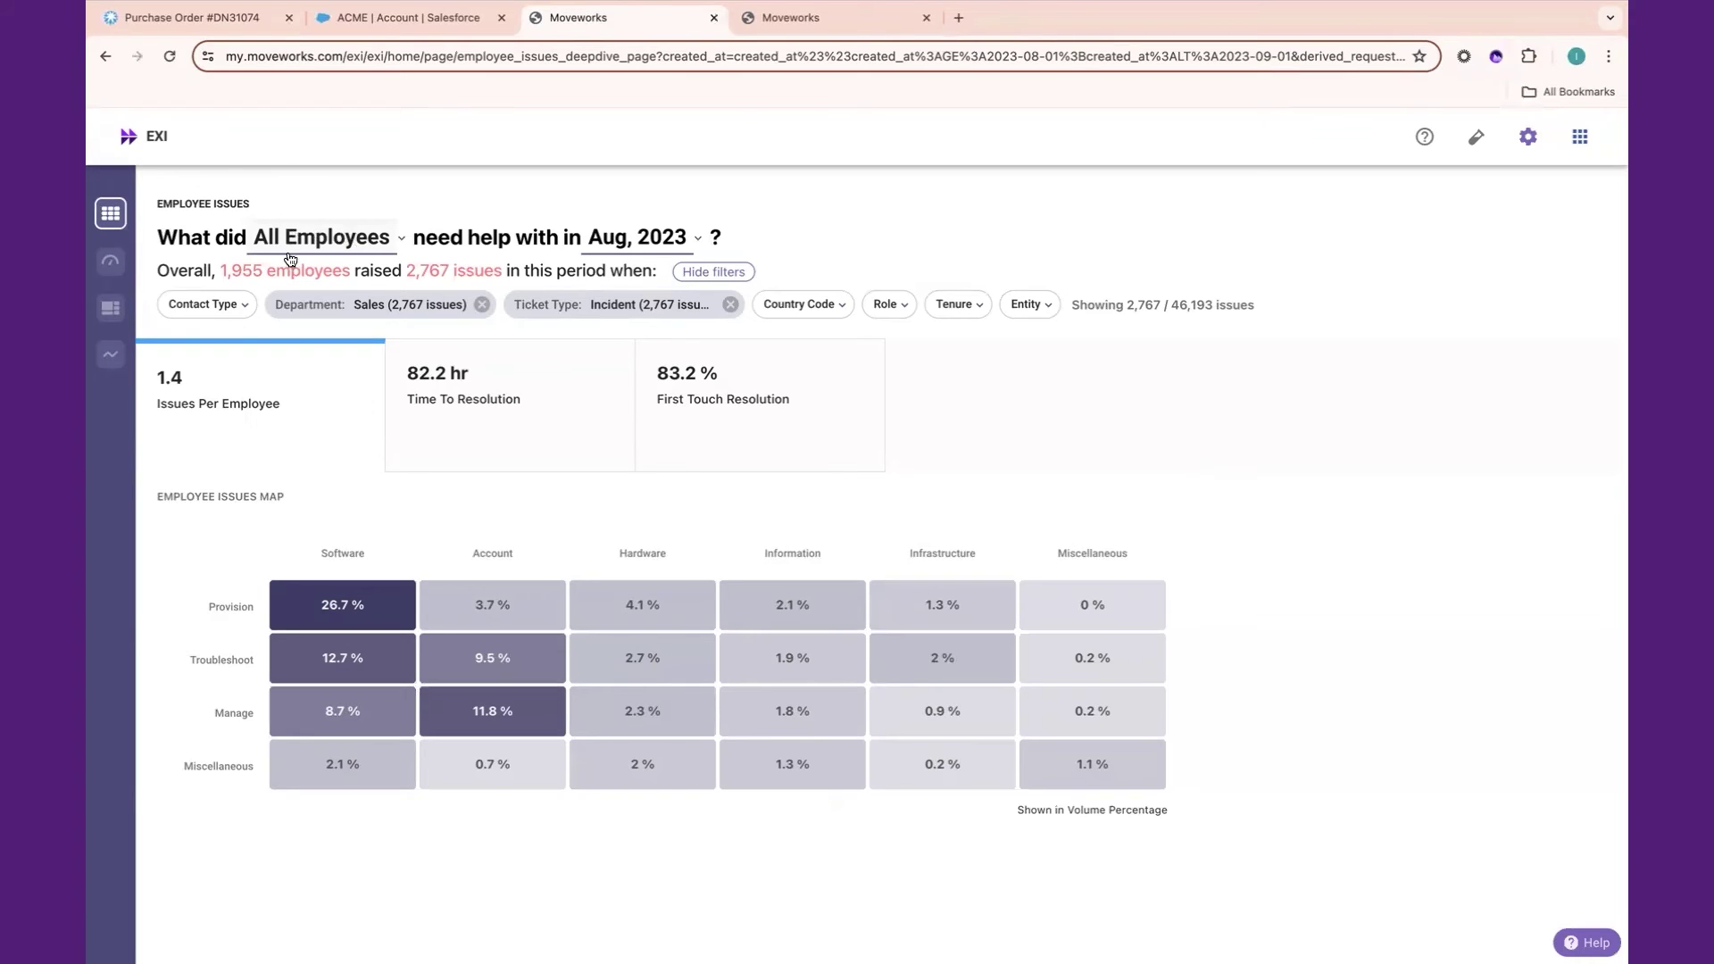
left_click(373, 304)
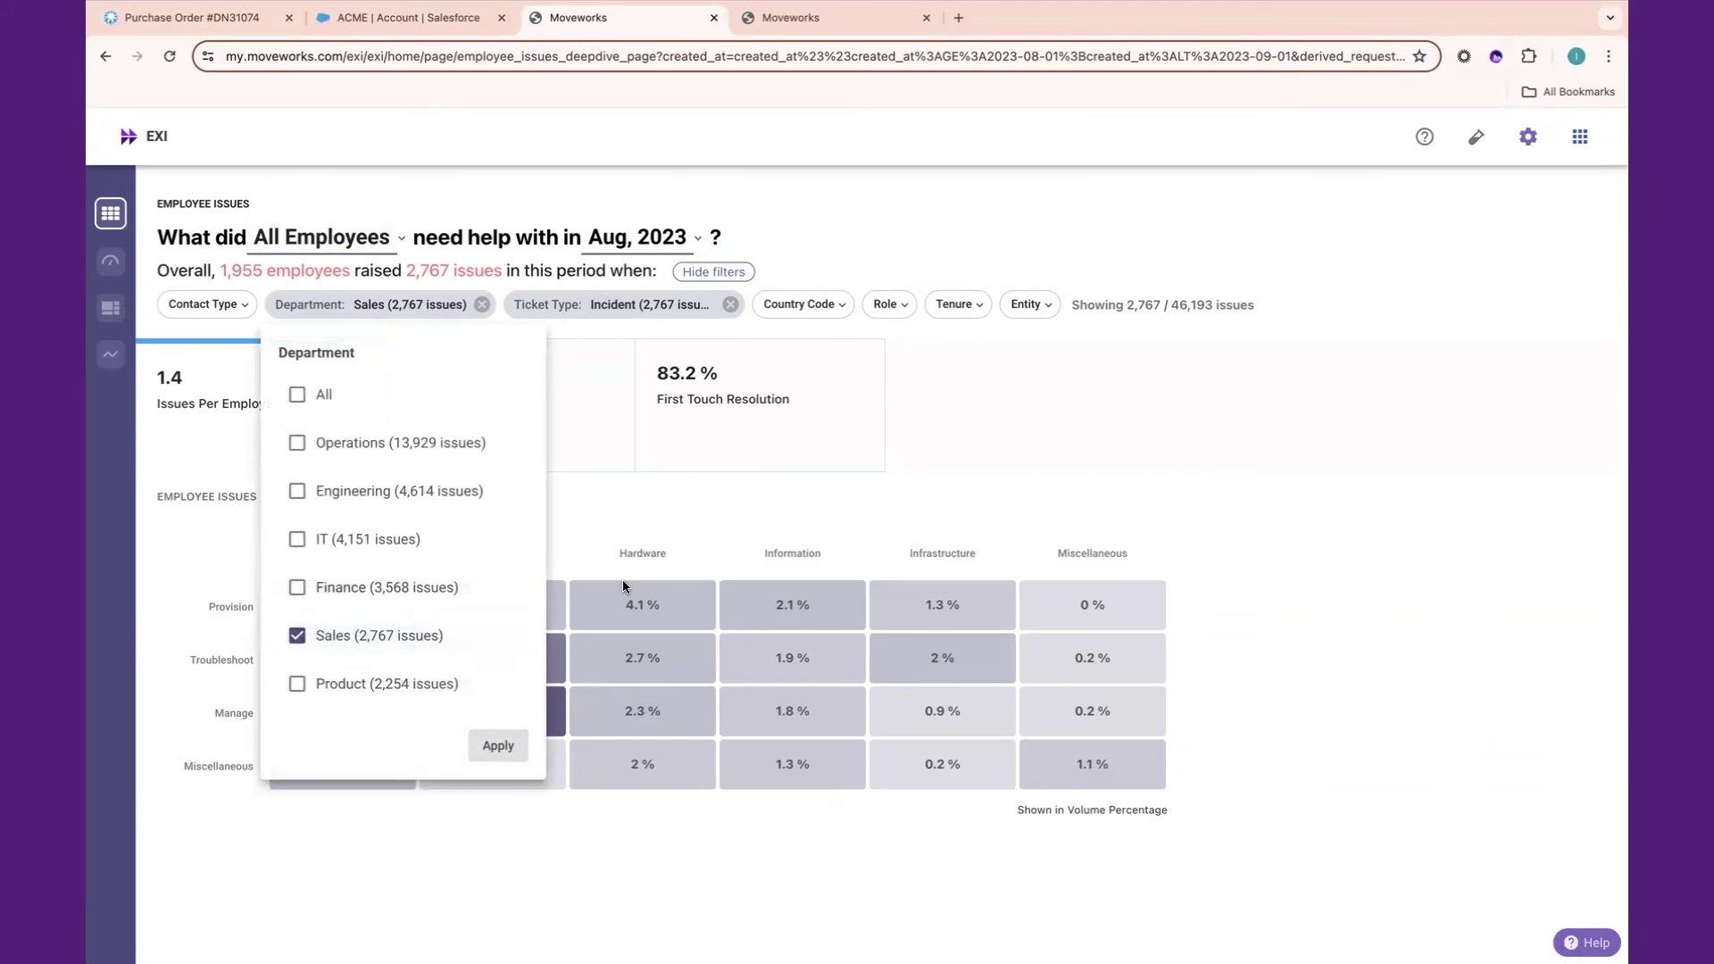
left_click(999, 401)
left_click(634, 303)
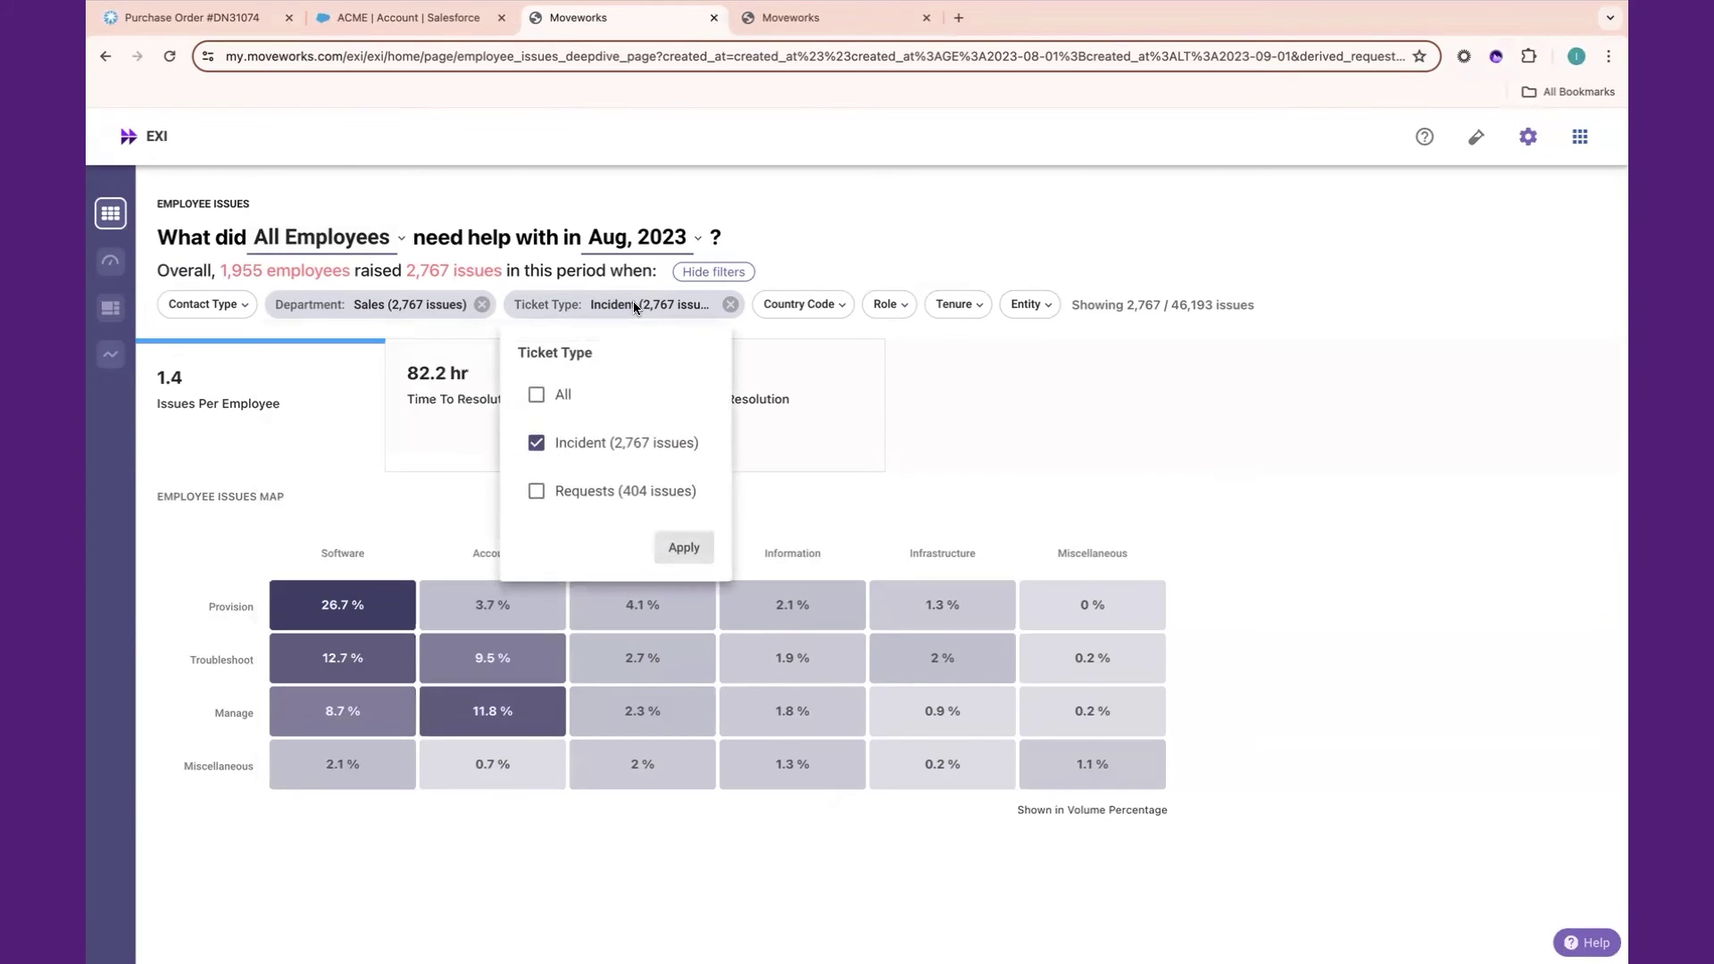
left_click(1203, 501)
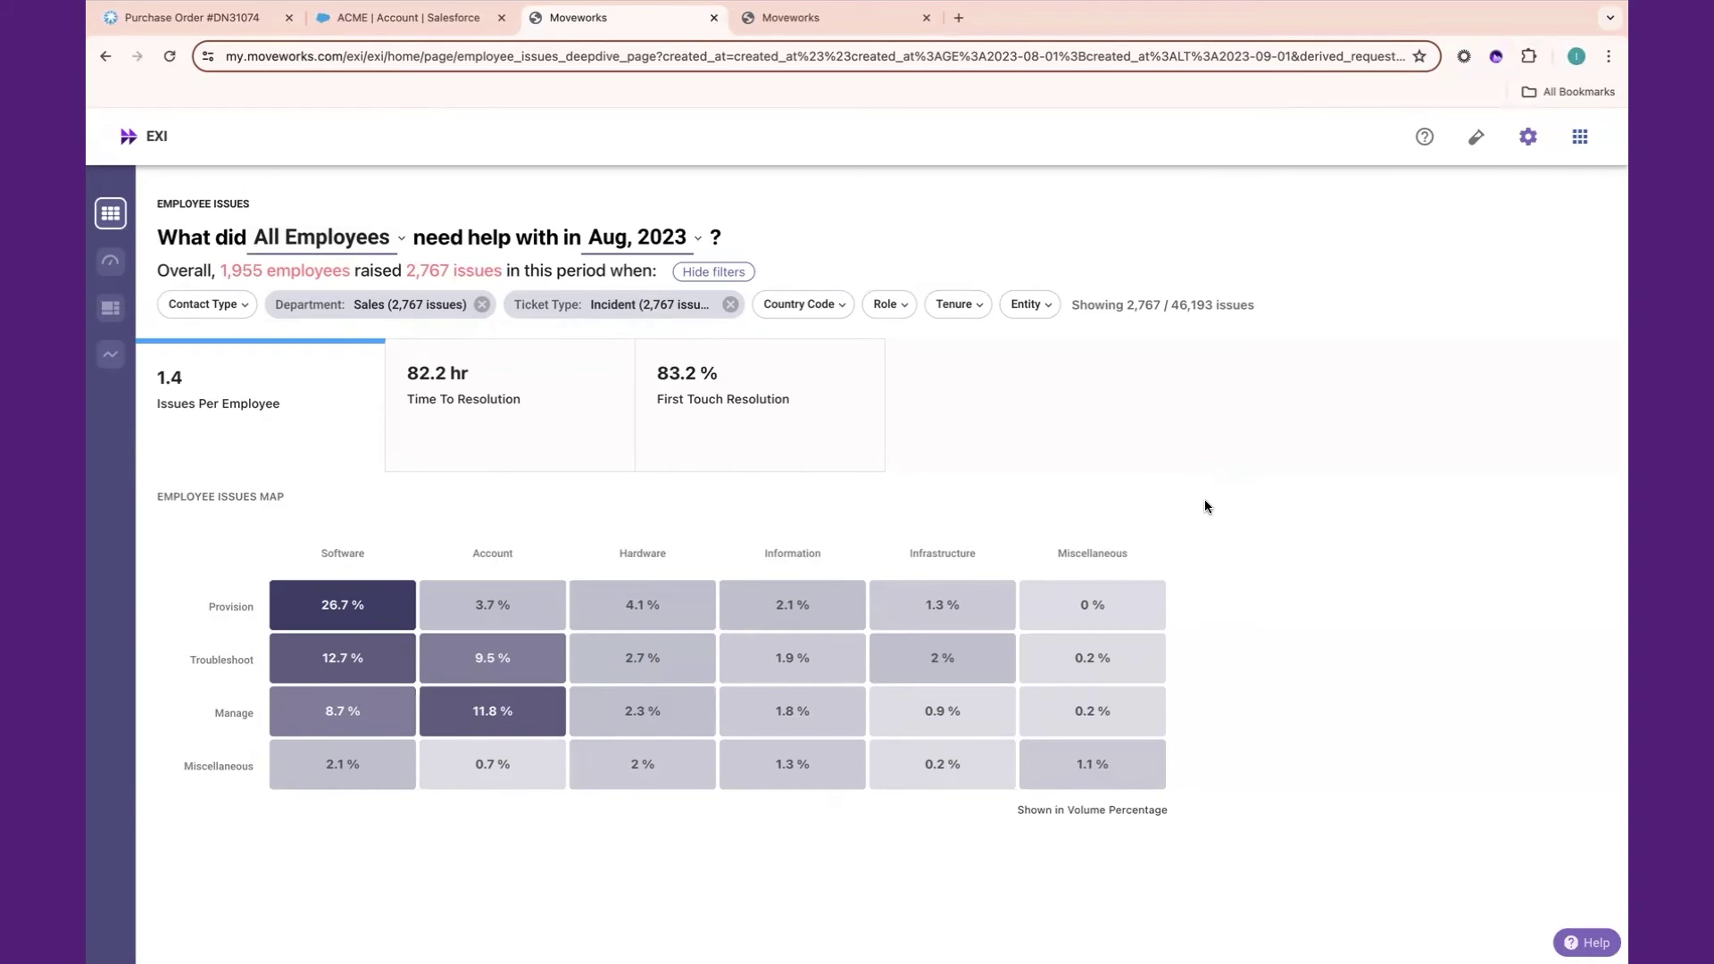
Drill into Troubleshoot Software, expand Microsoft Teams, and select the Outlook plugin example issue.
left_click(362, 661)
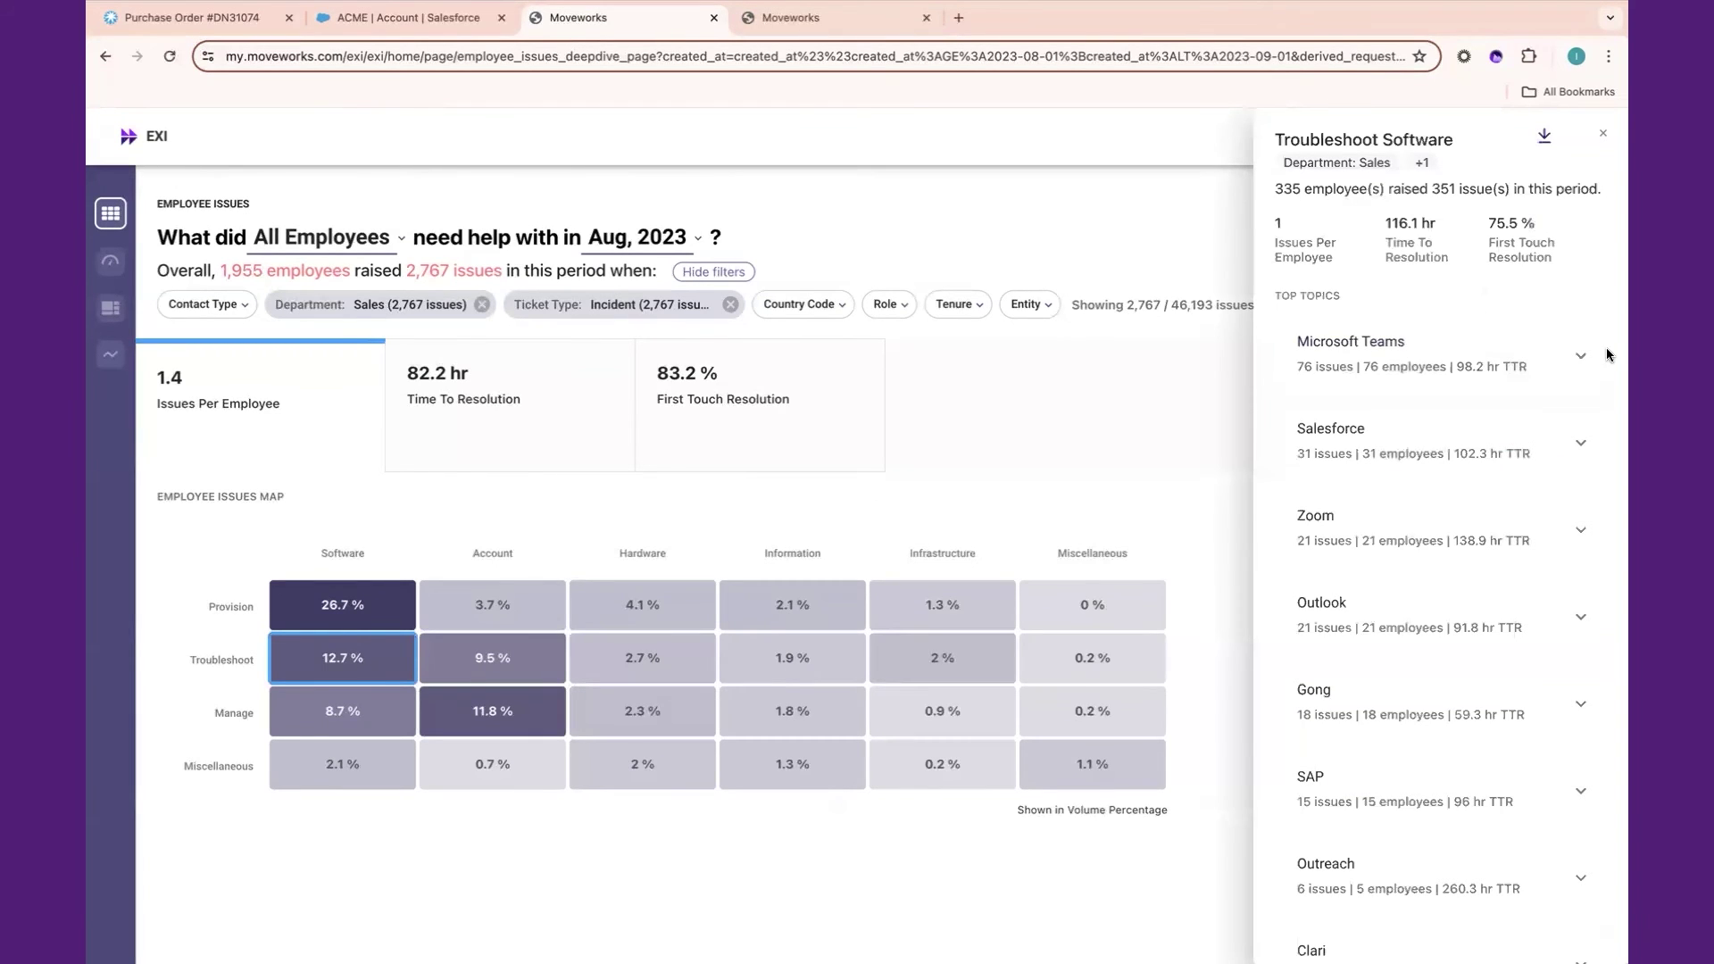
left_click(1584, 390)
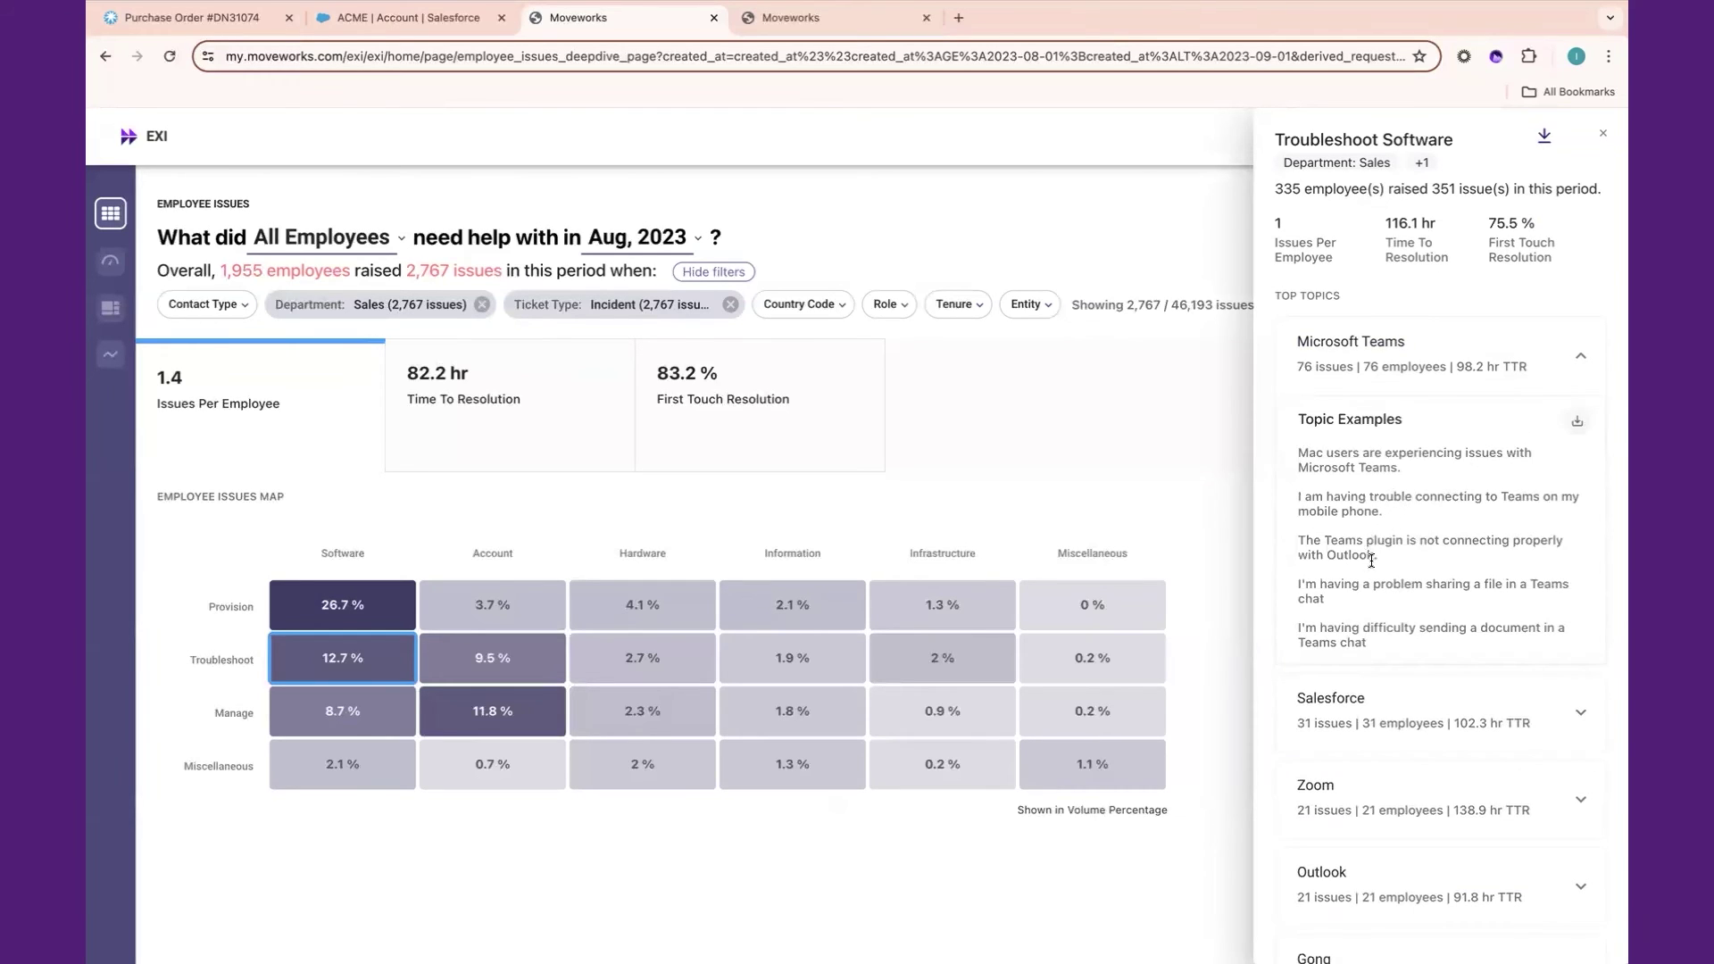
left_click_drag(1363, 541, 1282, 533)
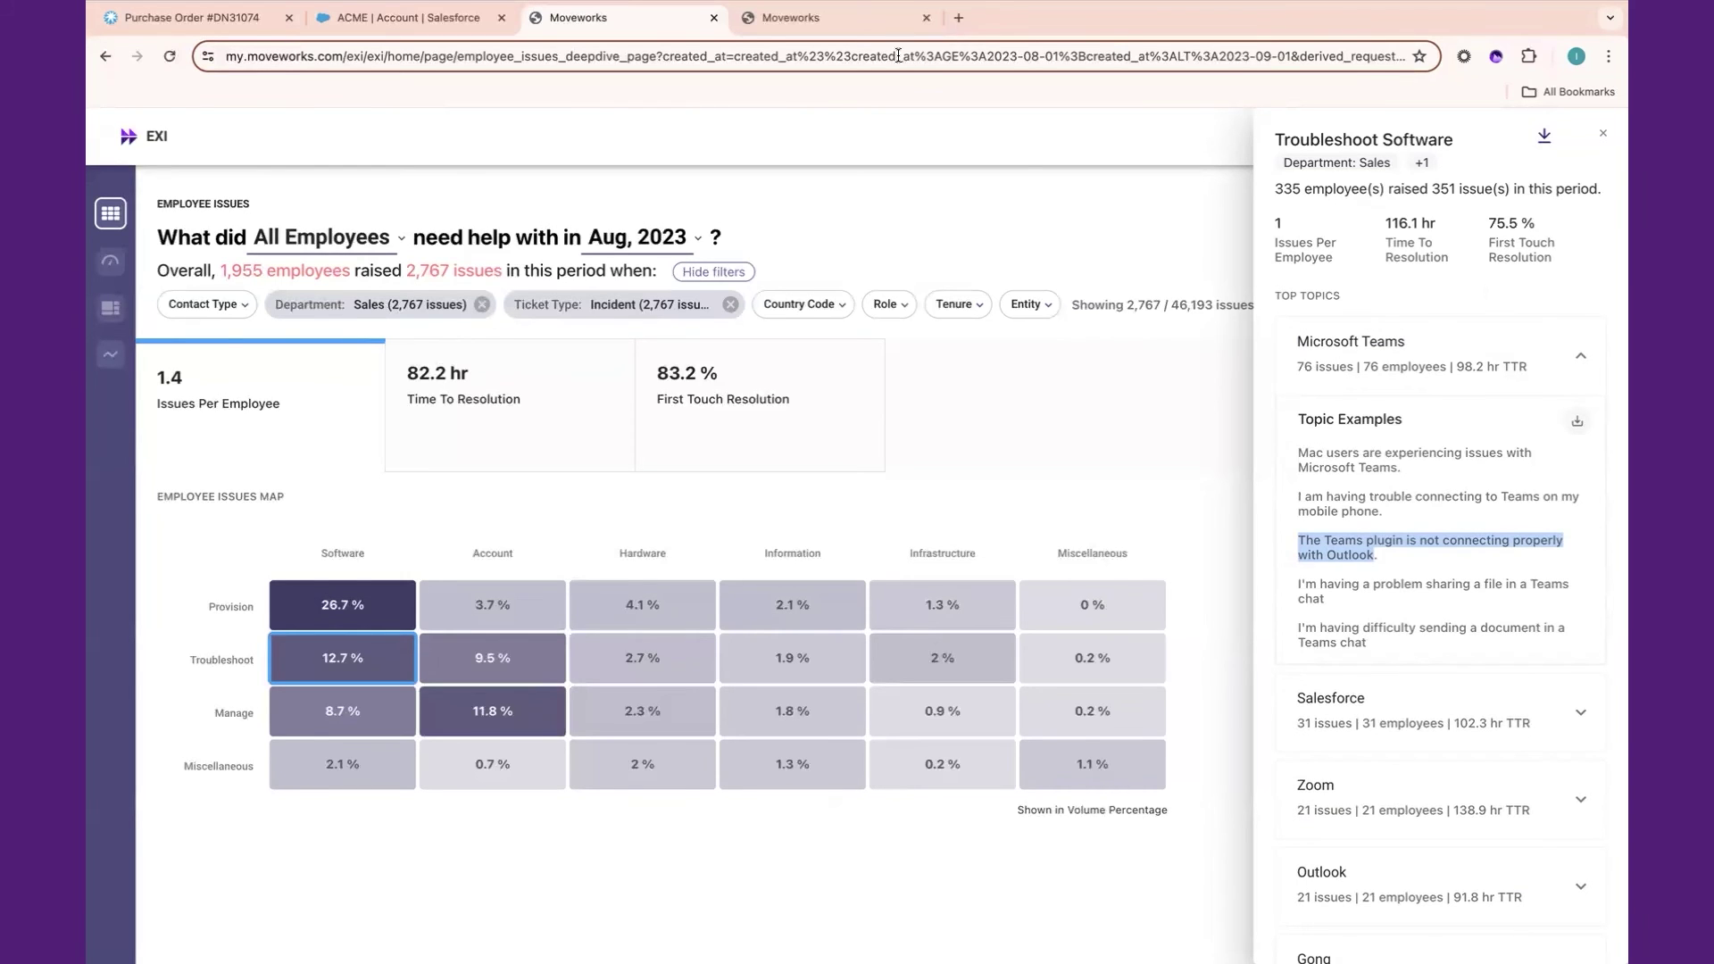
left_click(864, 21)
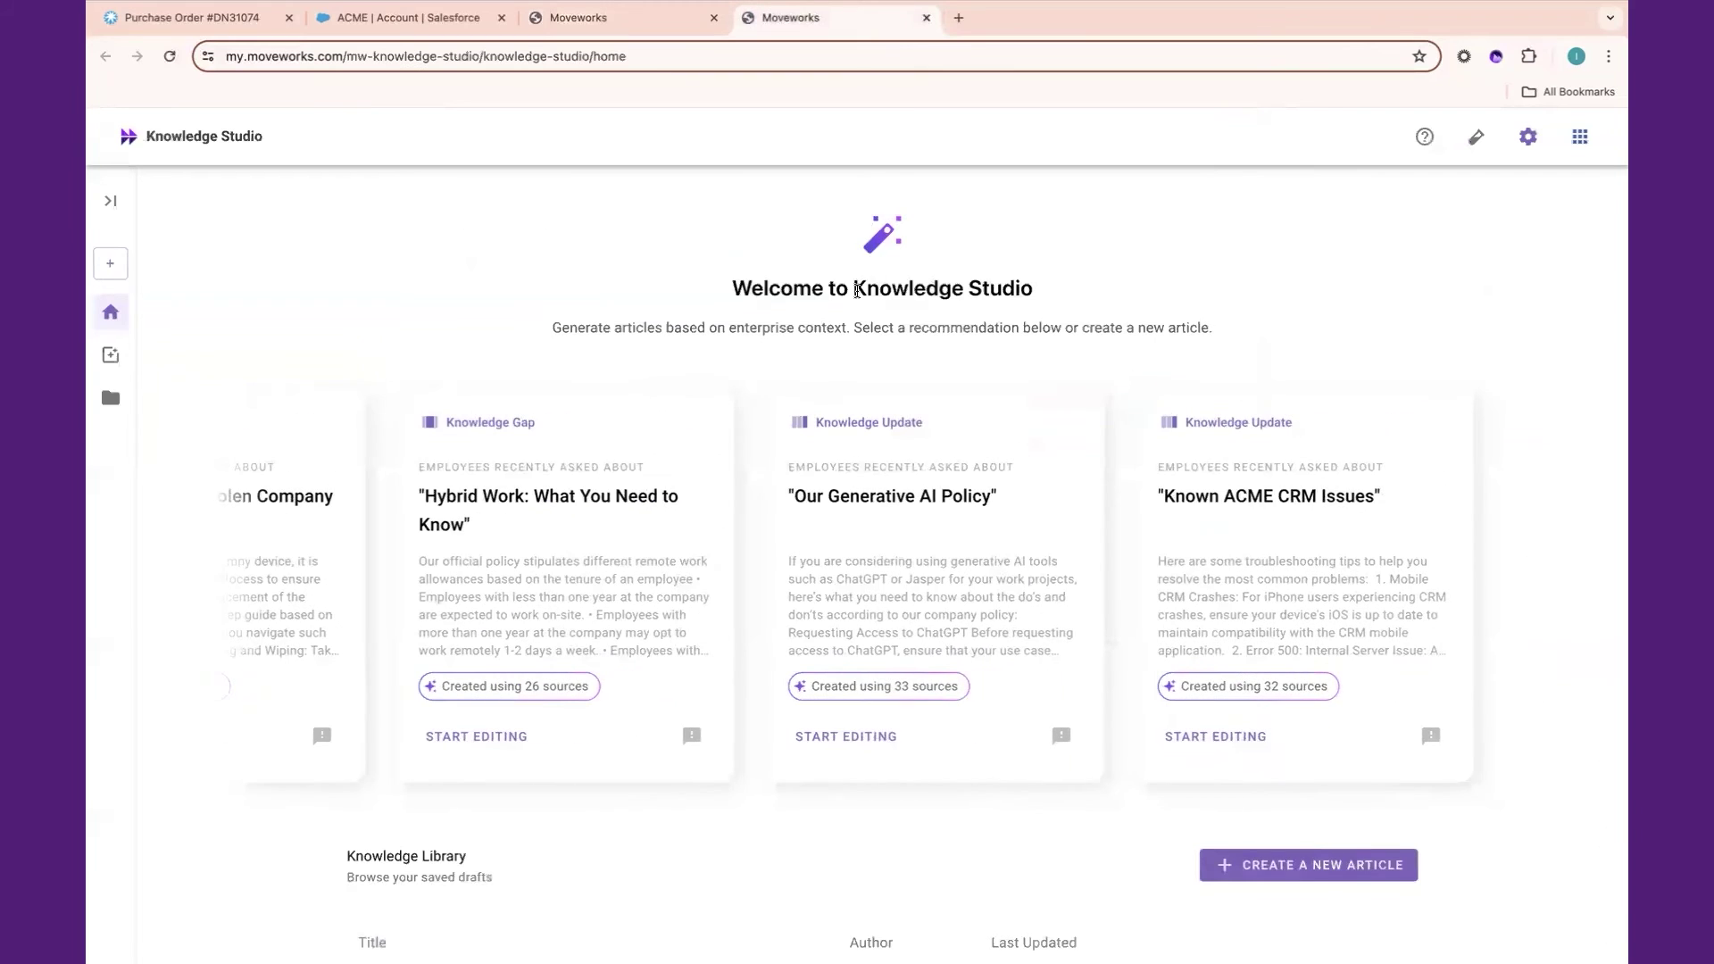
Generate a new article from 'The Teams plugin is not connecting properly with Outlook' and pick 'Can you make this shorter?'.
left_click_drag(856, 290, 1135, 290)
left_click(1134, 290)
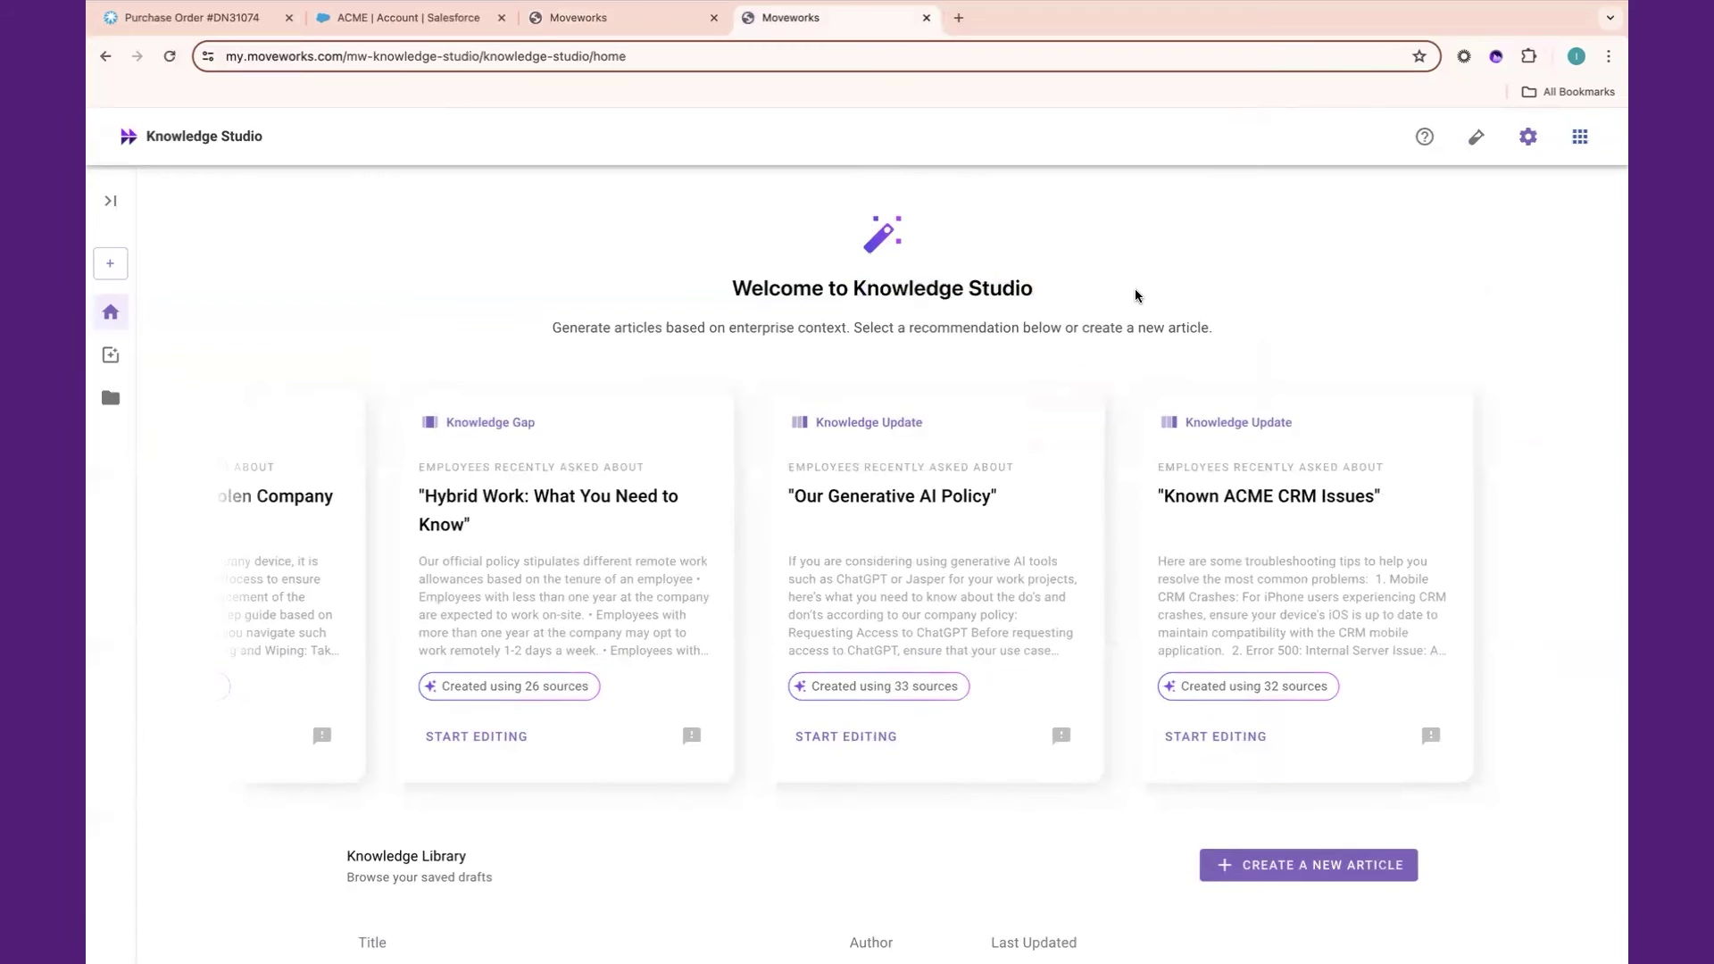
left_click(1277, 877)
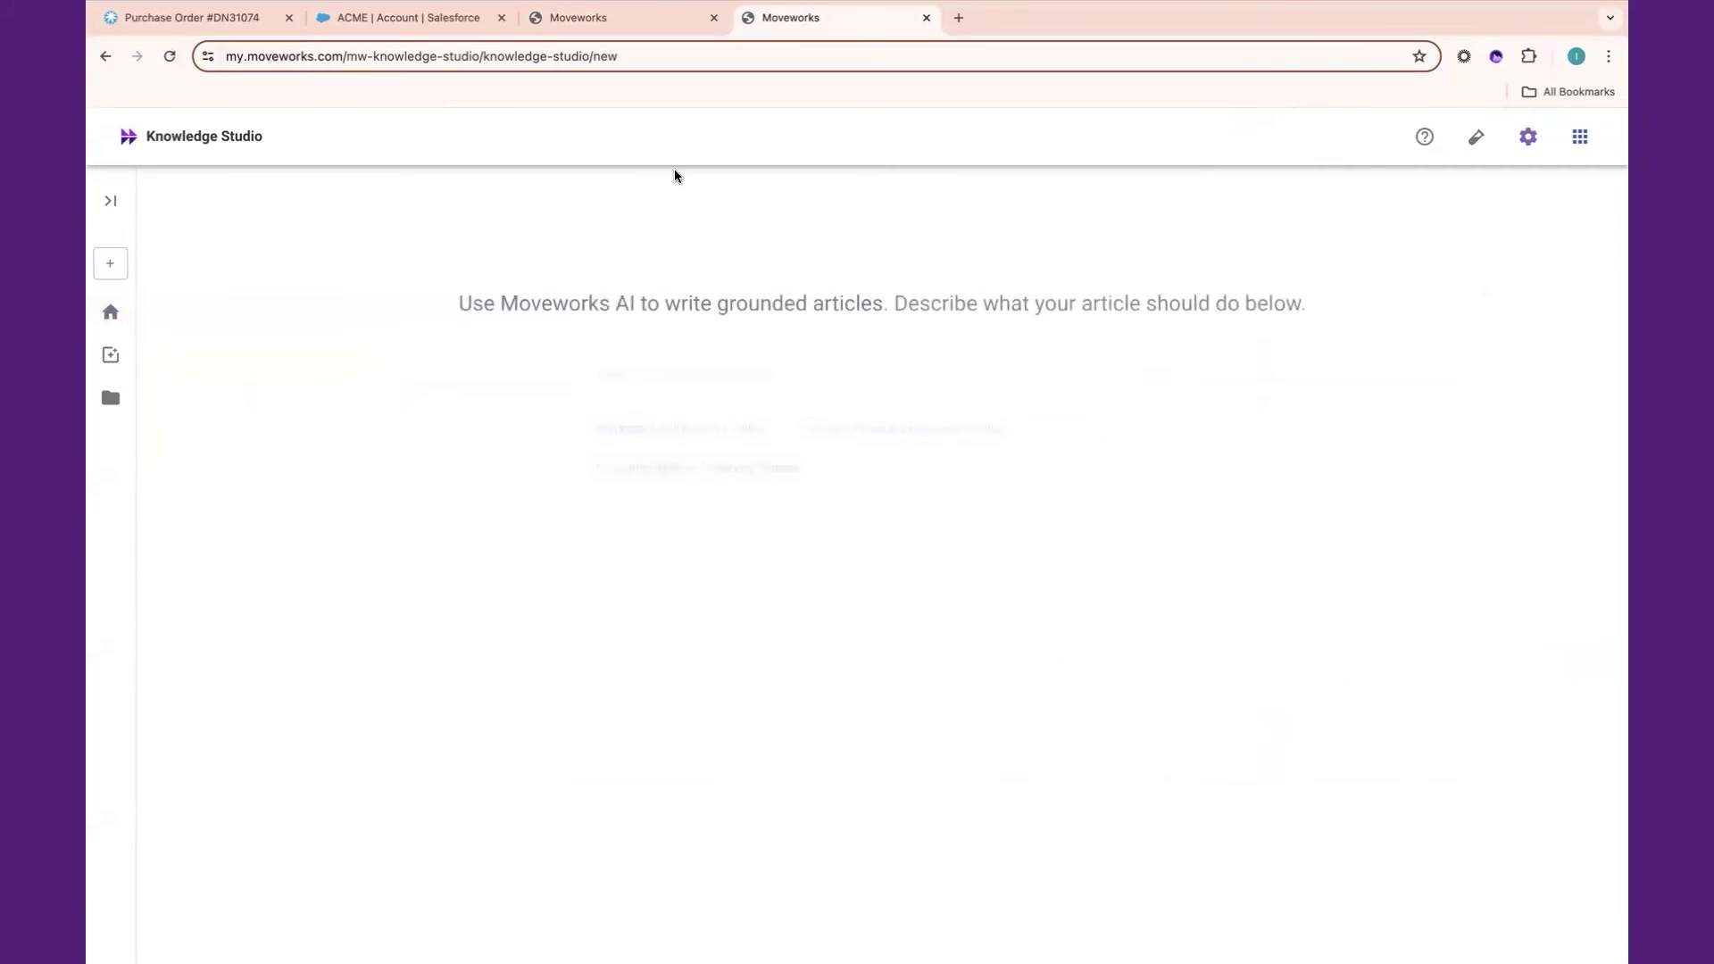
left_click(666, 354)
type("The Teams plugin is not connecting properly with Outlook")
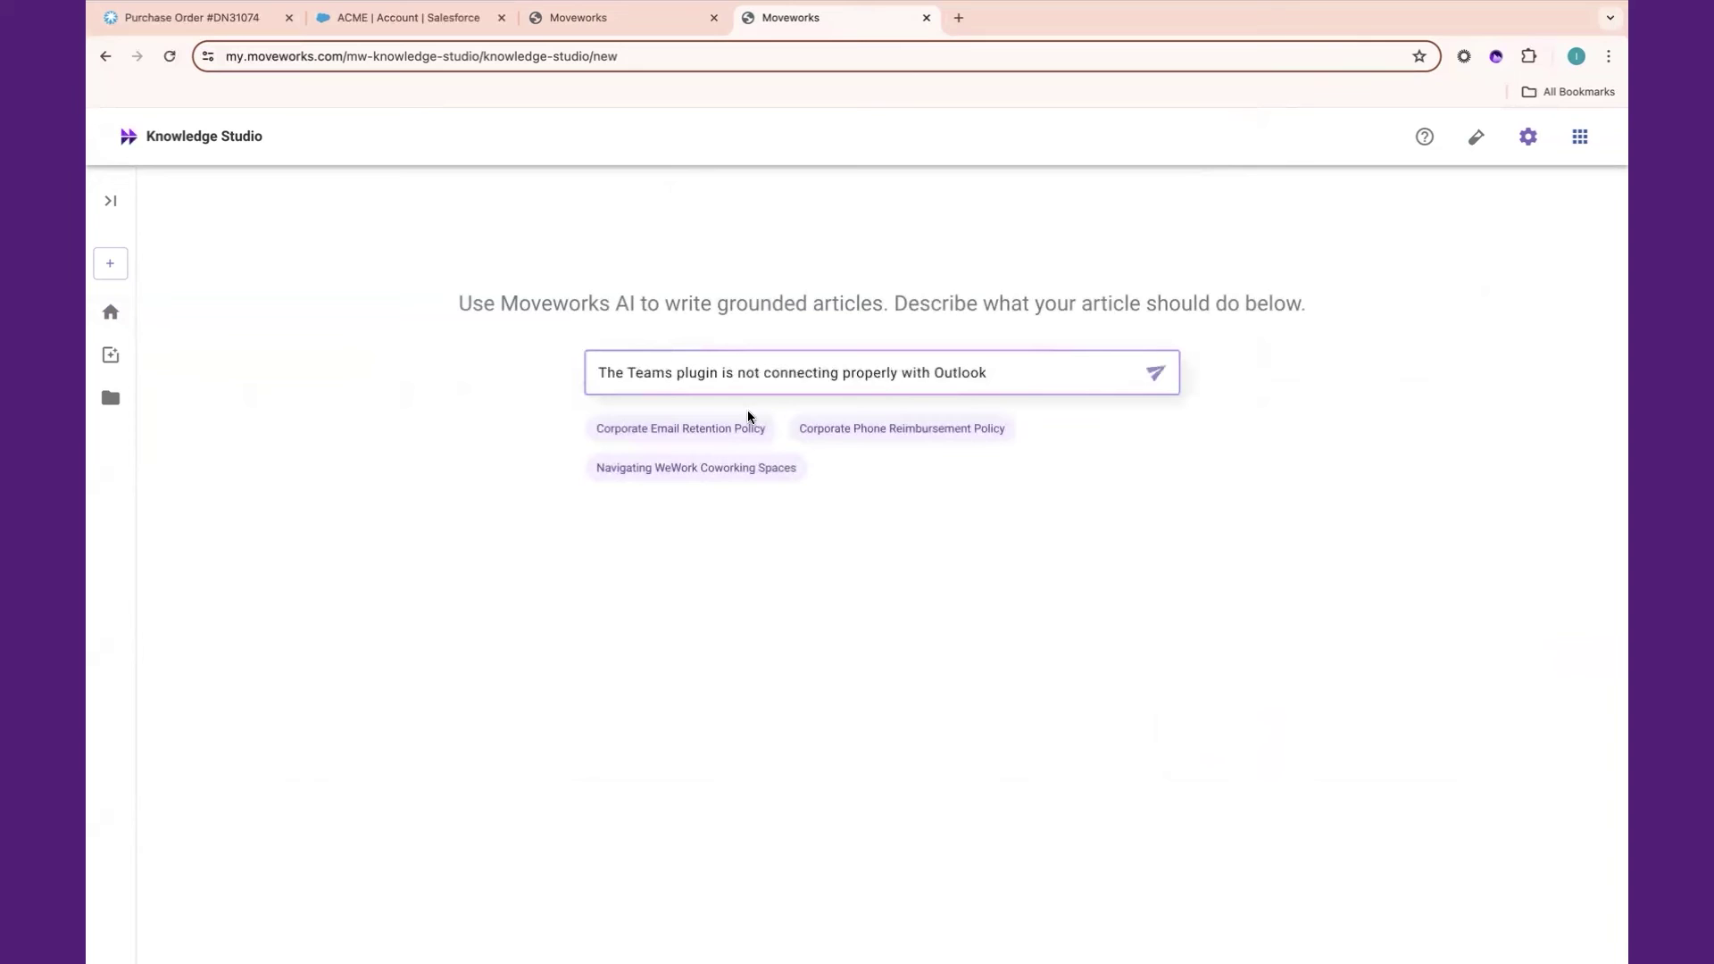
left_click(1156, 374)
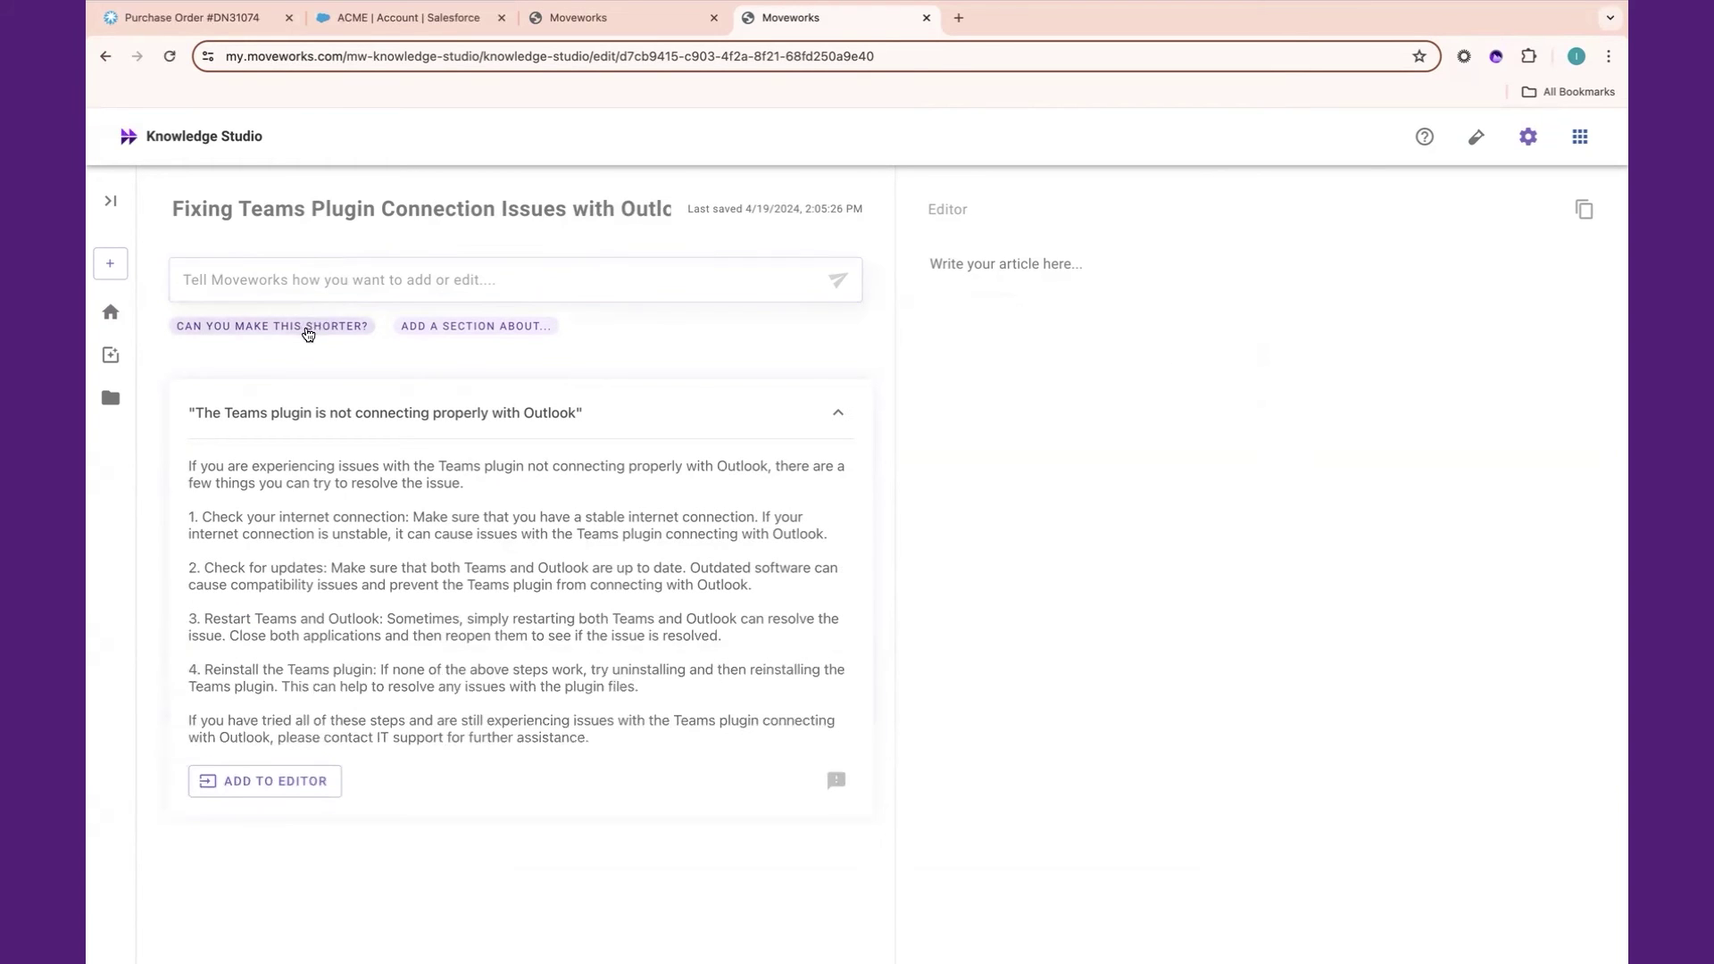
left_click(308, 329)
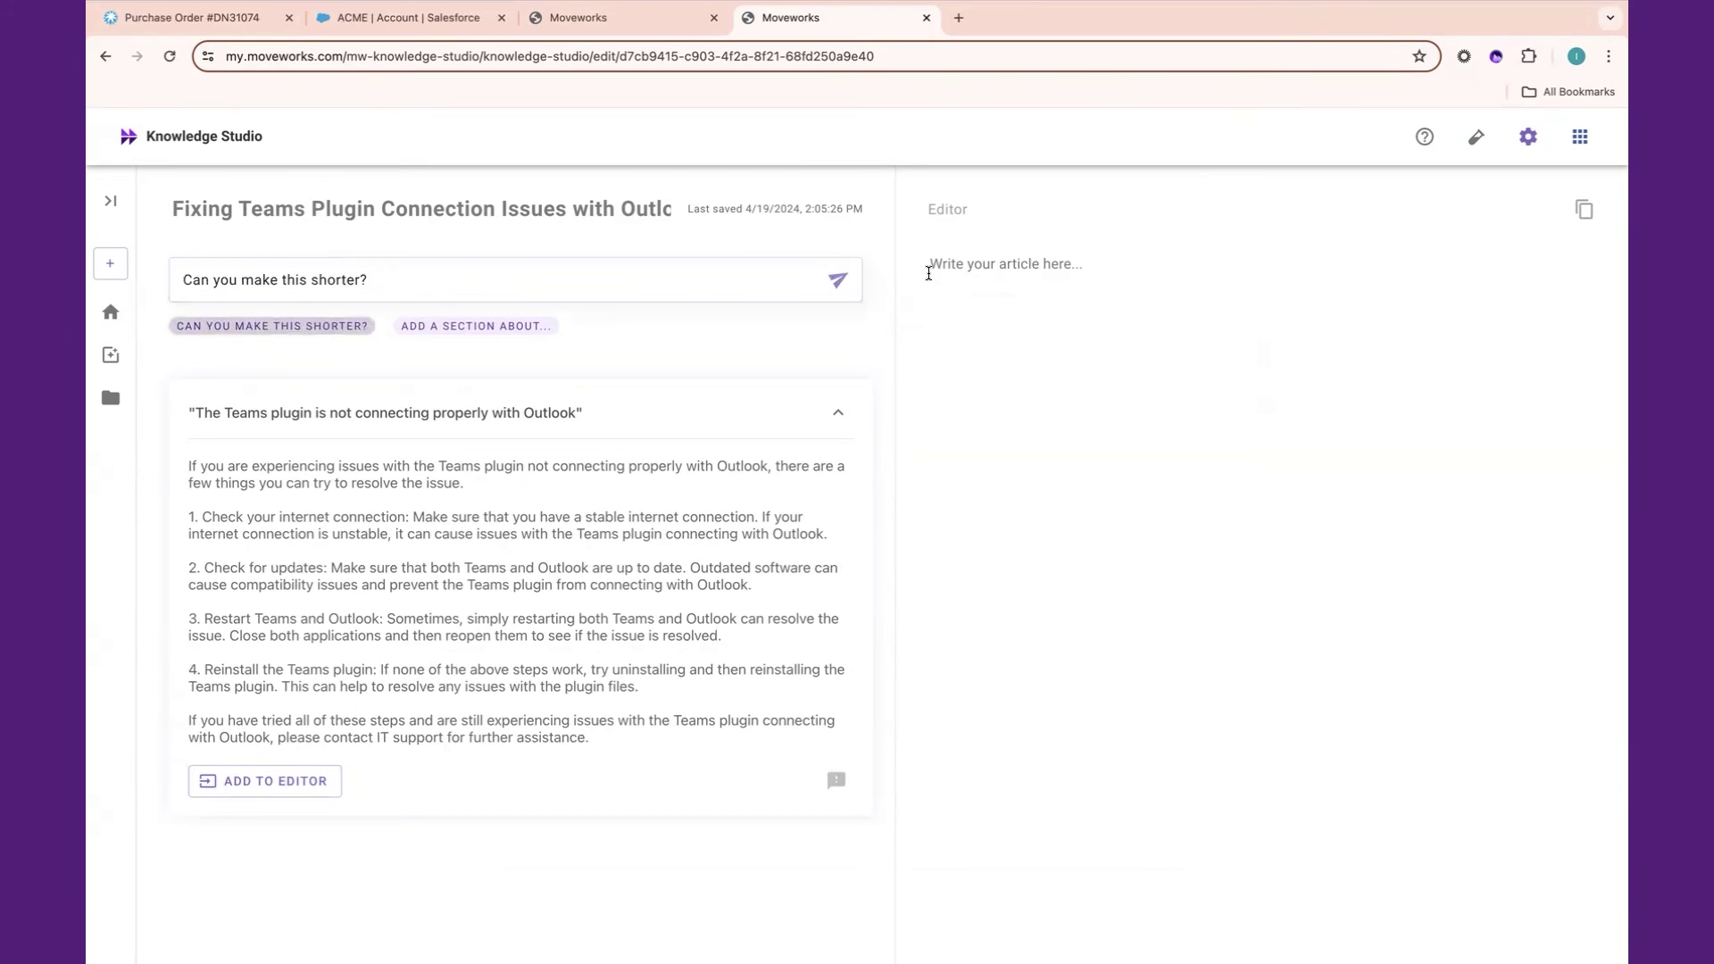
Shorten the answer, translate it to Canadian French, and add the French steps to the editor.
left_click(845, 282)
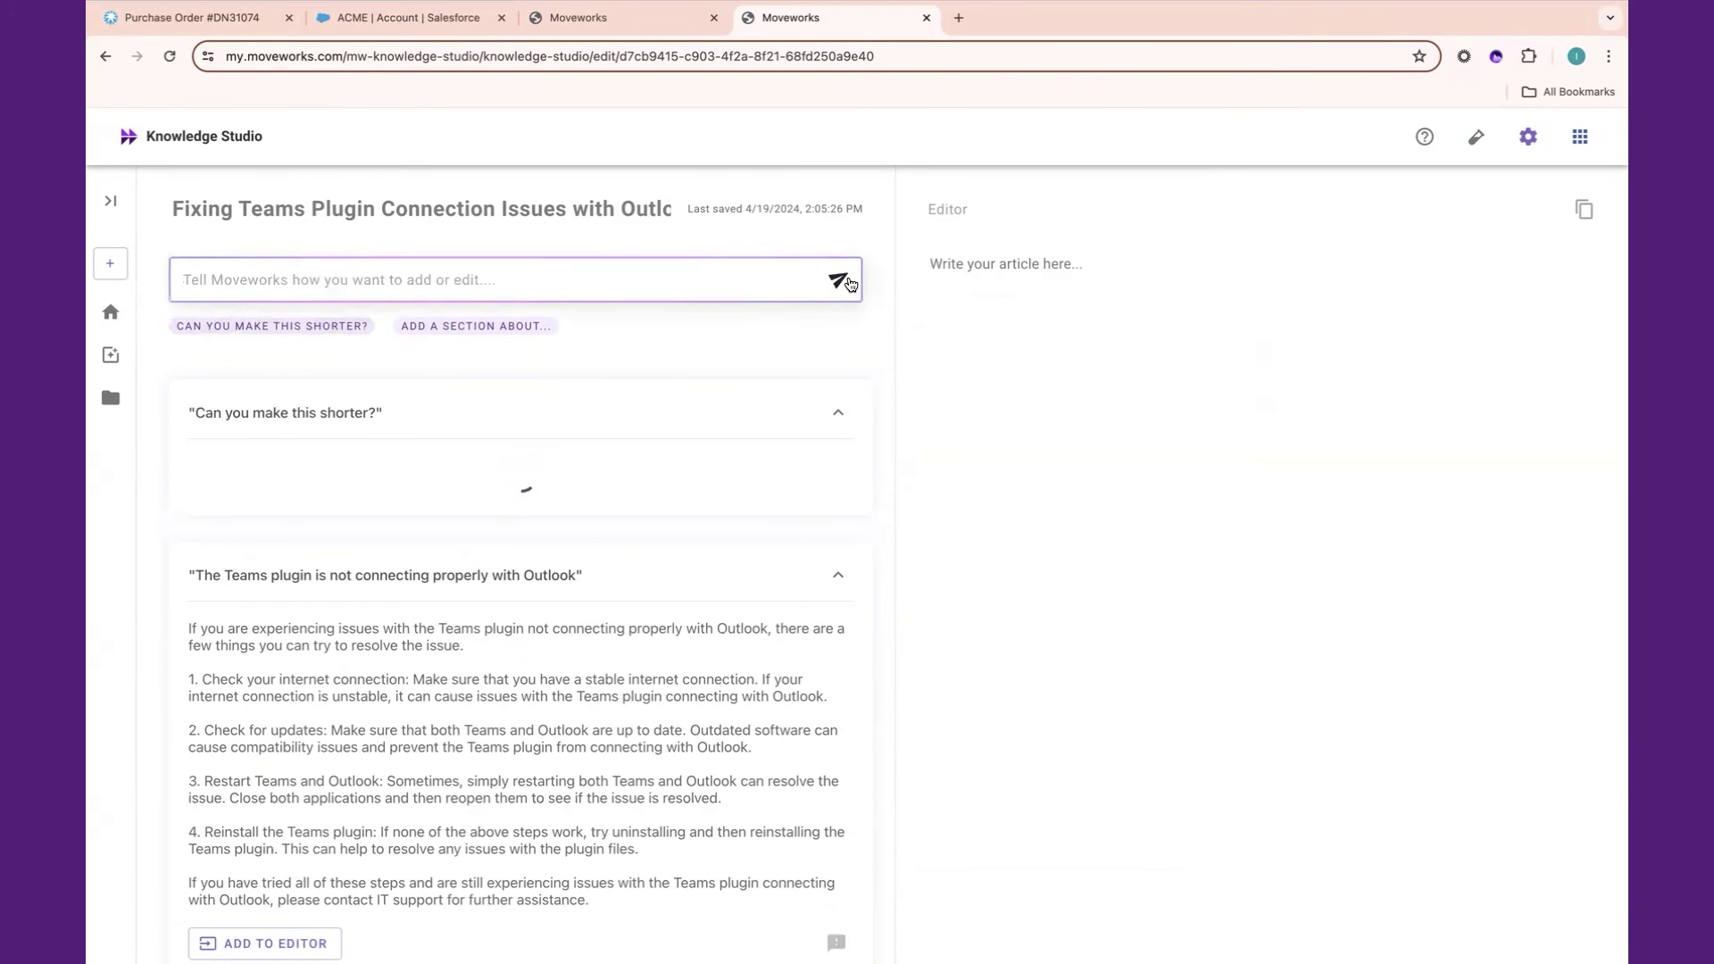
left_click(716, 277)
type("T")
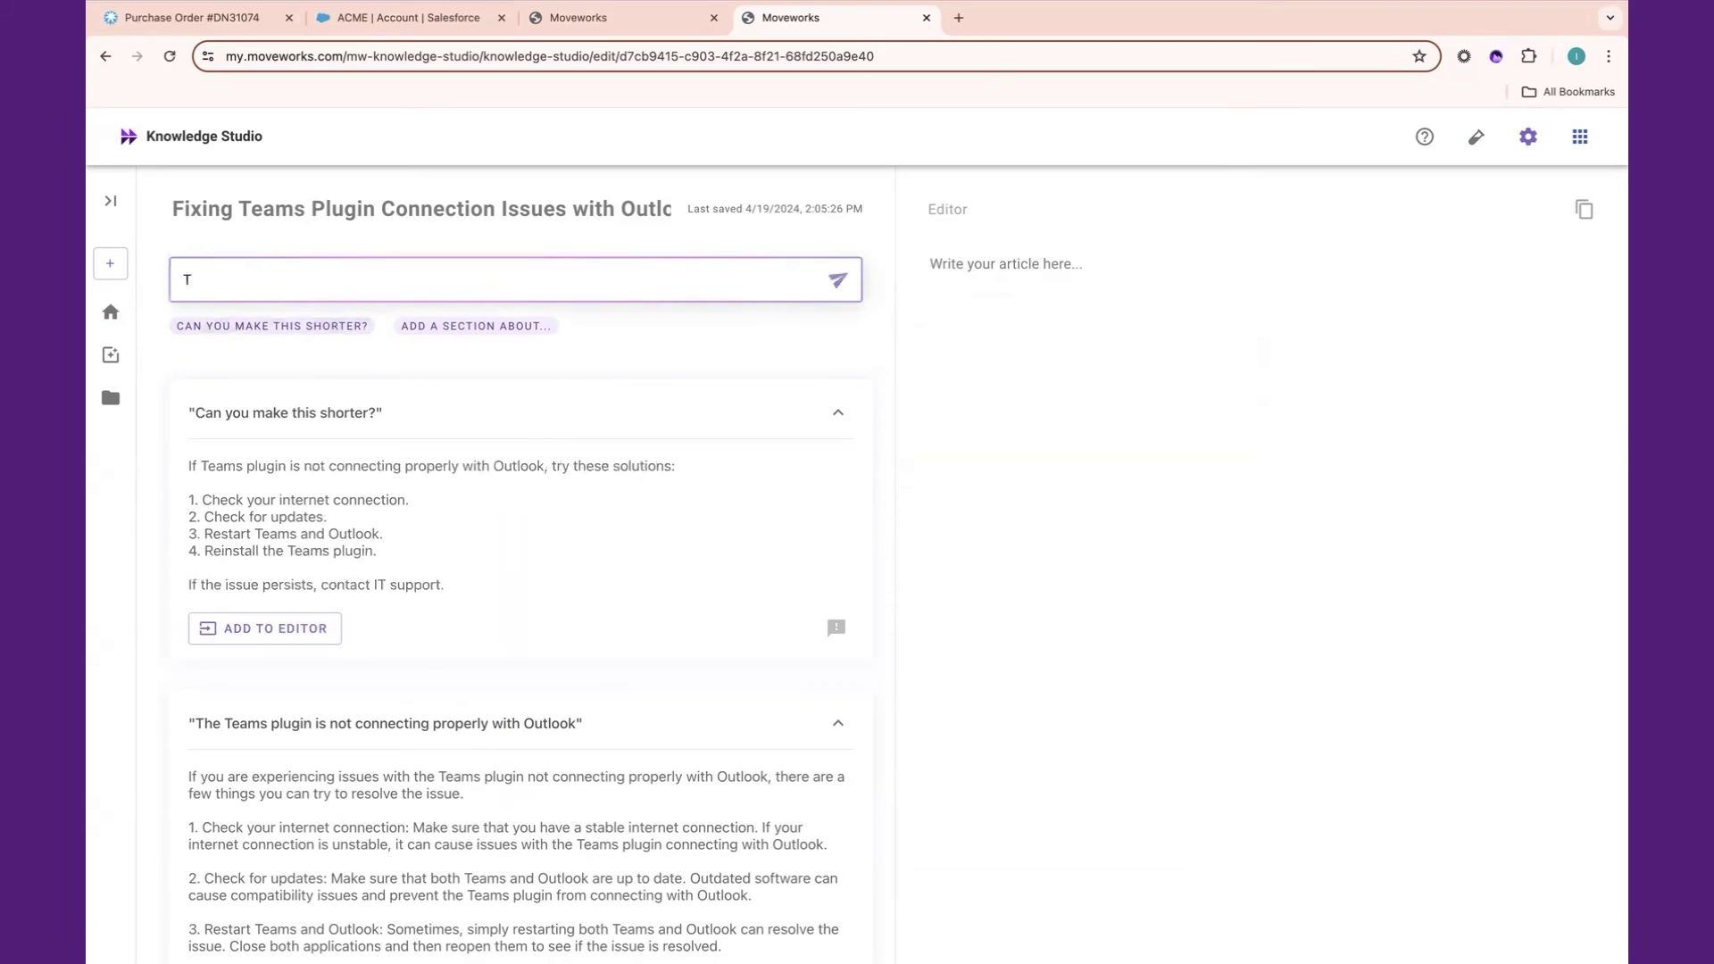
type("ranslate this ou")
key("BackSpace")
key("BackSpace")
type("to canadian french")
key("Return")
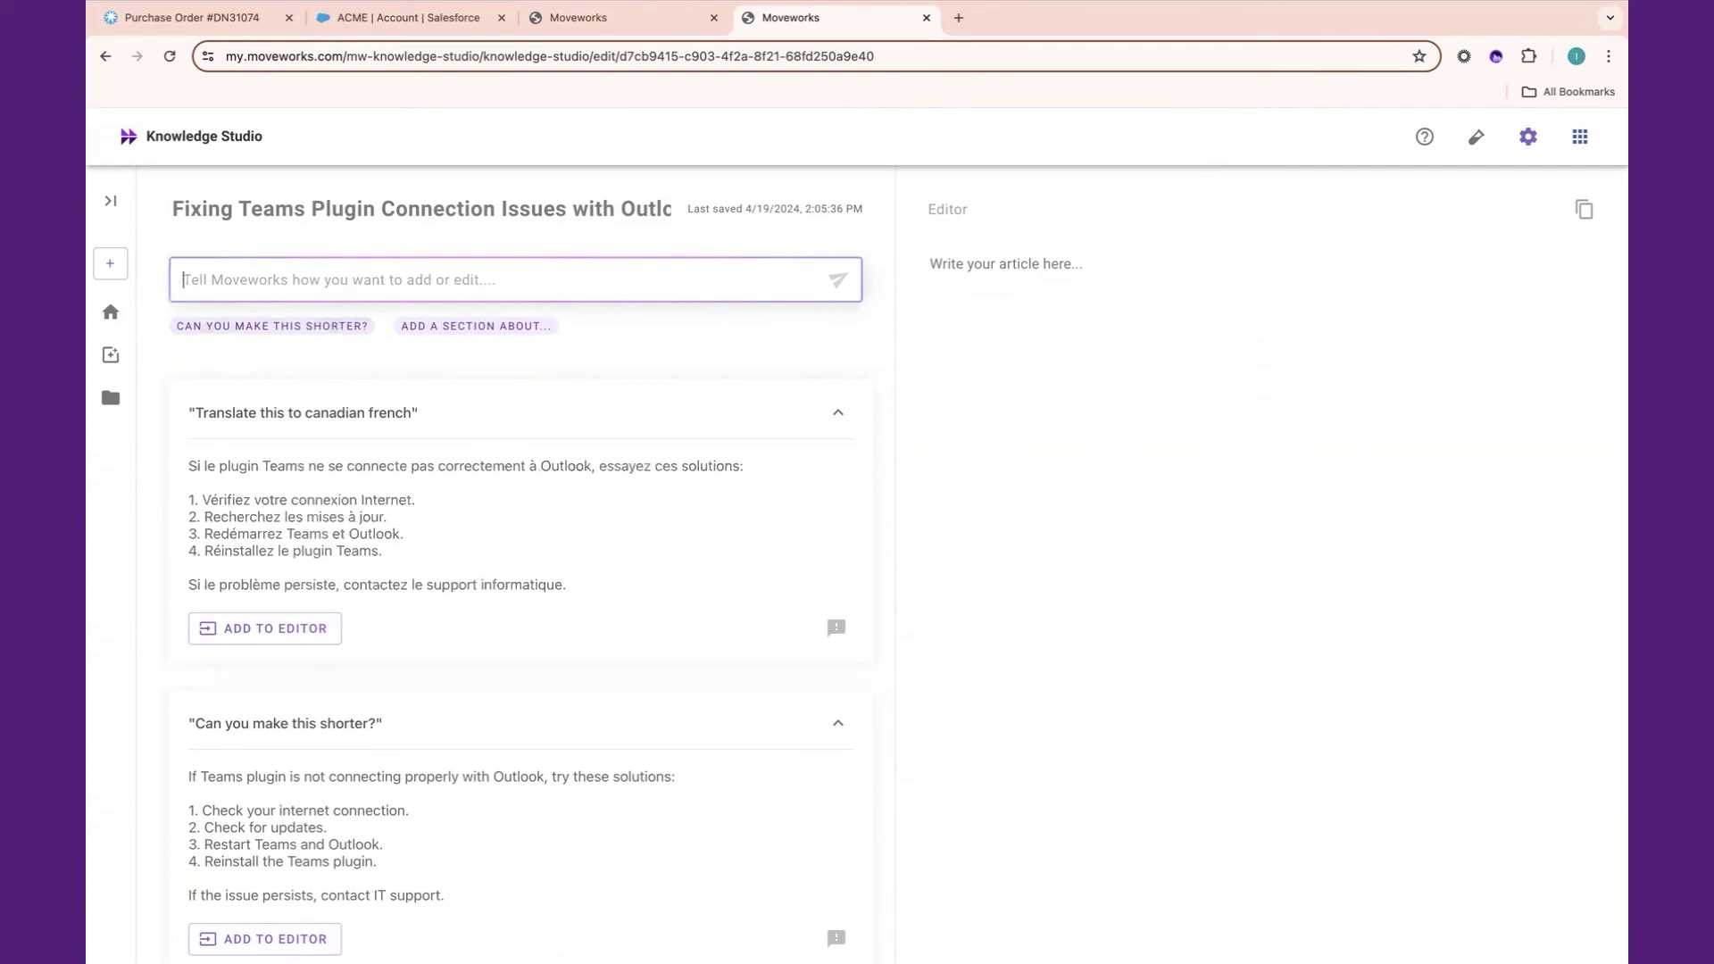
left_click(314, 628)
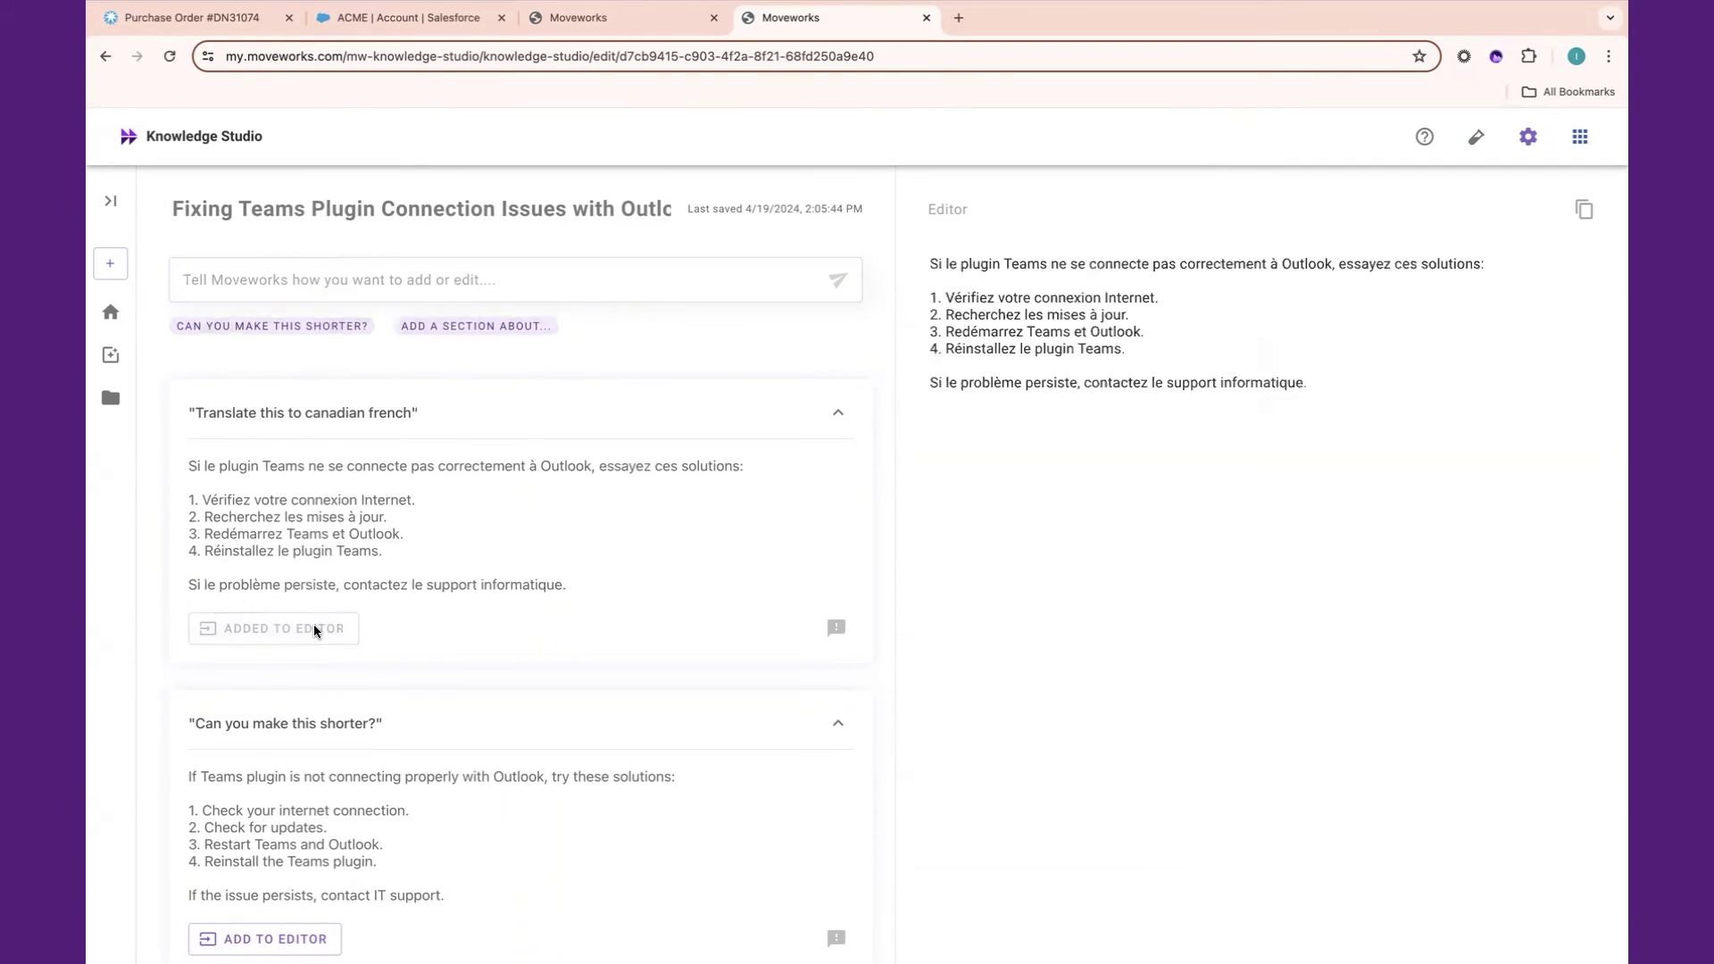
left_click_drag(1325, 367, 966, 257)
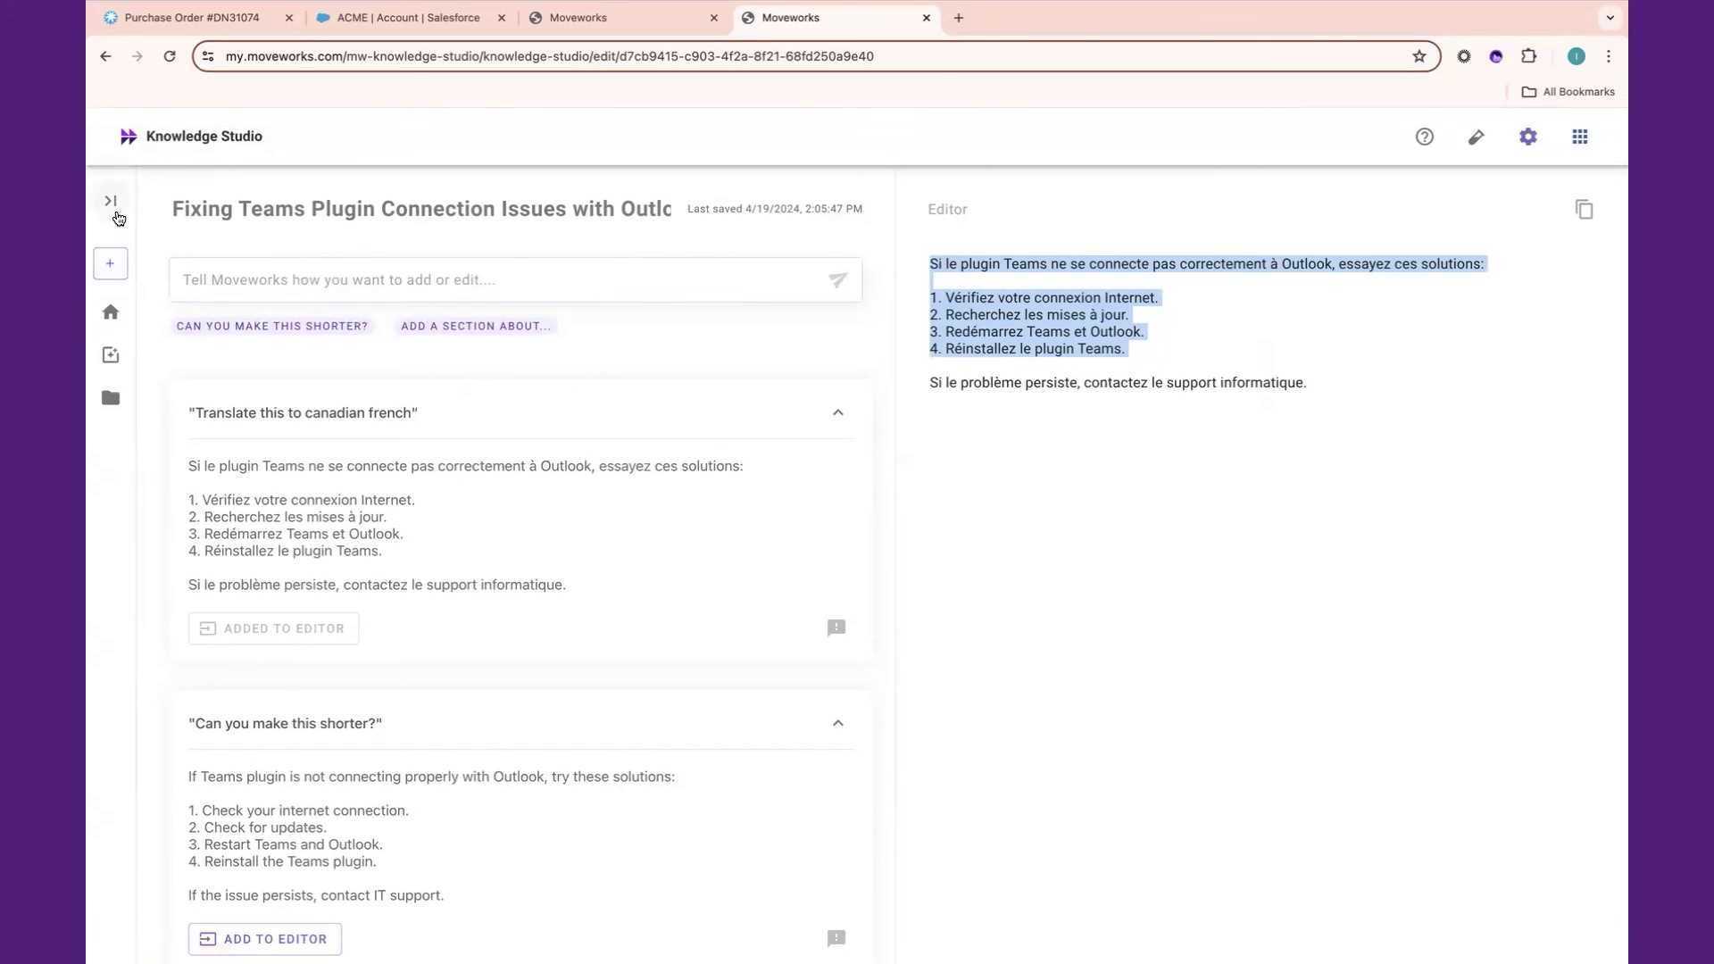
Go back to the Knowledge Studio home page using the sidebar Home icon.
left_click(114, 328)
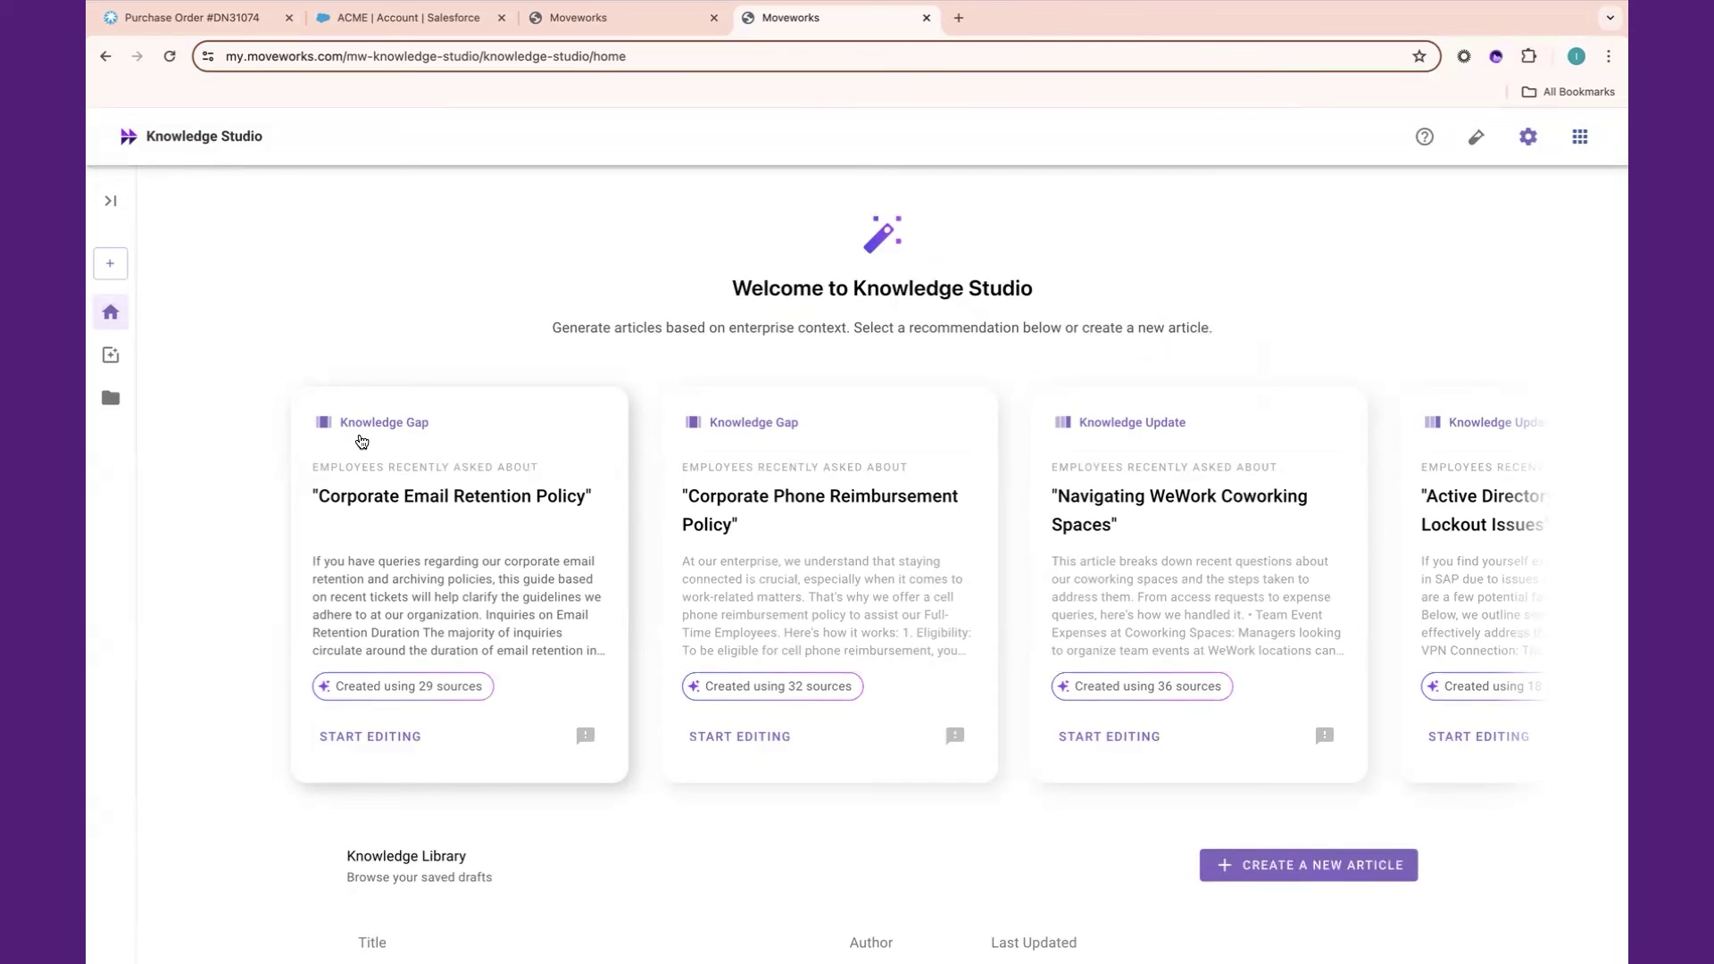
Open the Corporate Email Retention Policy recommendation and inspect the ticket sources behind it.
left_click(413, 568)
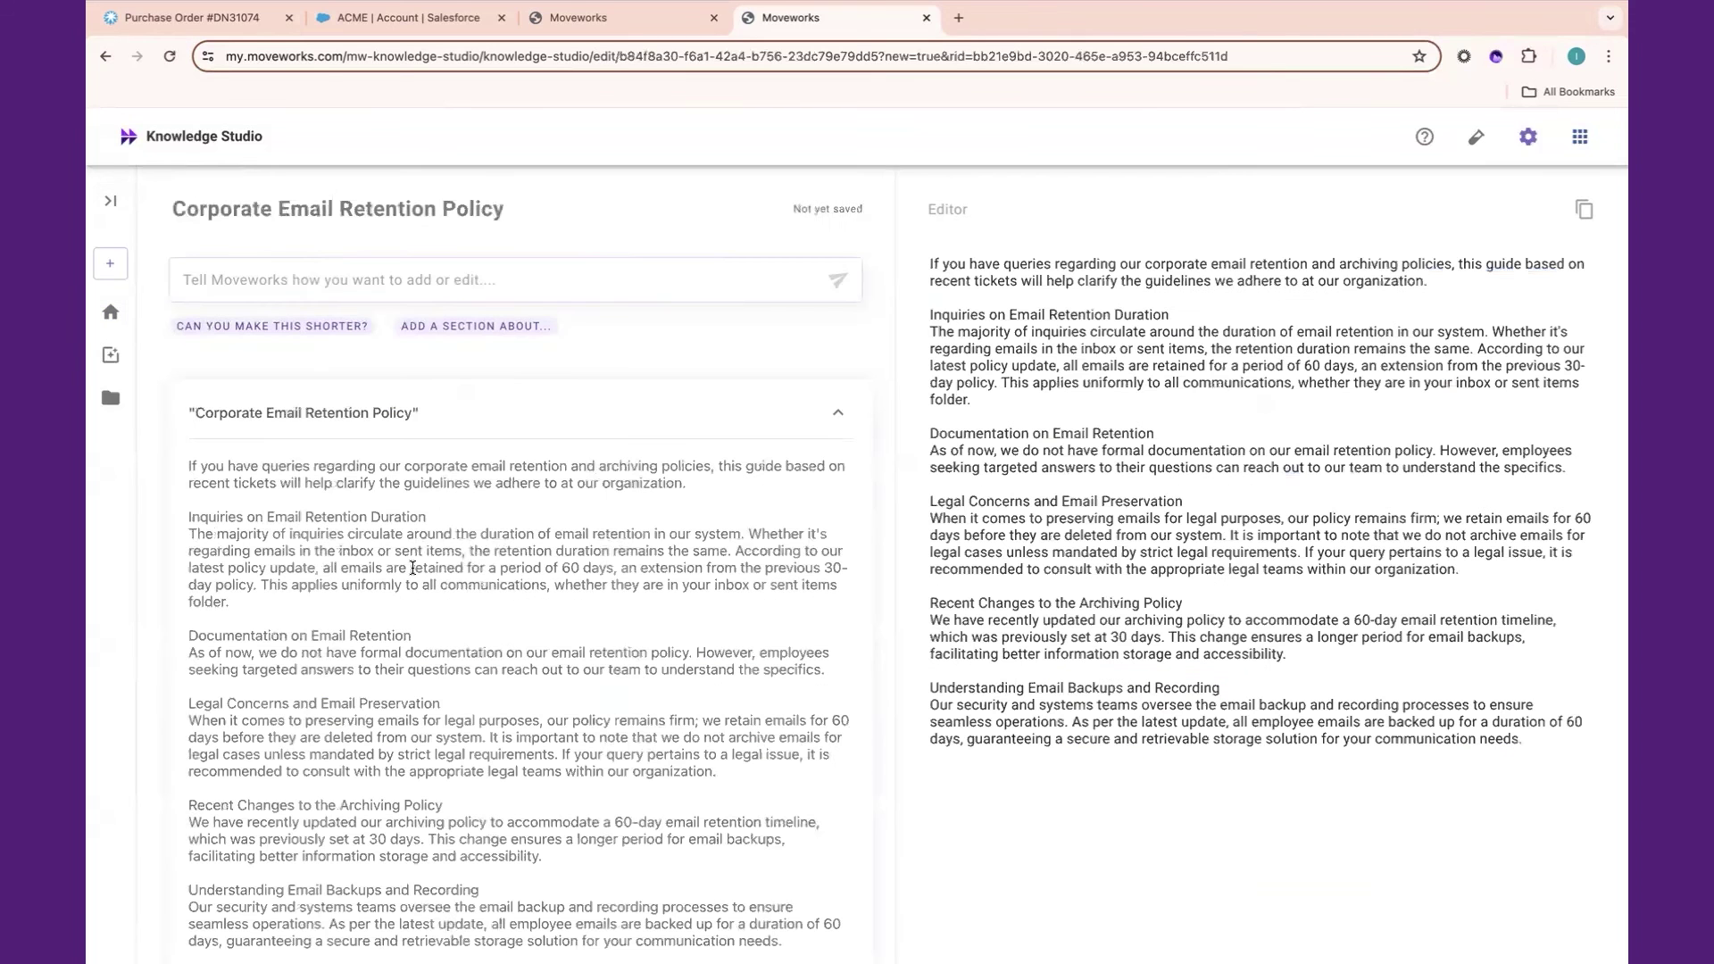
scroll(413, 568, "down", 1)
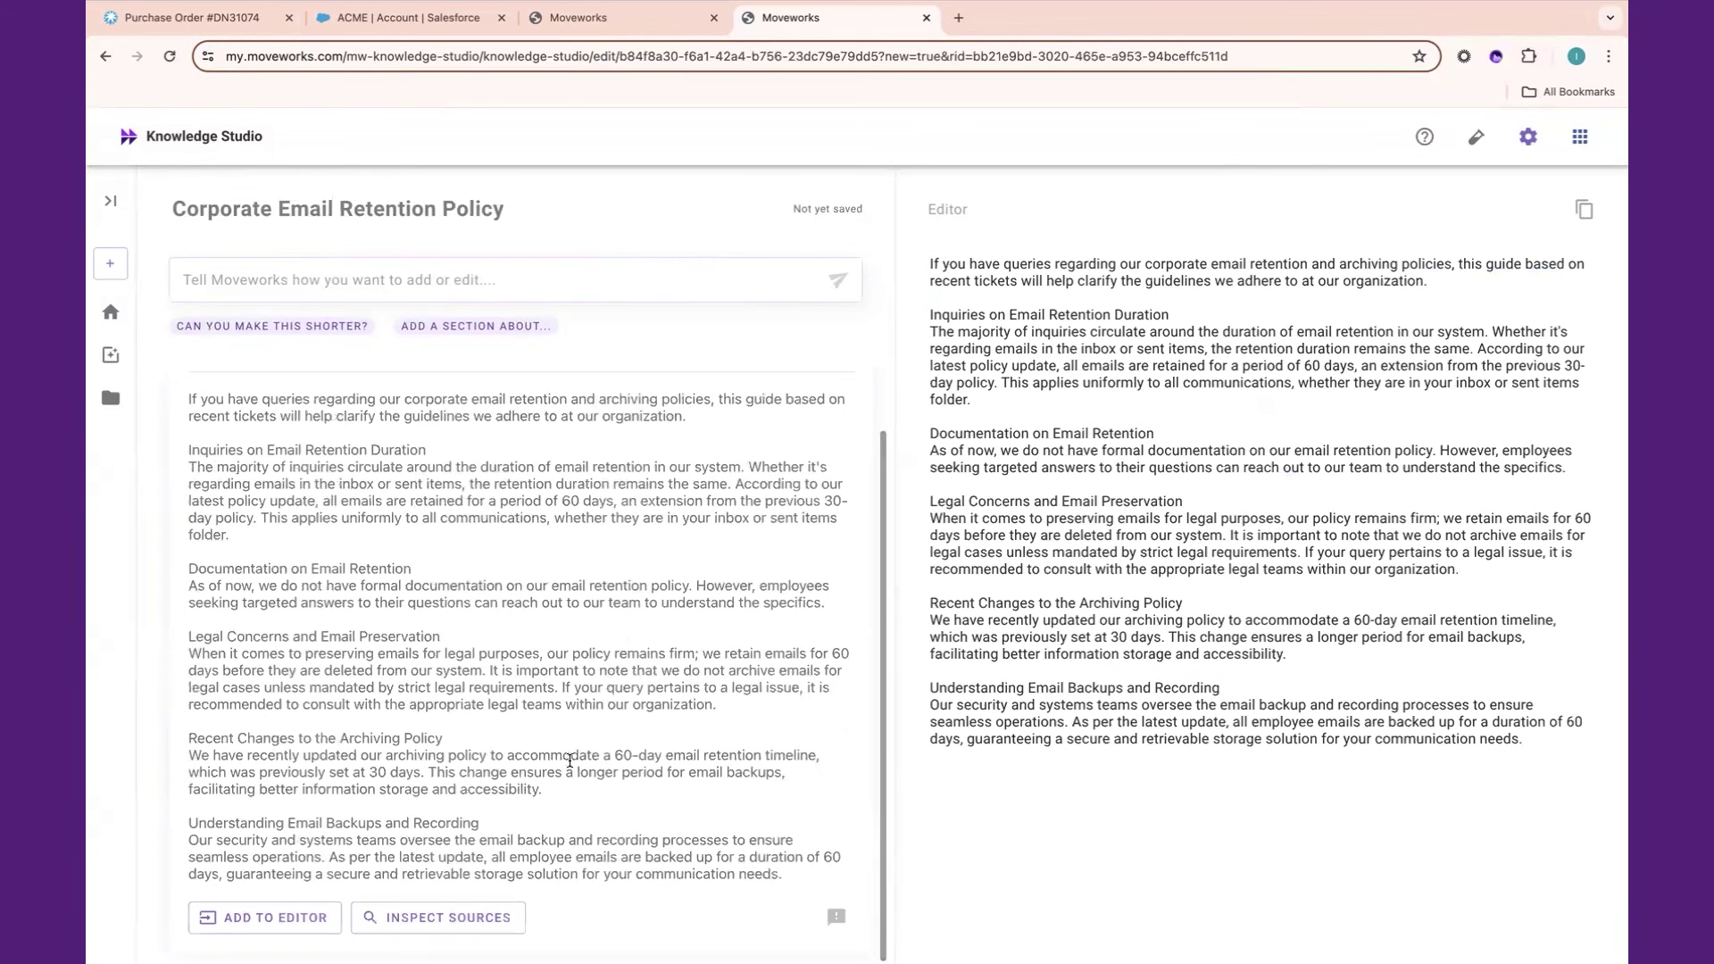
left_click(500, 928)
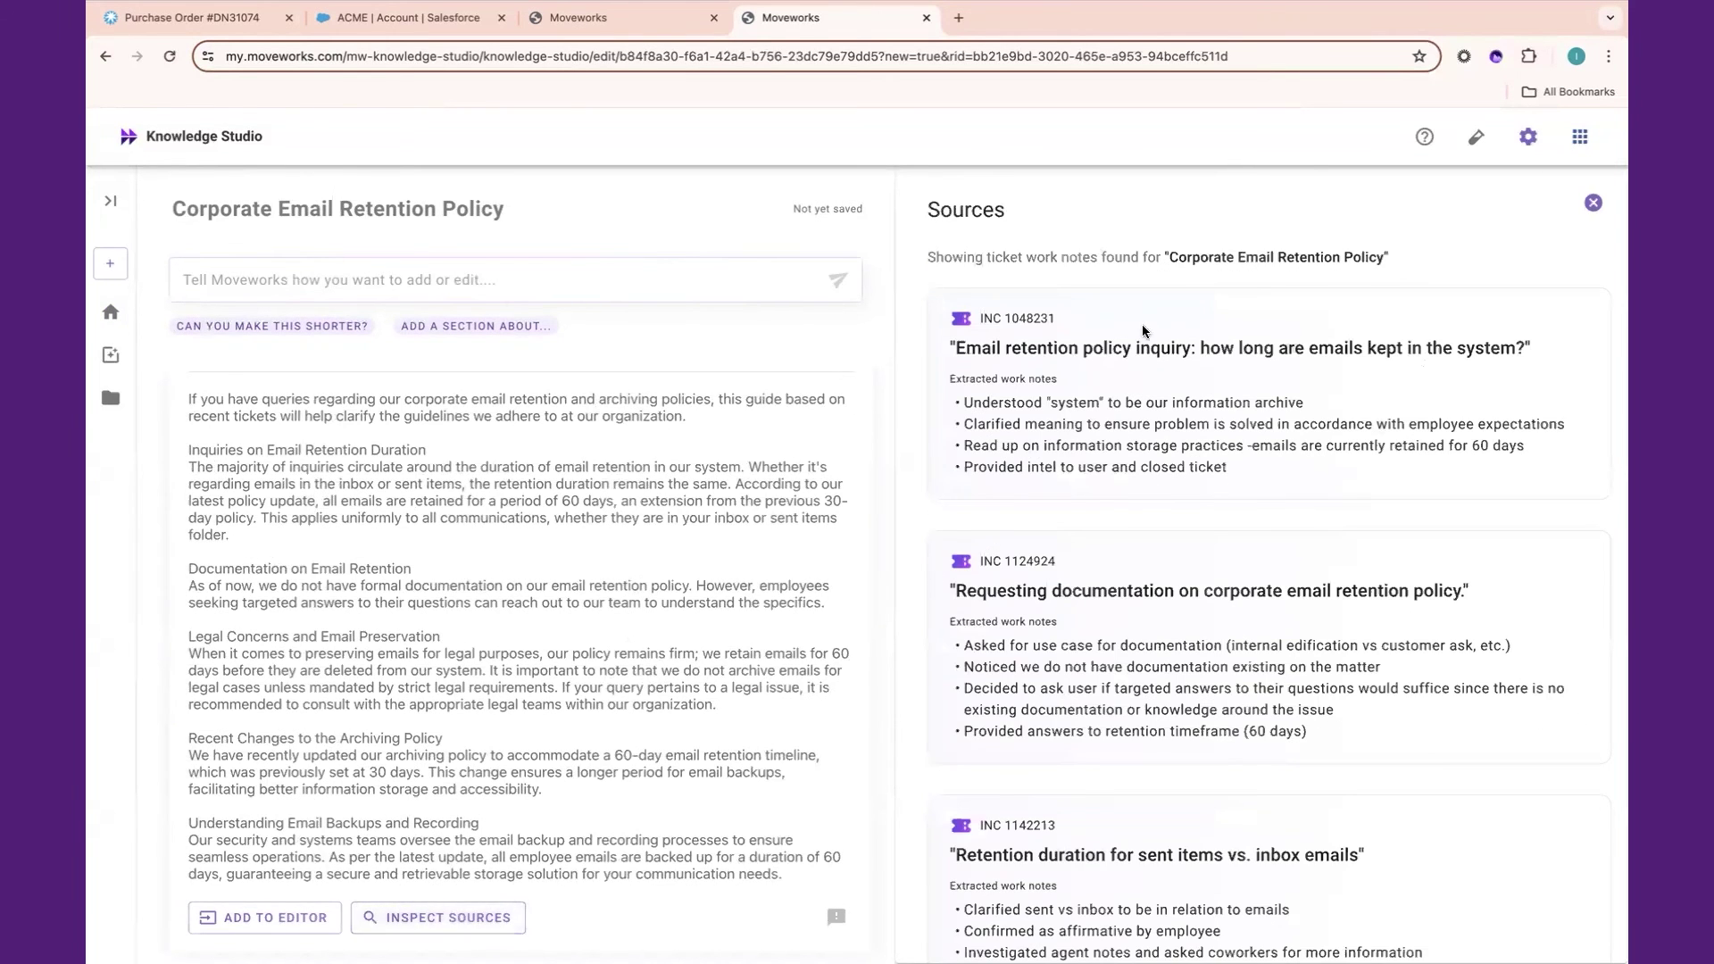